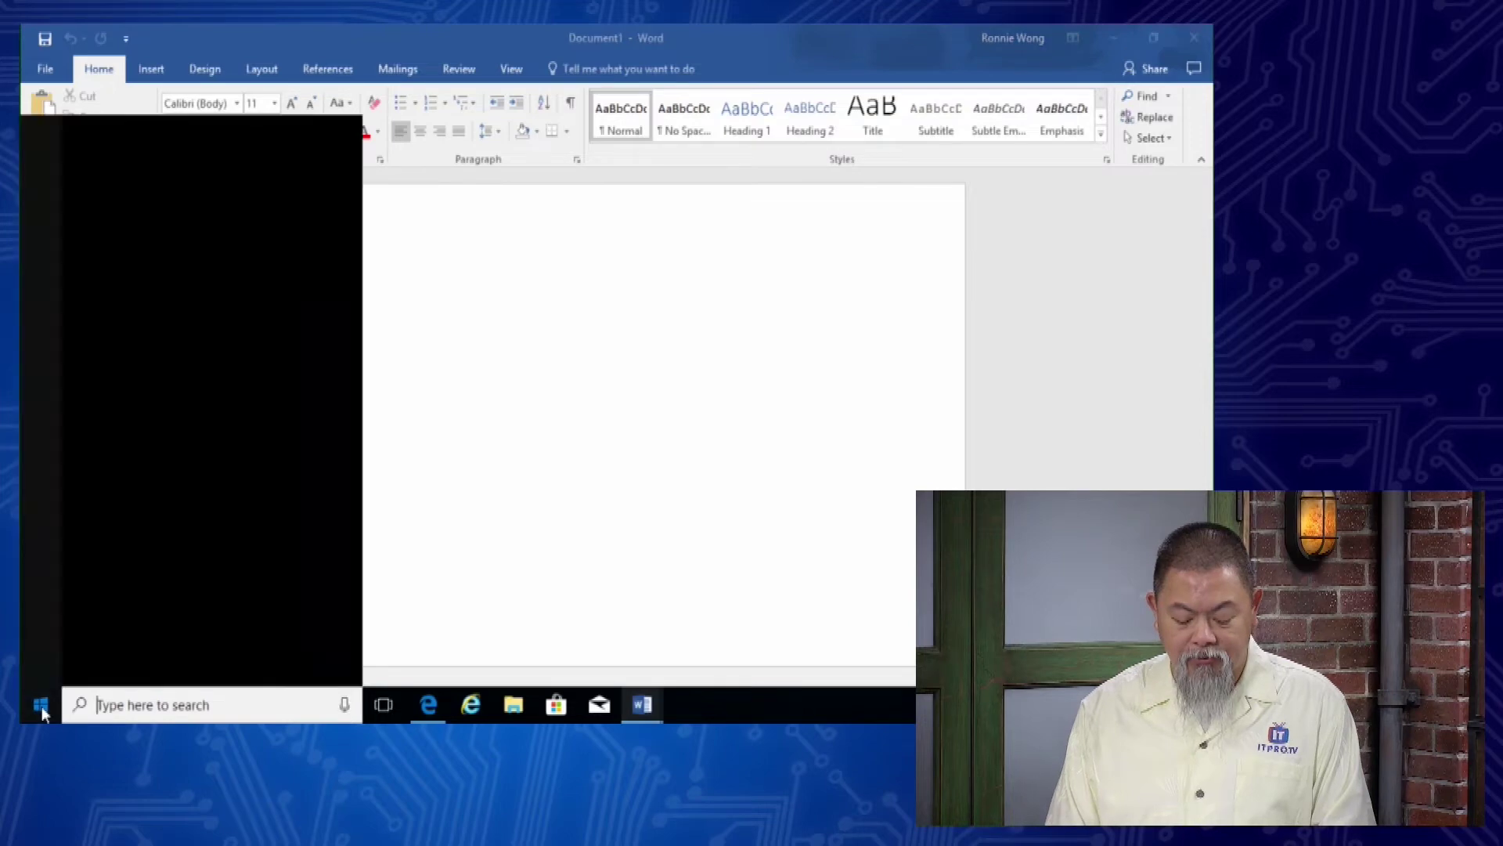
Type the greeting 'Dear Customer,' at the top of the blank document
scroll(146, 572, down, 5)
scroll(146, 572, down, 10)
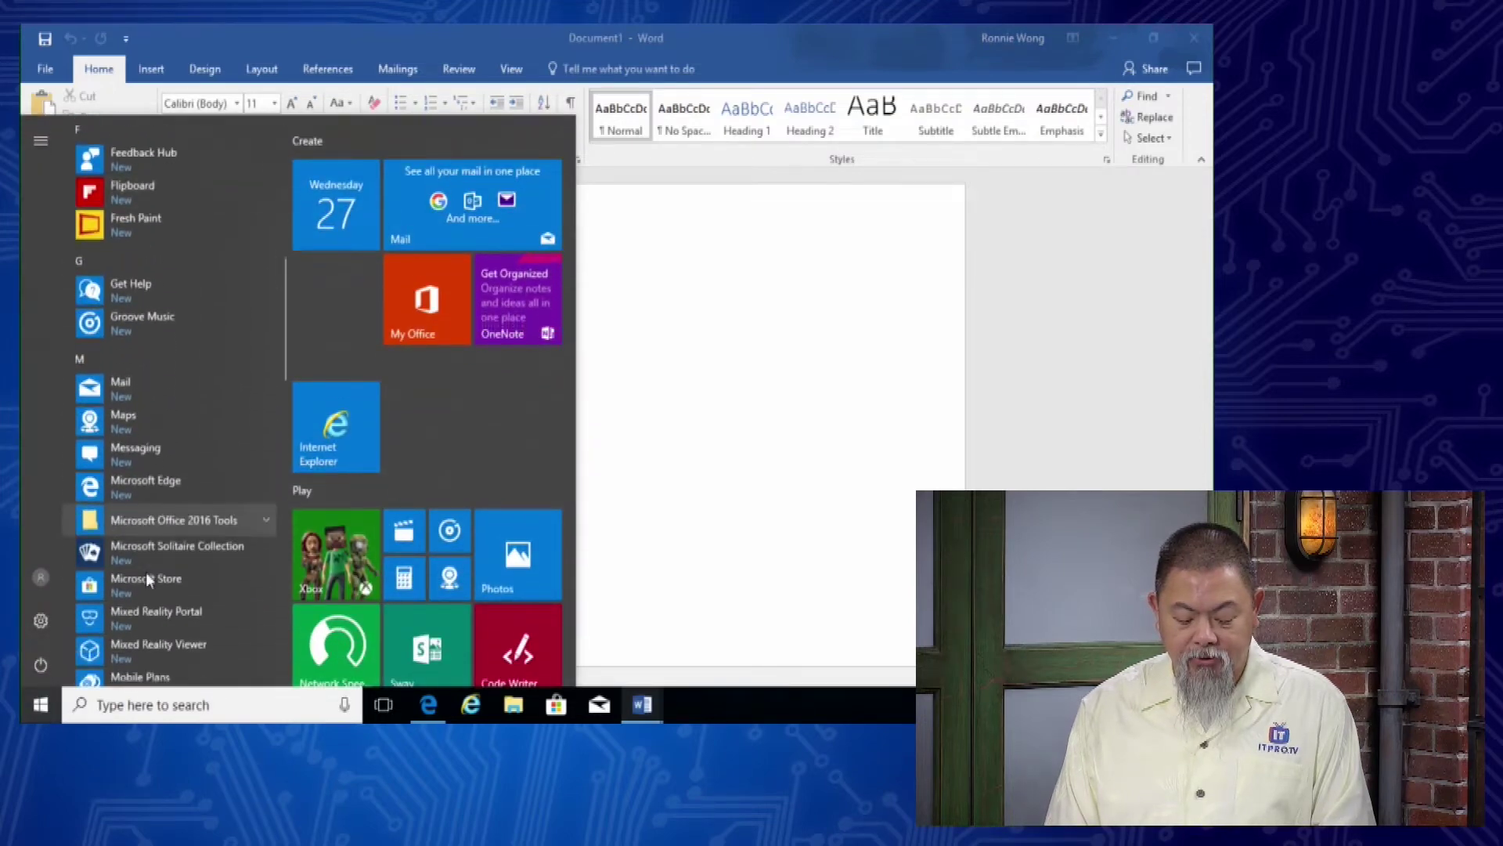
scroll(147, 575, down, 4)
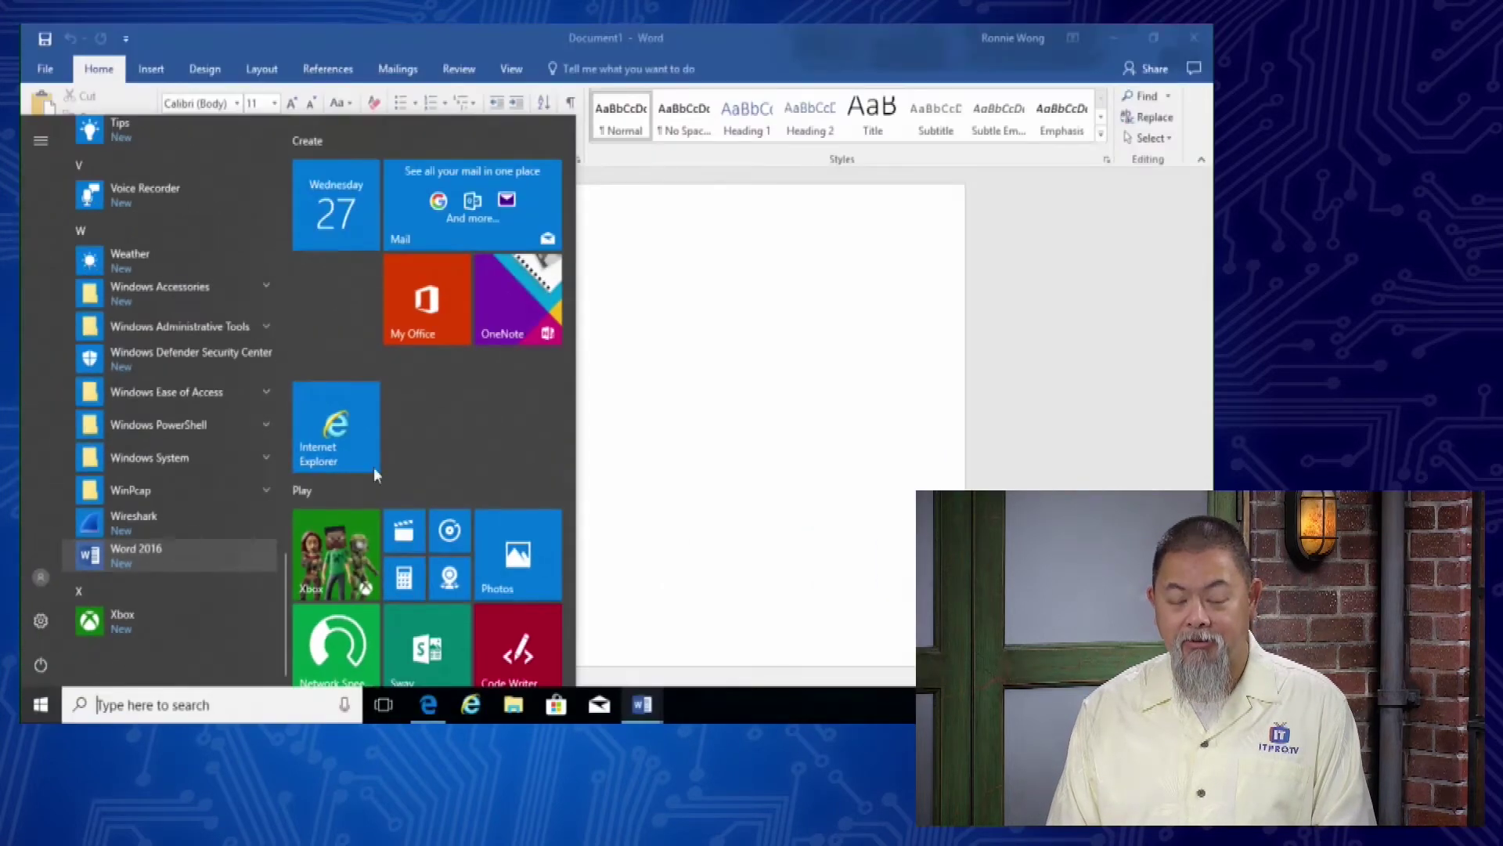
click(707, 390)
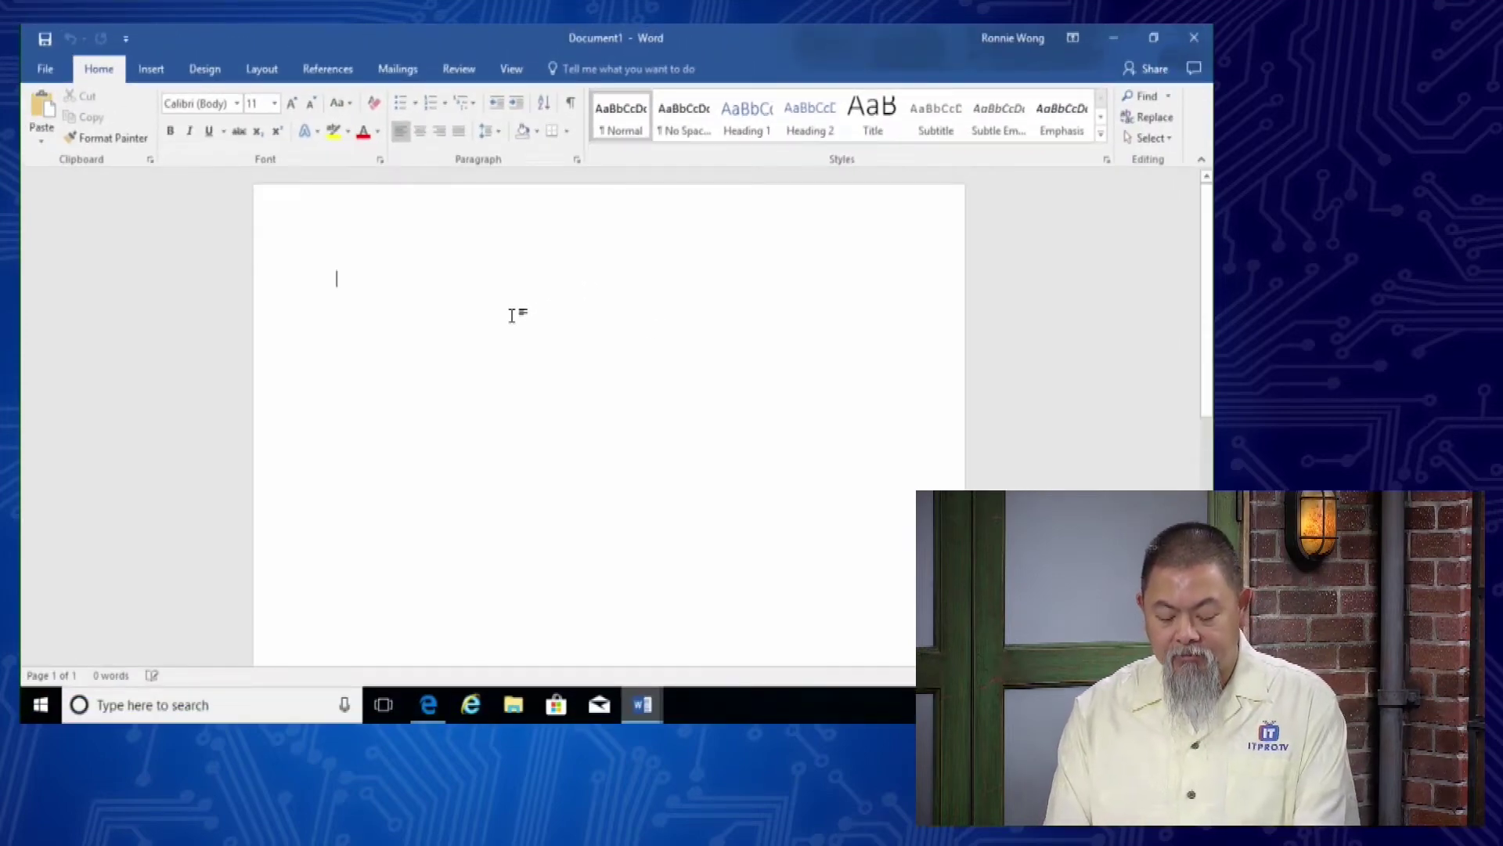
text(Dear Cuystom)
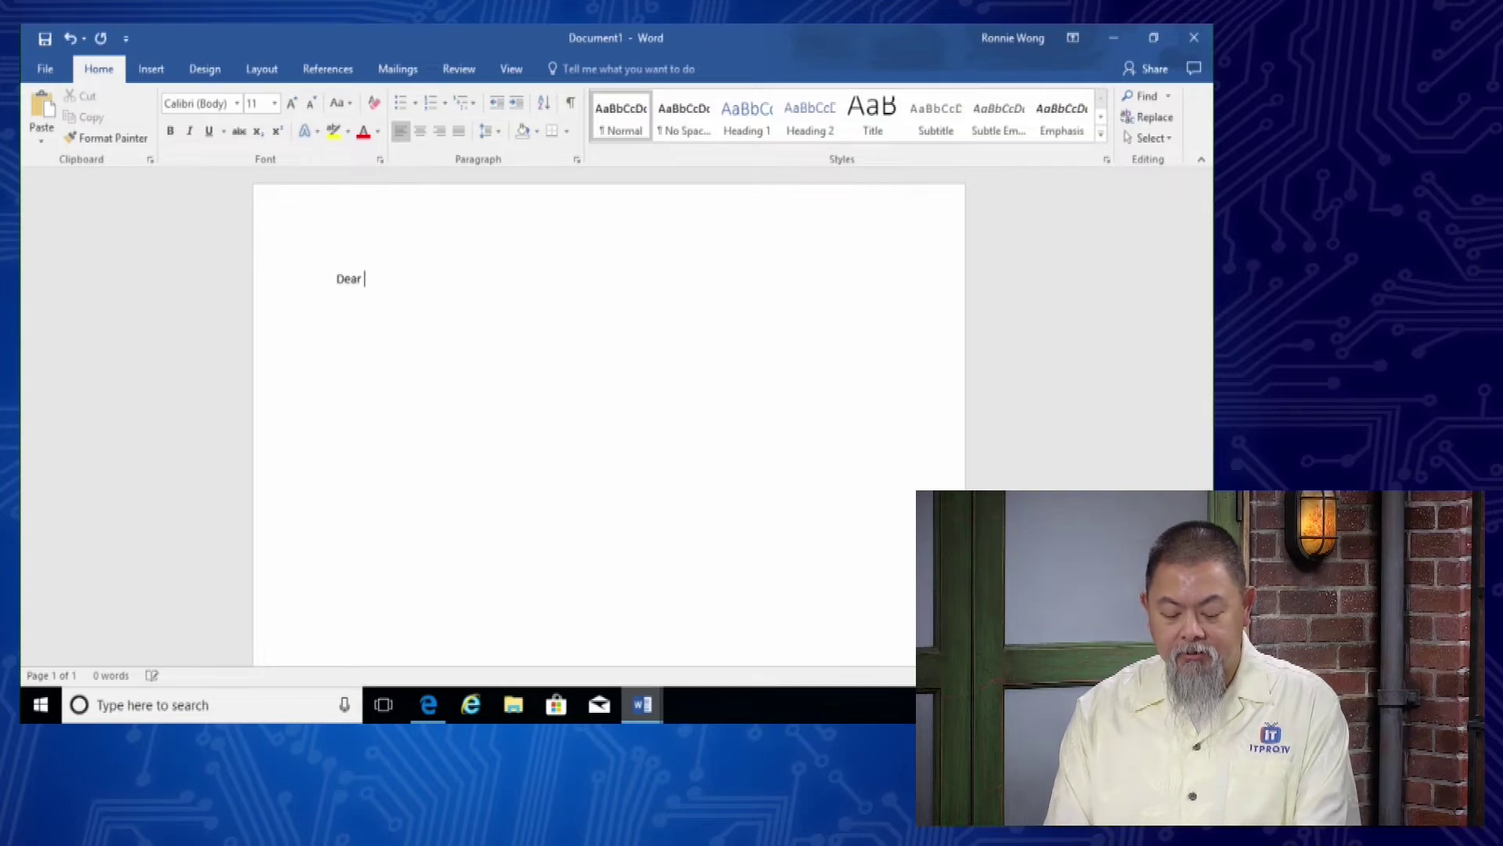
key(BackSpace)
key(BackSpace)
key(BackSpace)
key(BackSpace)
key(BackSpace)
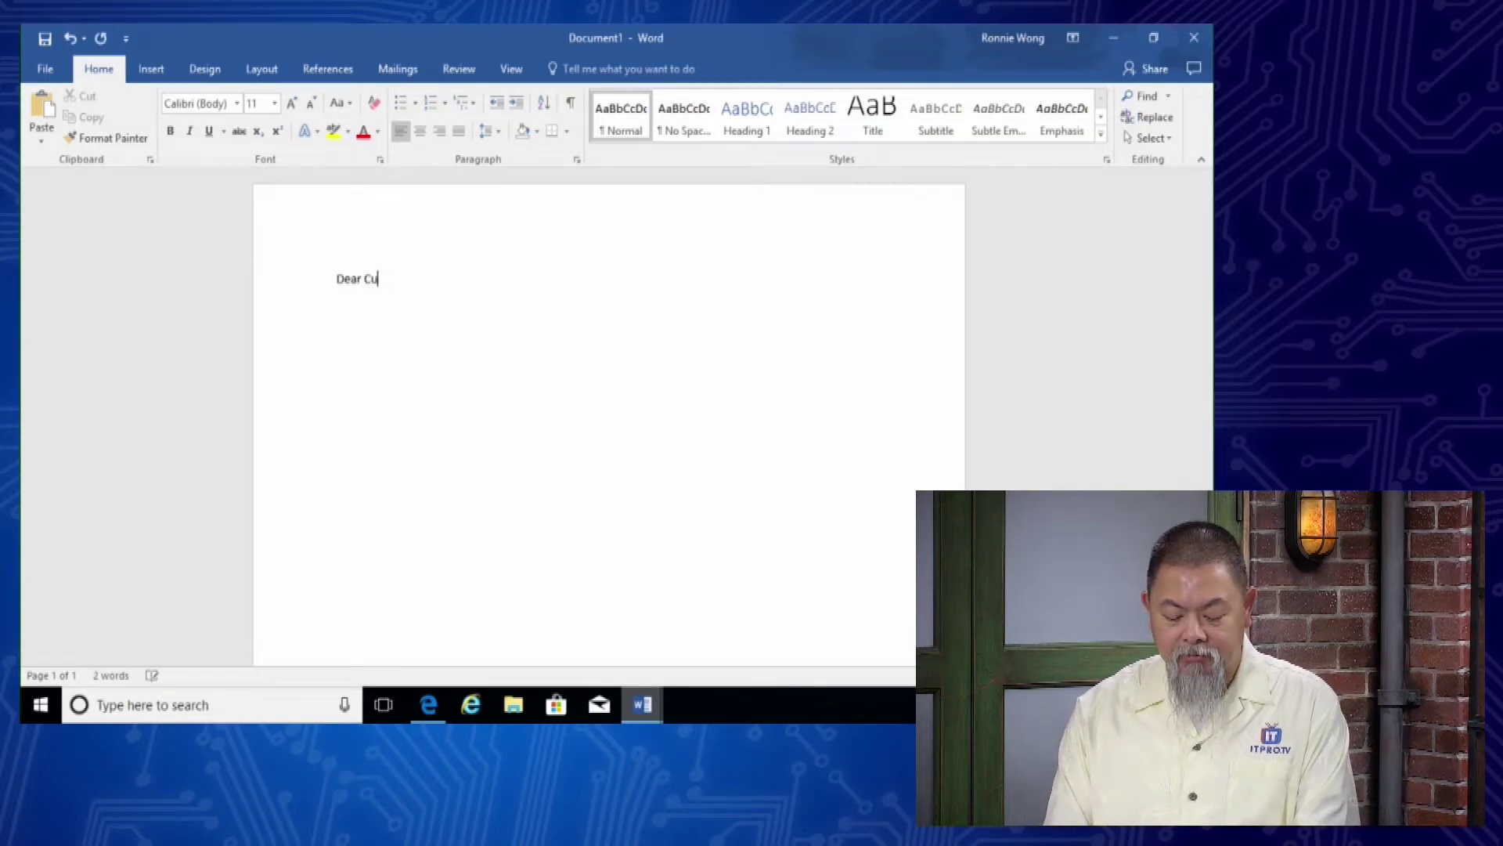
text(stomer)
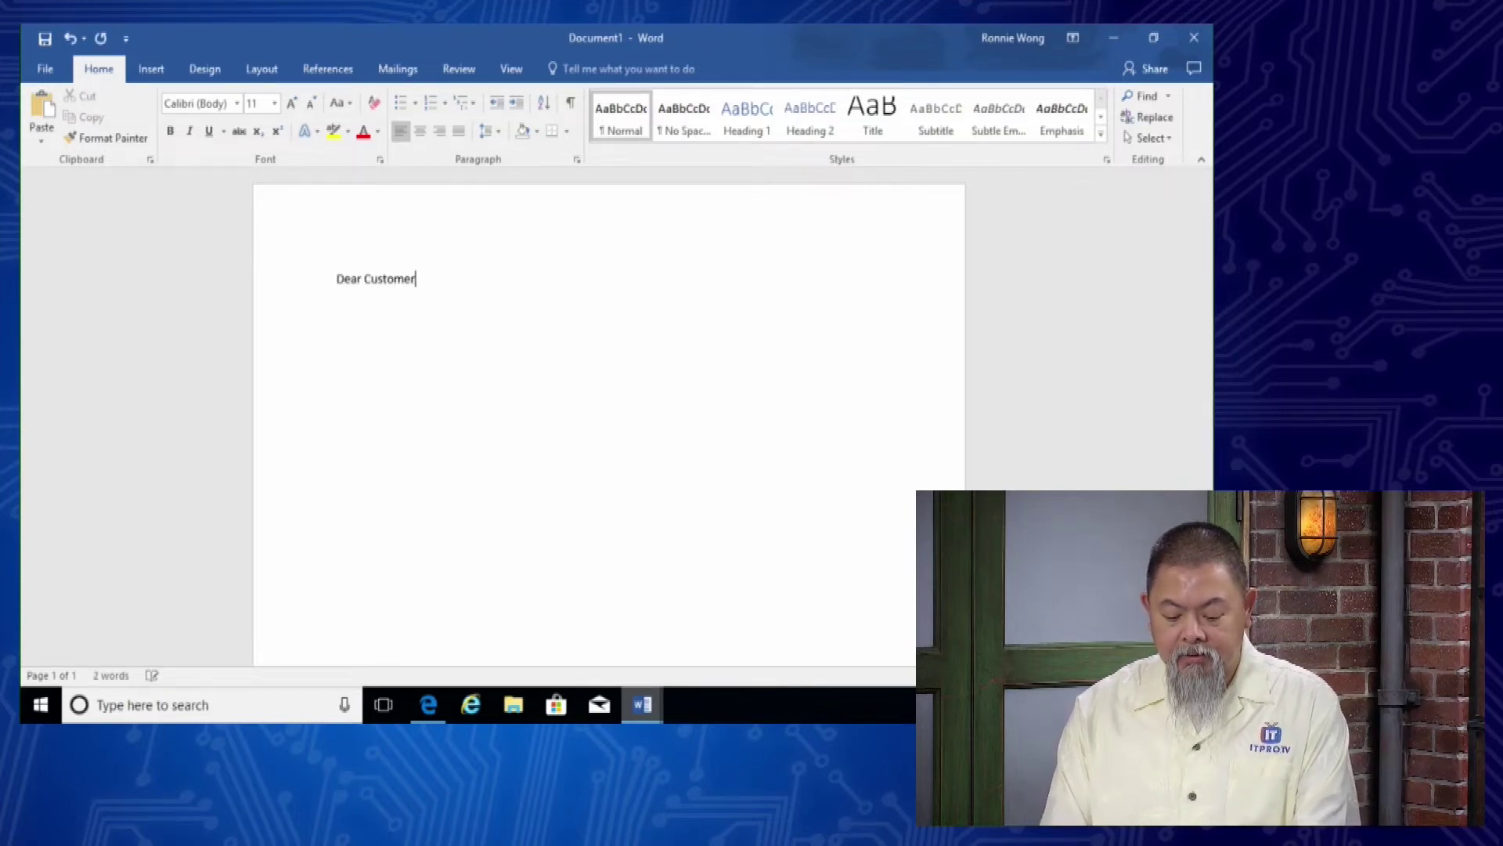
text(,)
key(Return)
Add an indented line reading 'Hello, great to hear from you once again.'
key(Tab)
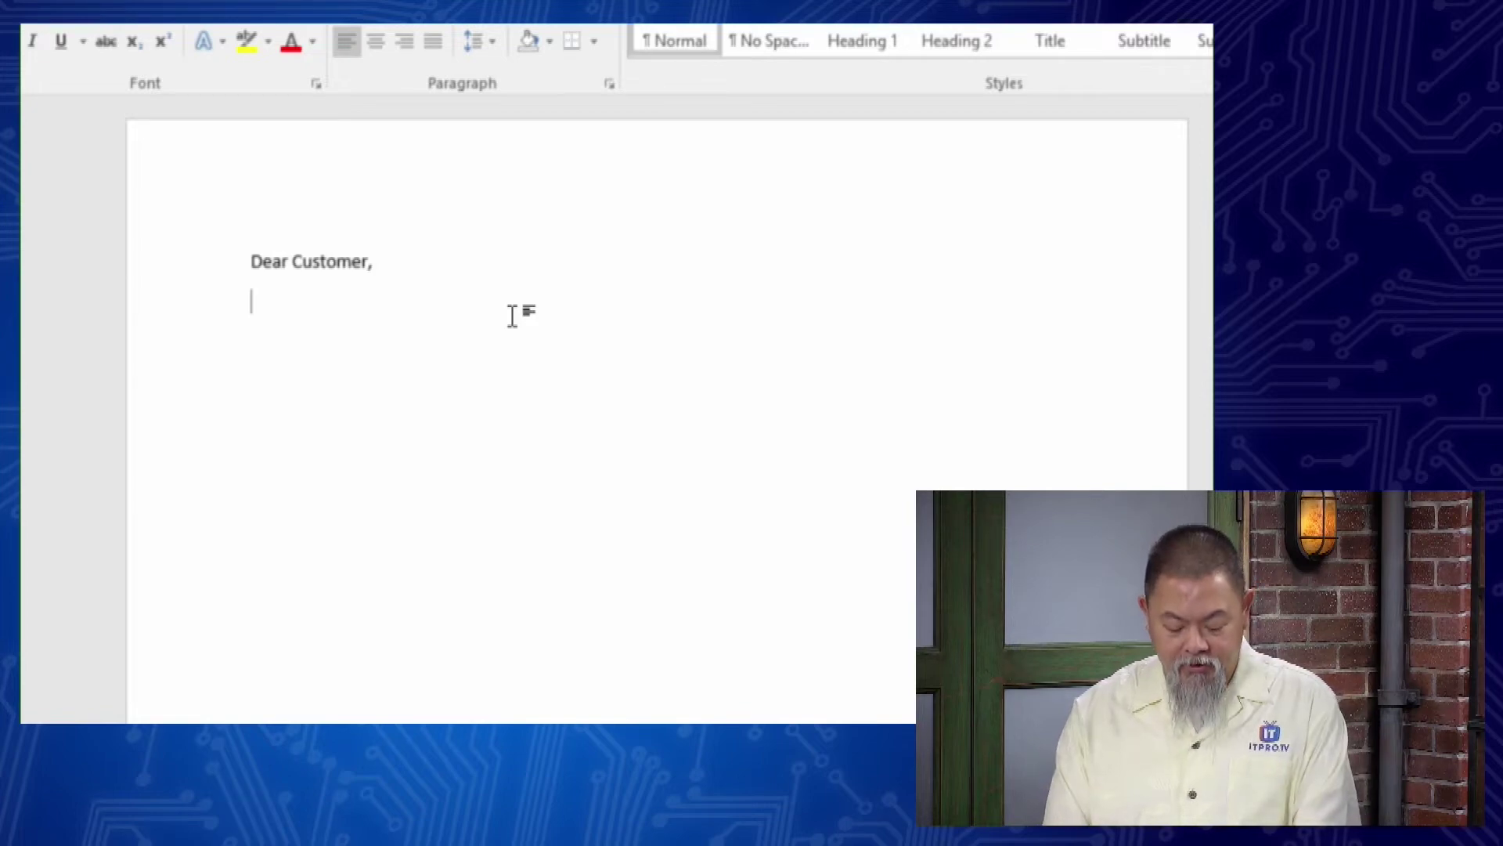
key(Tab)
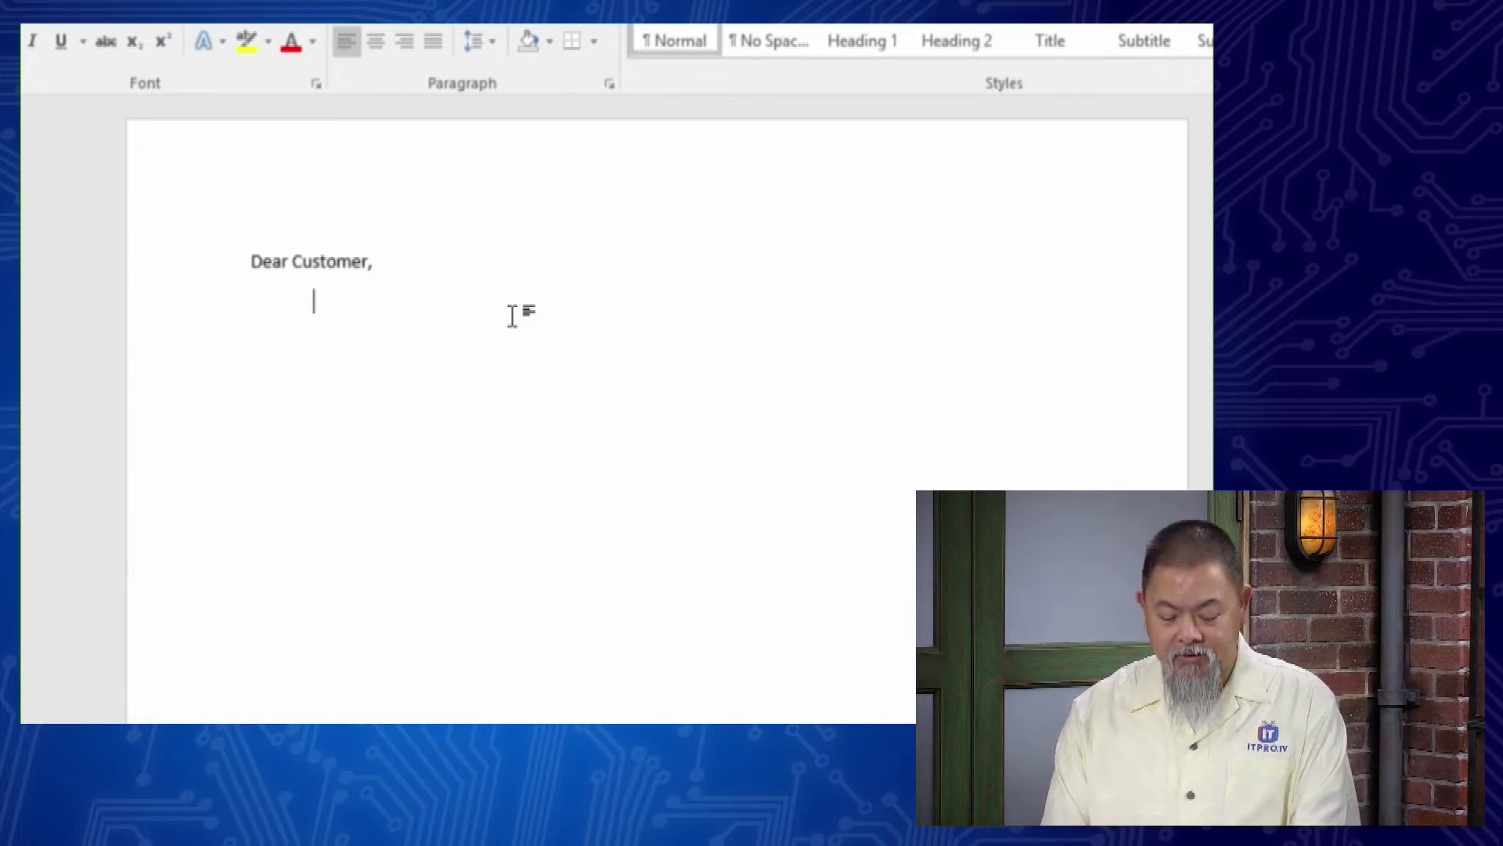
text(Hello)
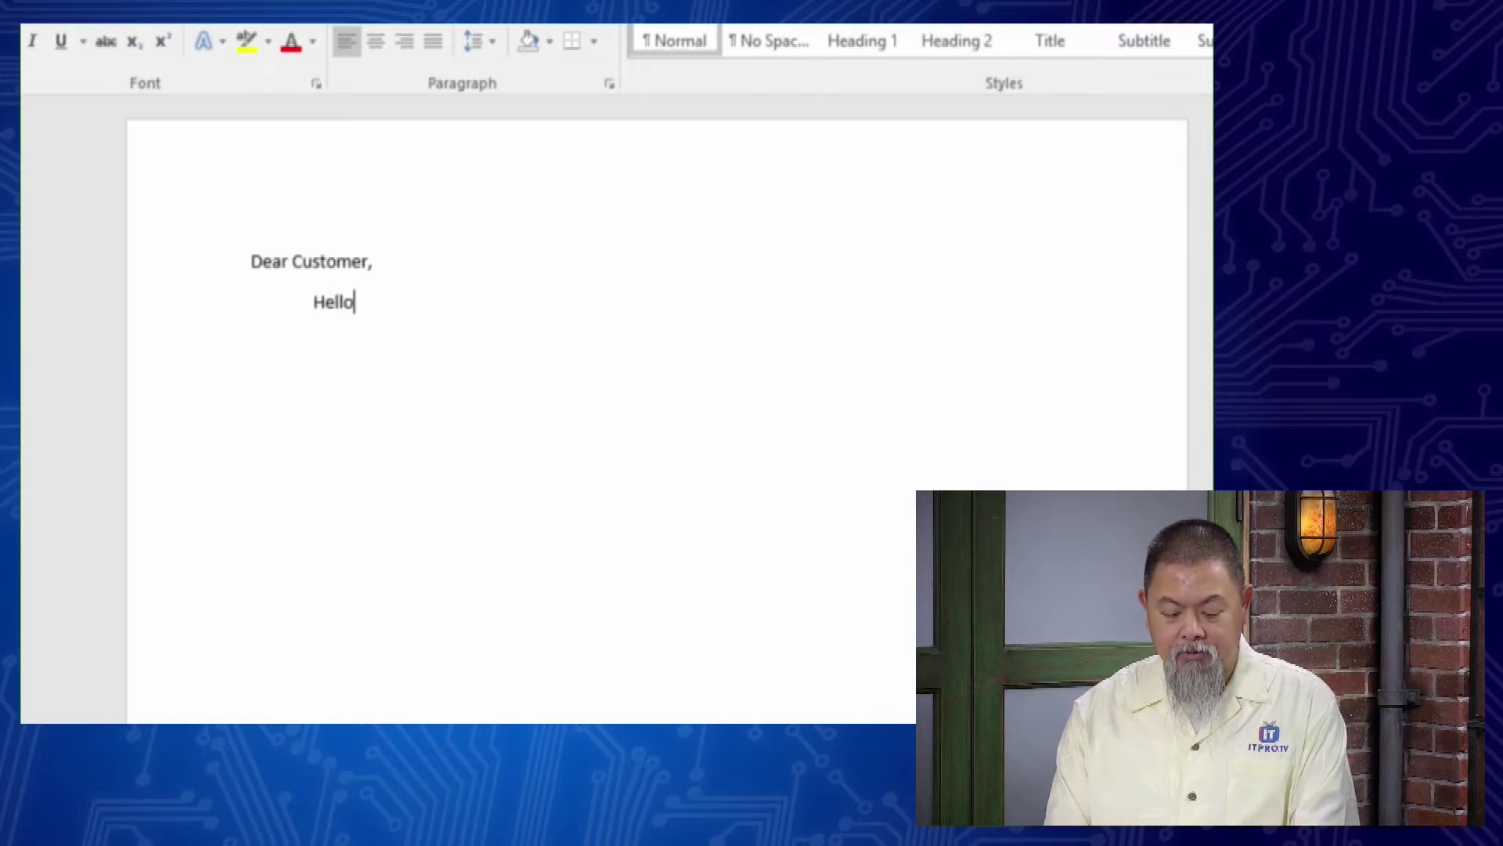
text(, great to hear from )
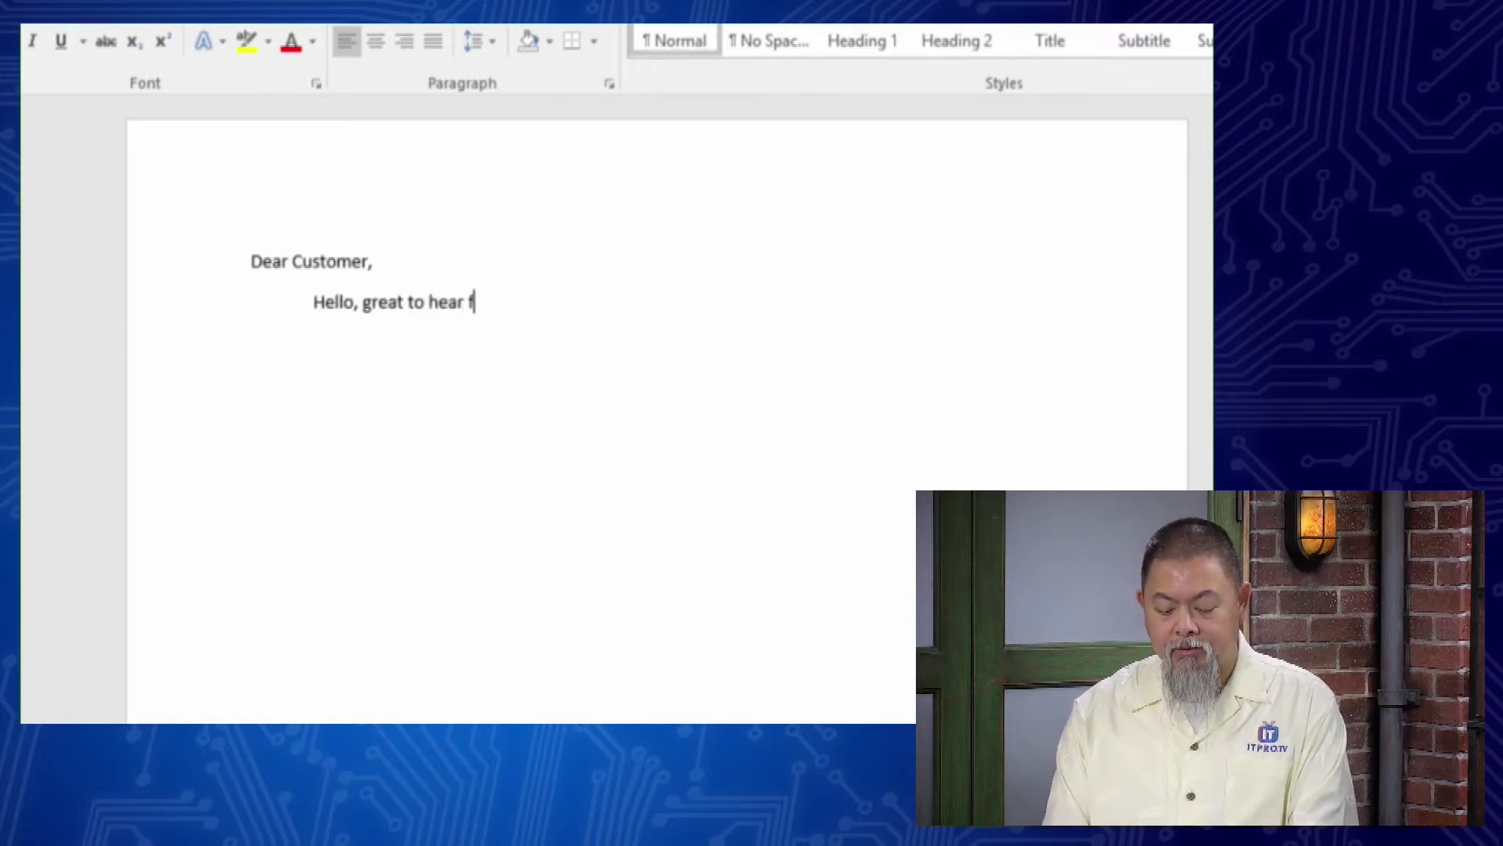
text(you once again.)
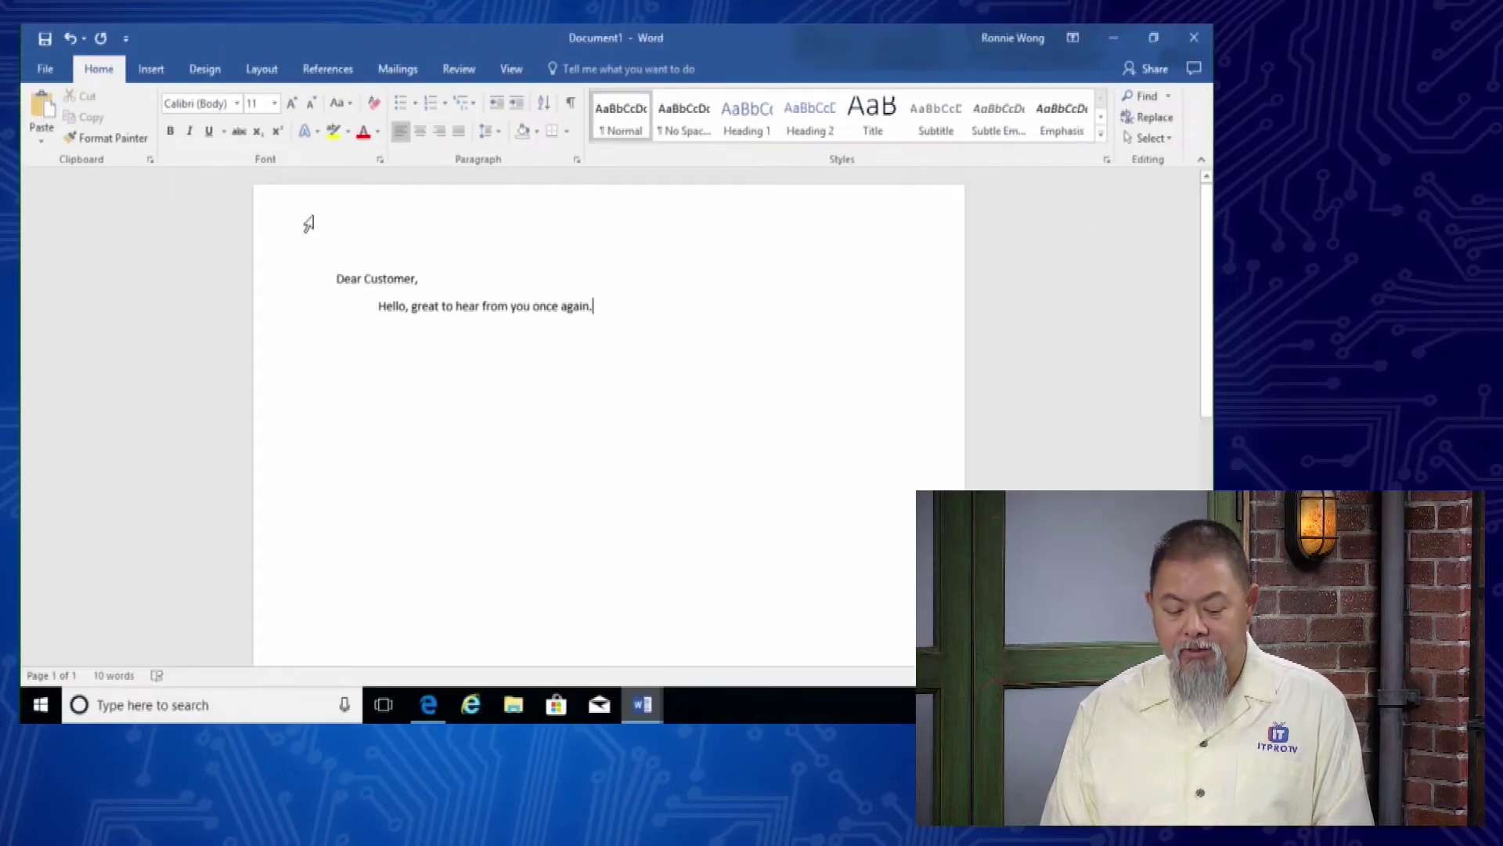
Set the font size of both letter lines to 24 pt
drag(335, 278, 603, 310)
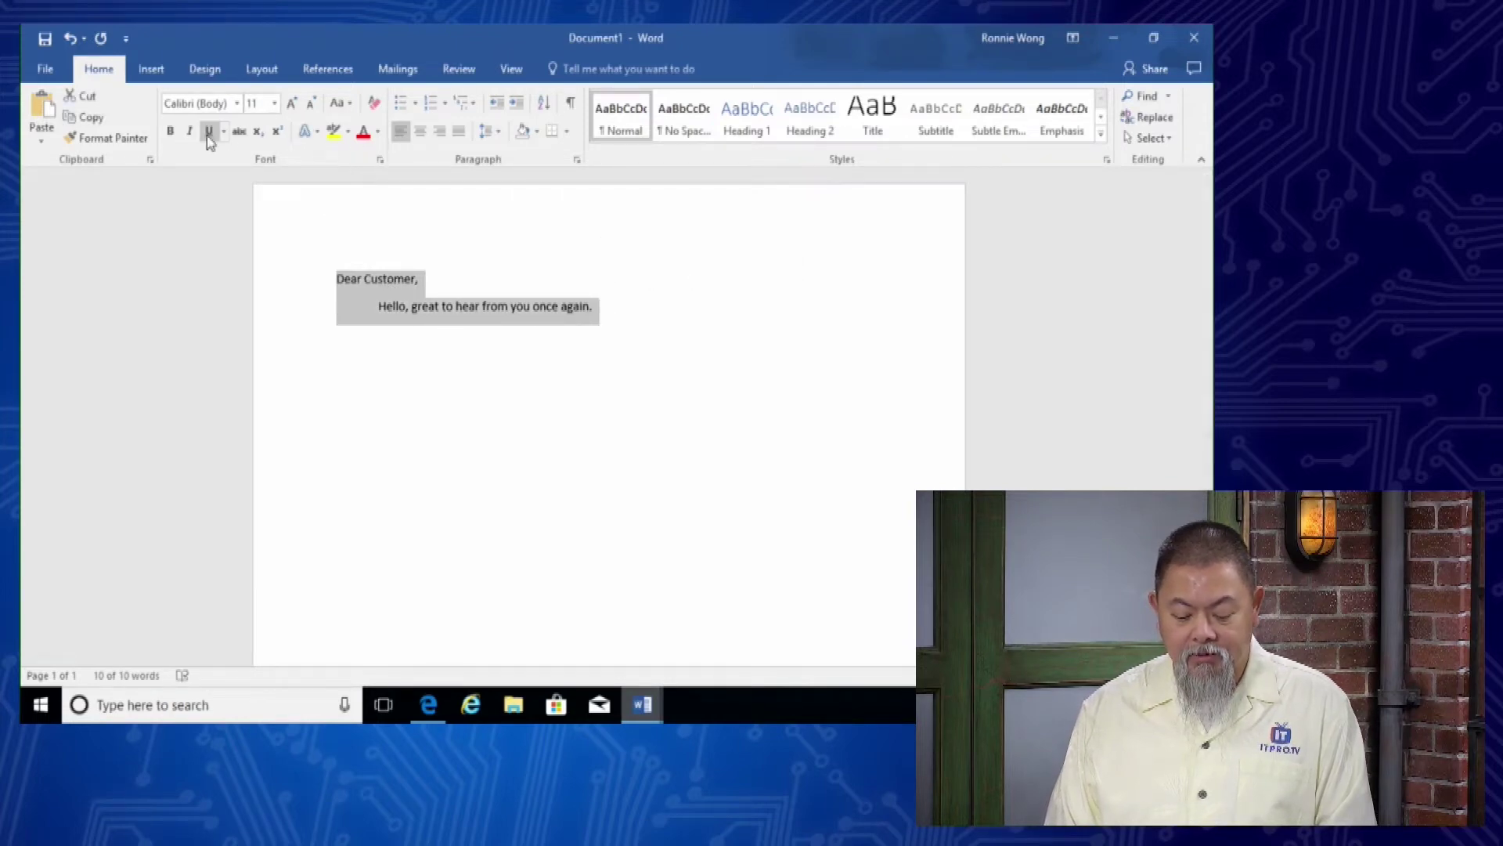
click(274, 103)
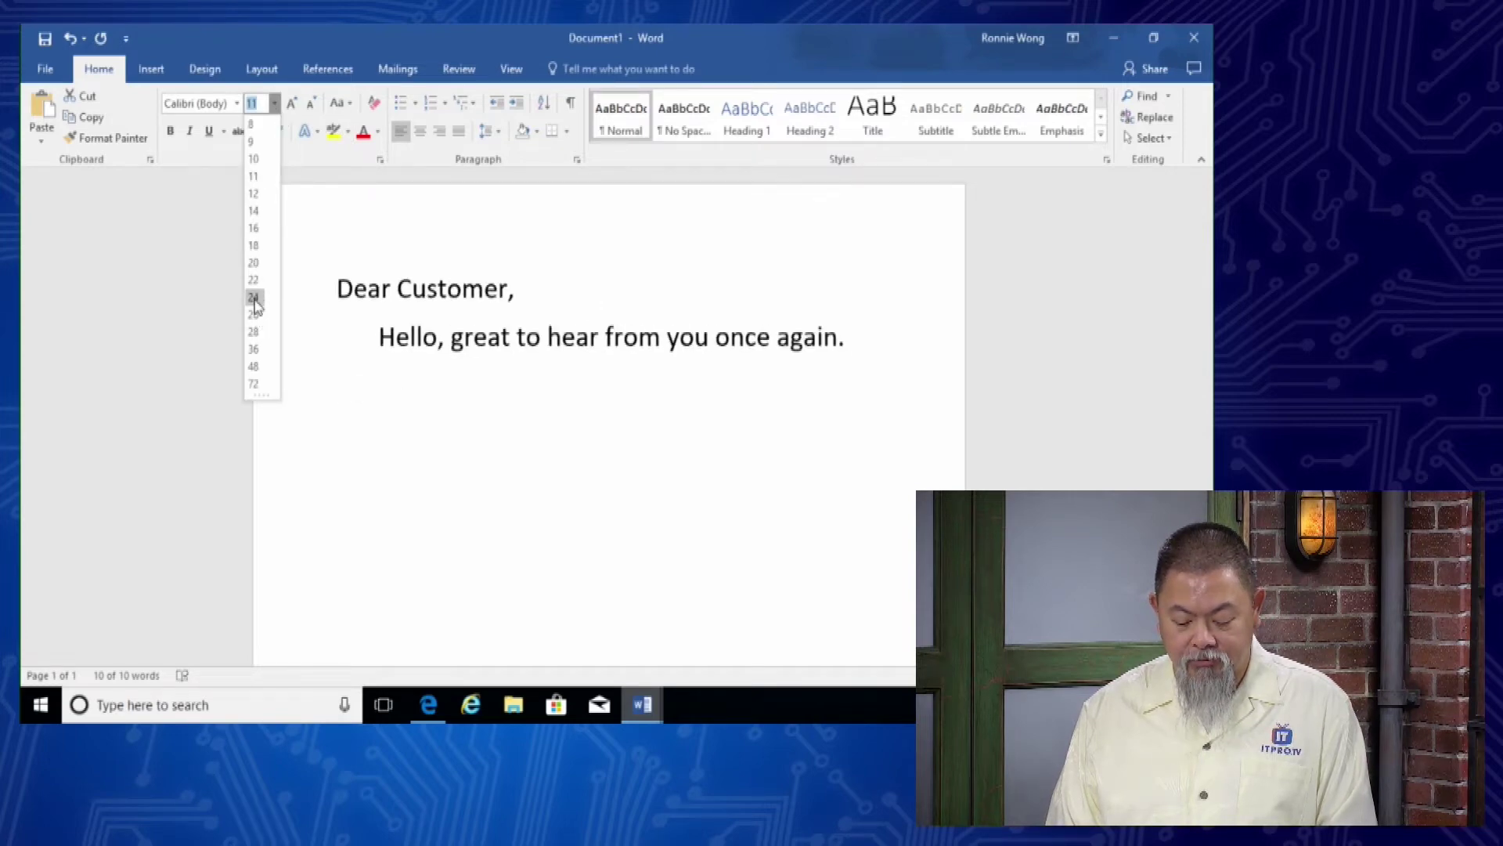
click(254, 299)
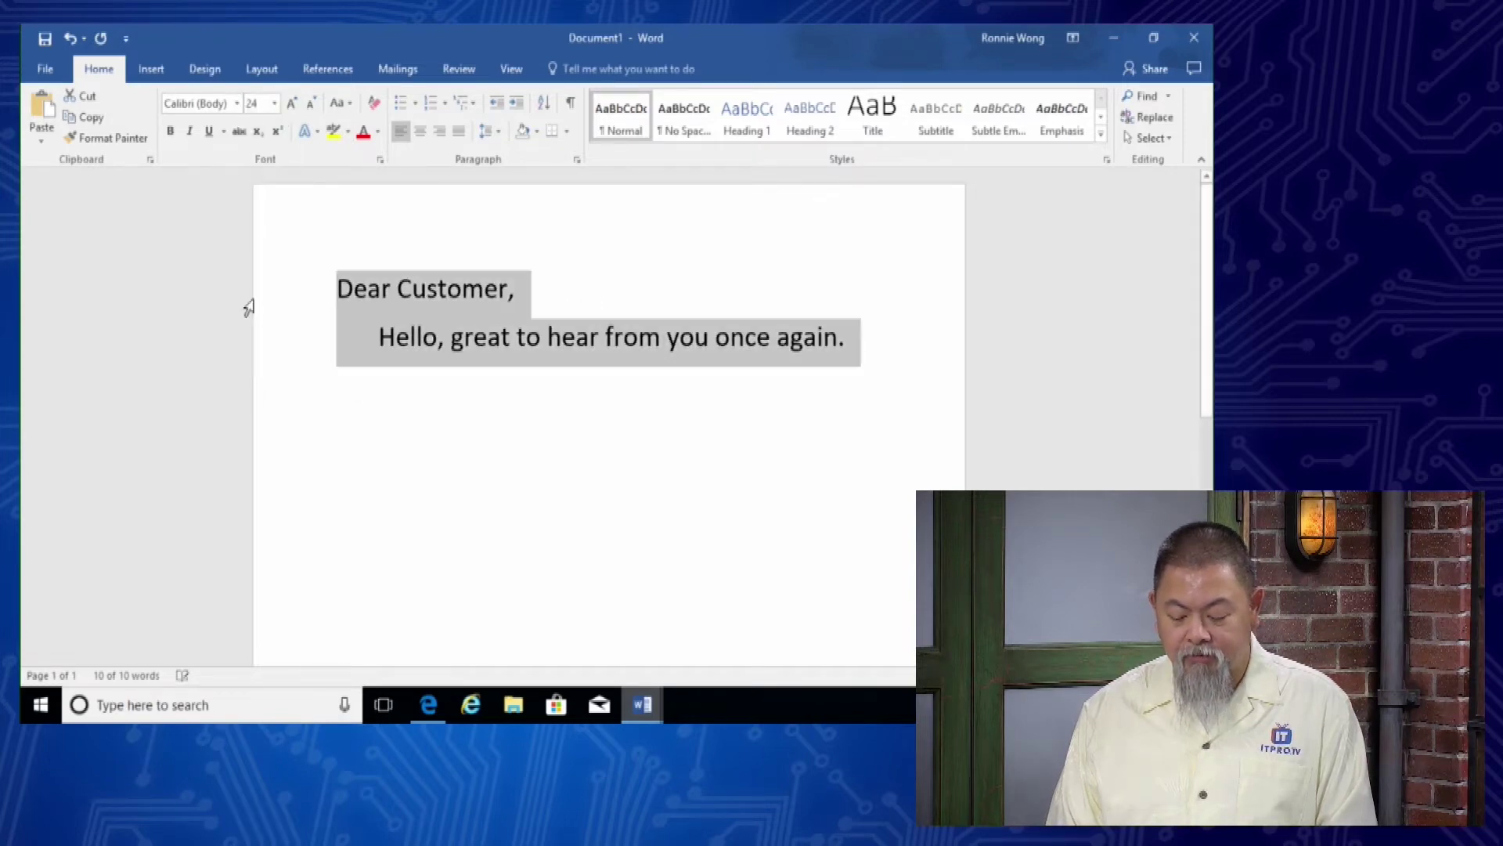
click(486, 461)
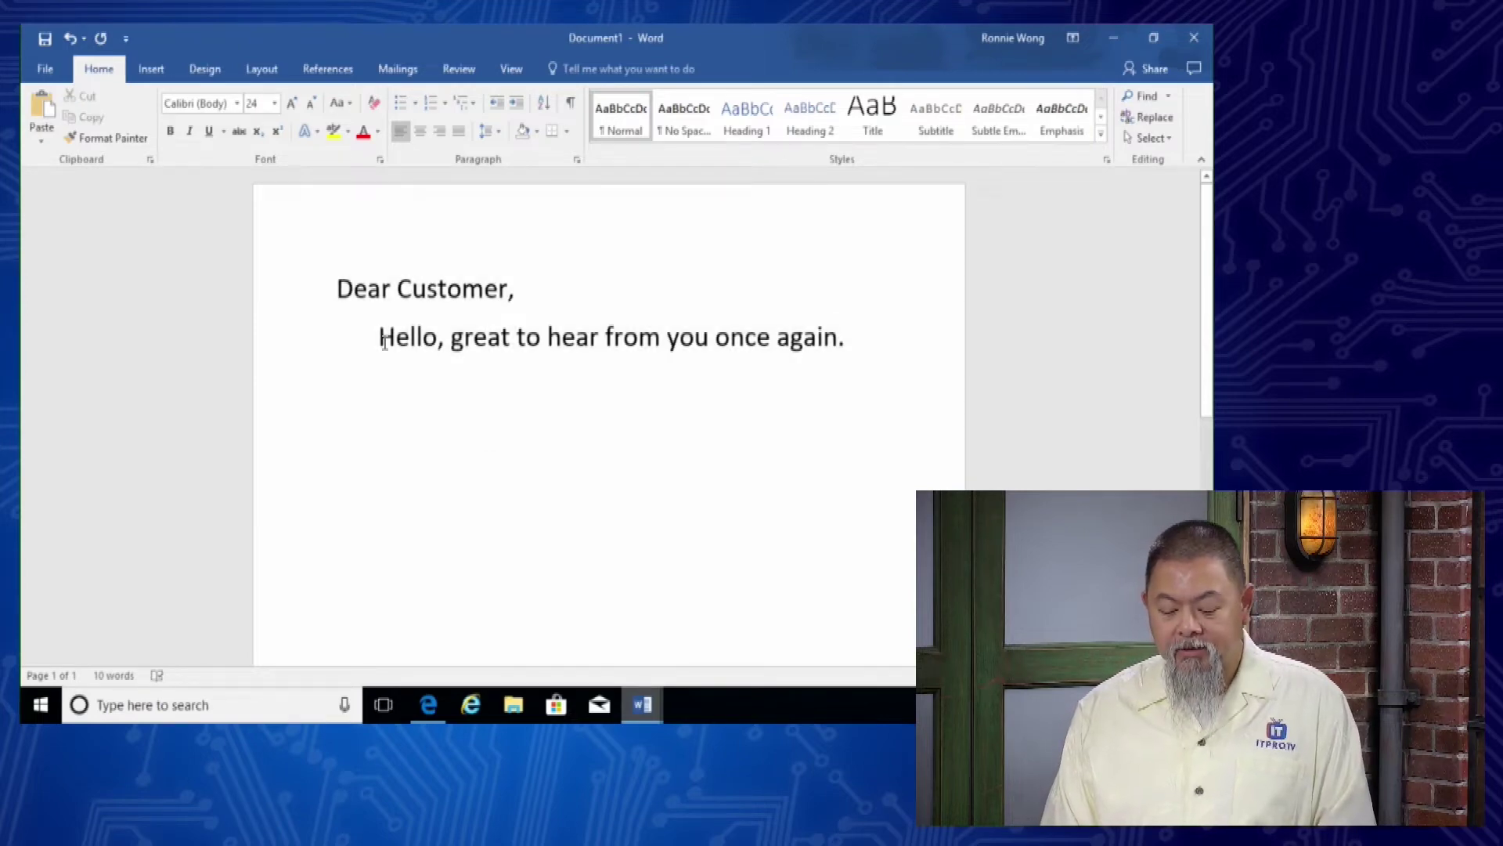
Colour the word 'Hello' red, leaving it without bold or italic
drag(380, 343, 437, 351)
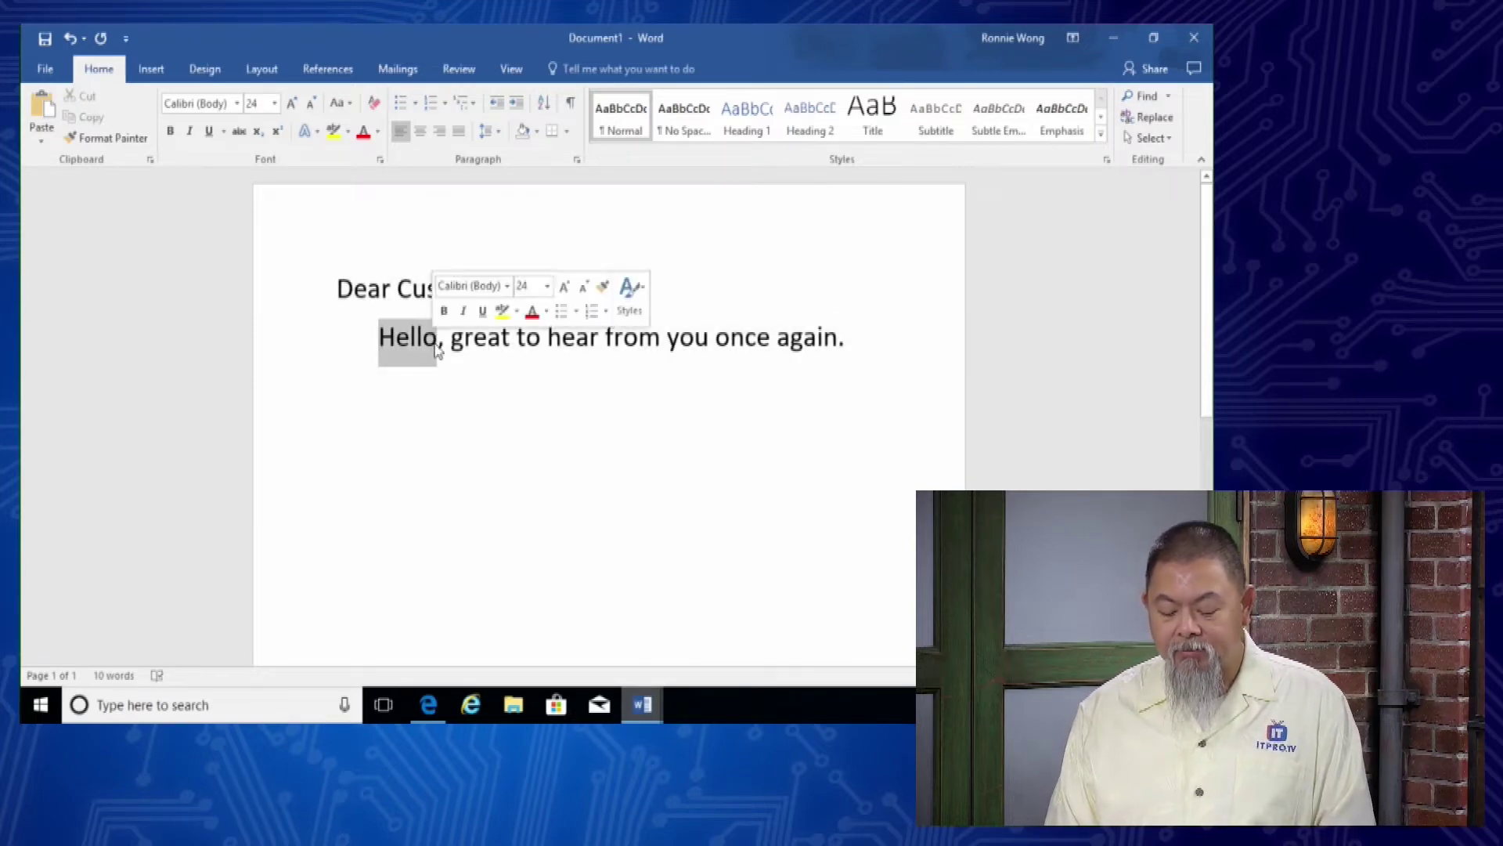
click(173, 134)
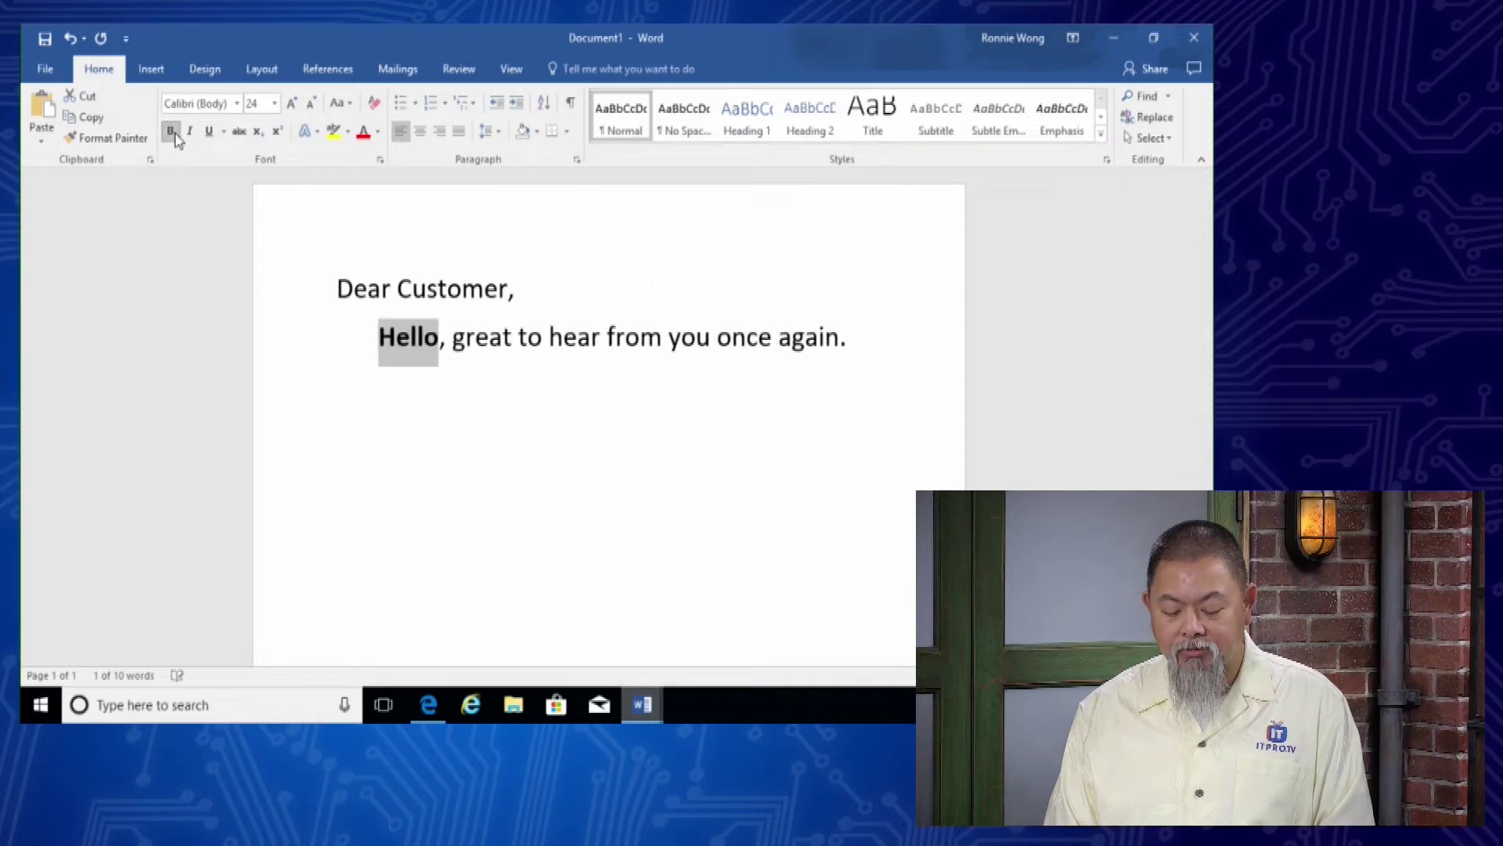
click(172, 133)
click(188, 133)
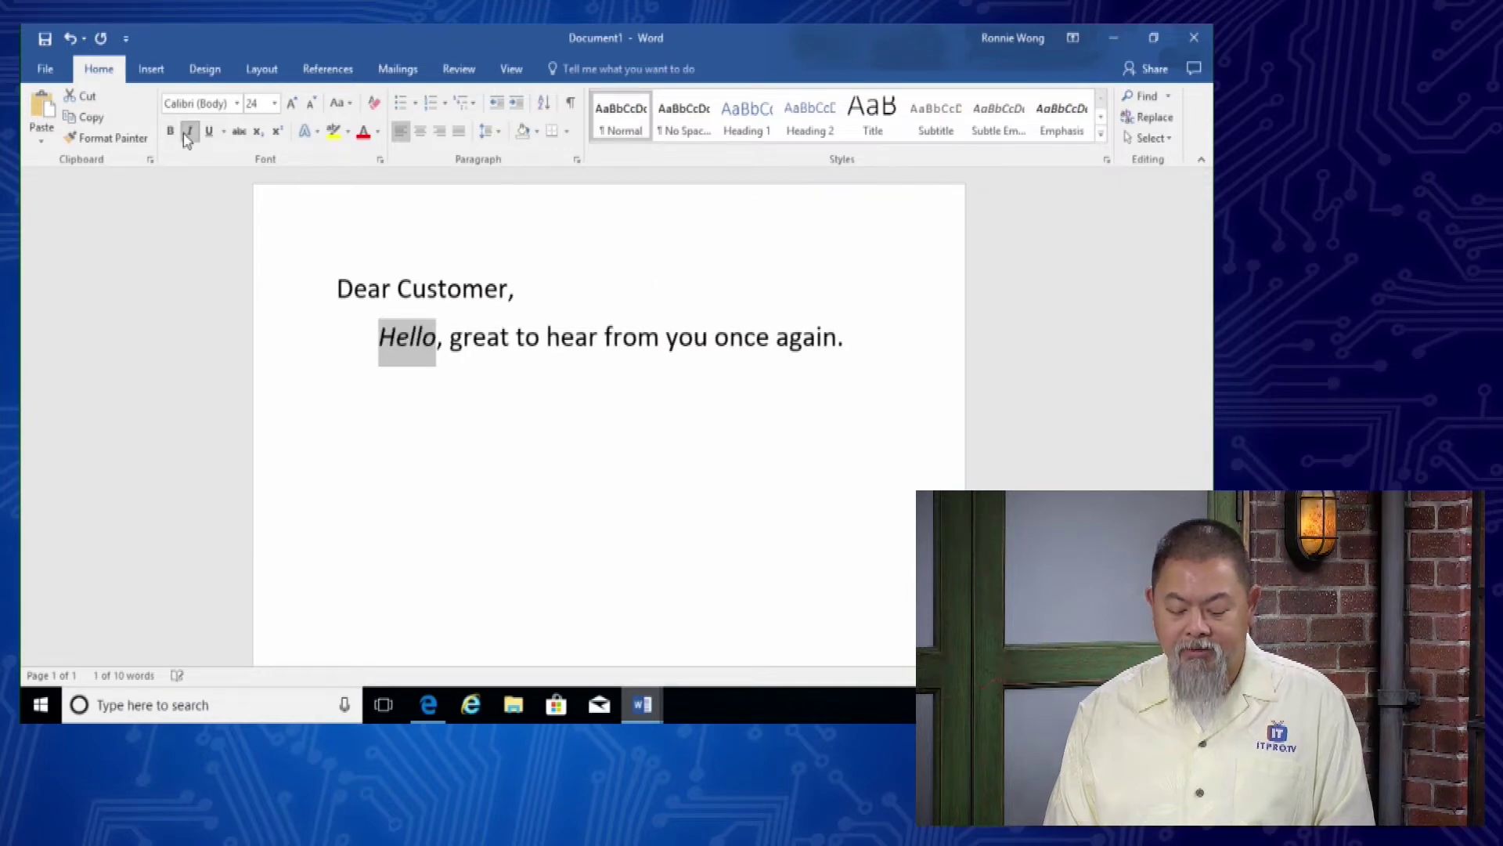
click(188, 133)
click(363, 132)
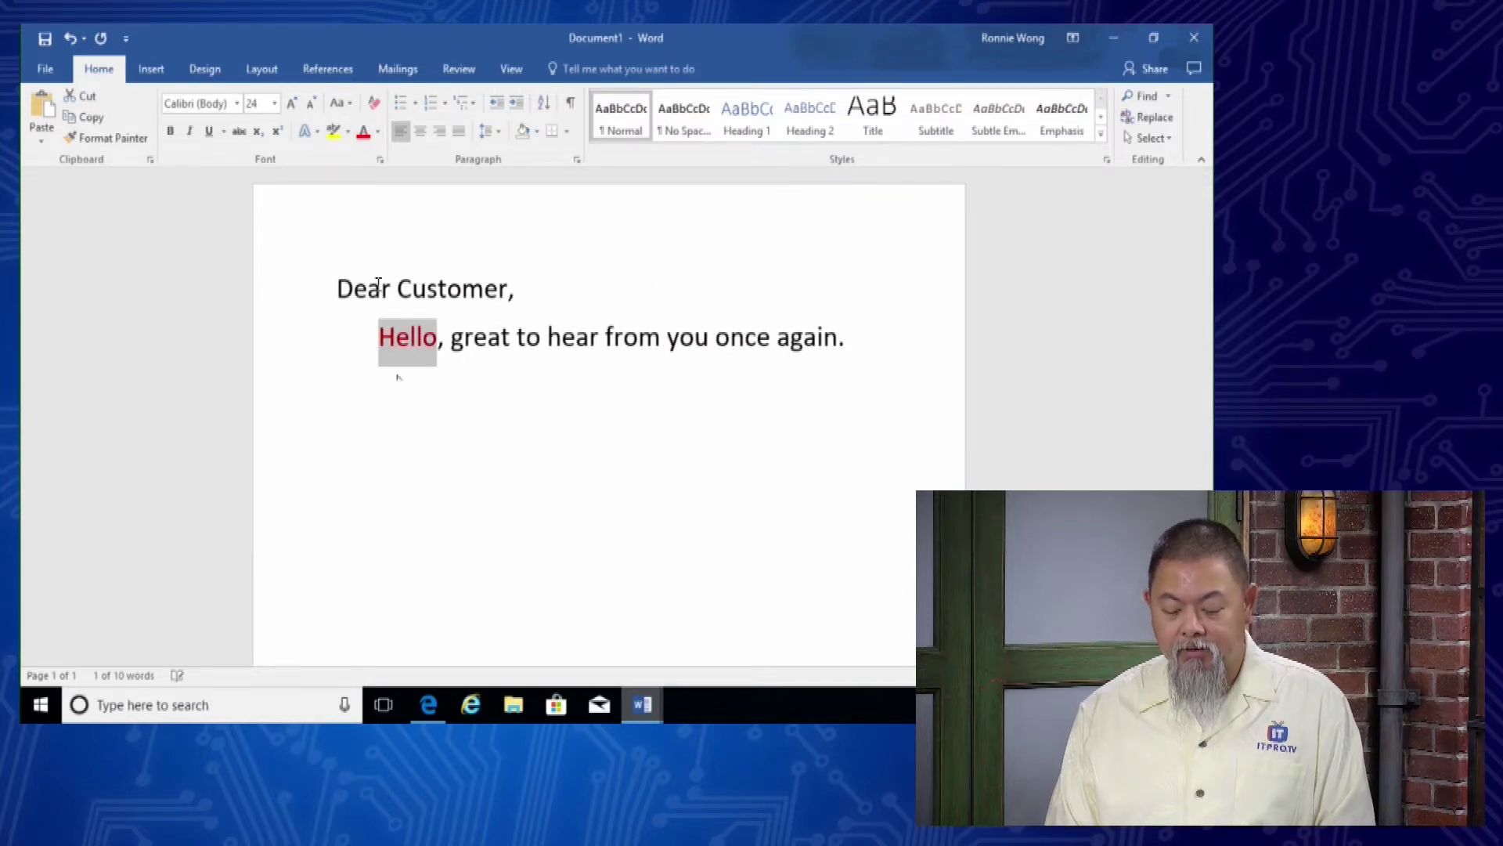
click(439, 519)
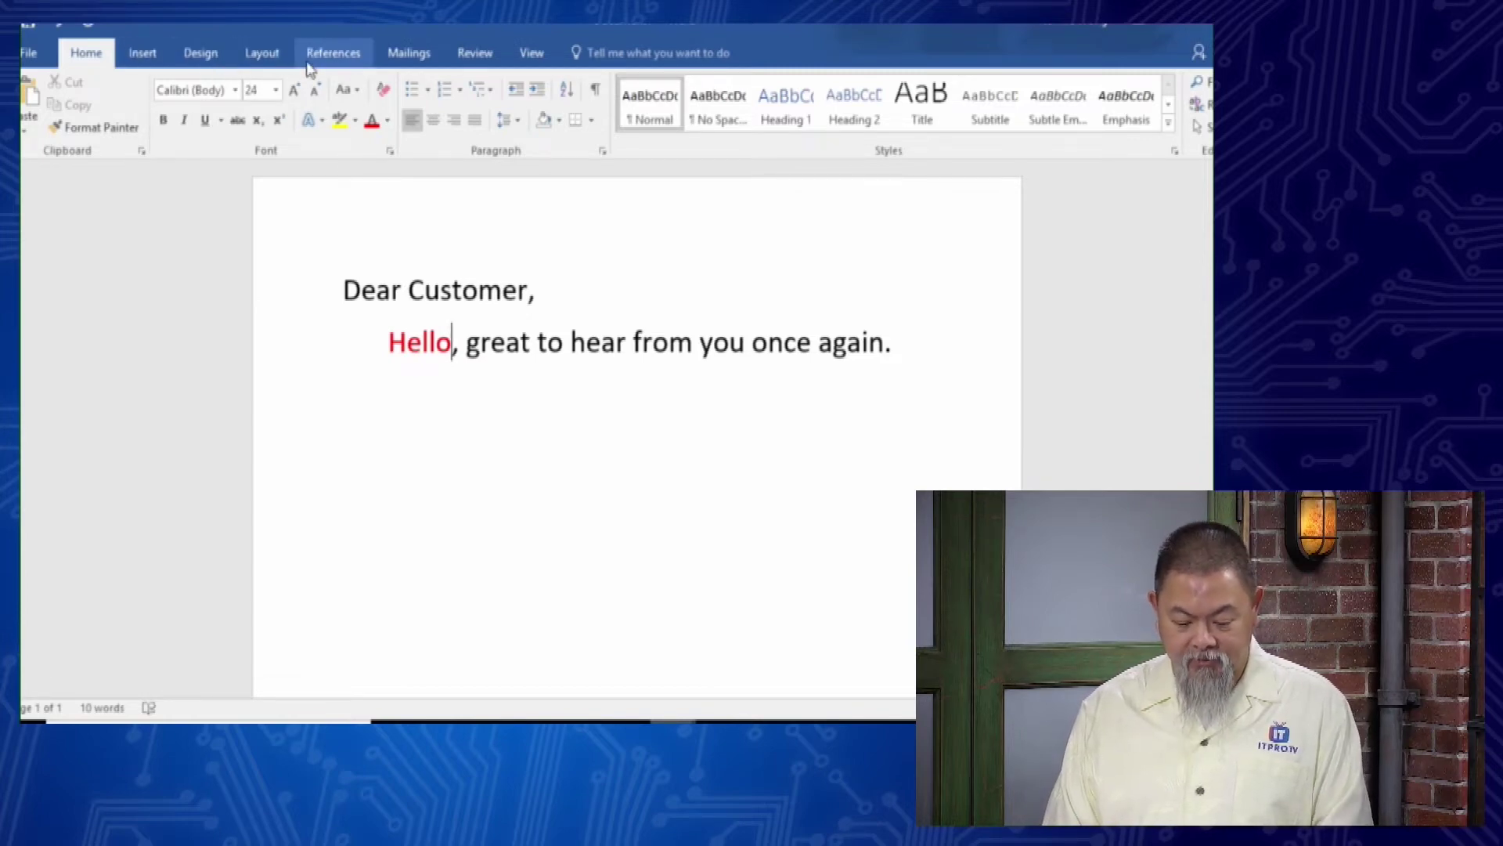
Insert Automatic Table 1 from References after 'Hello' and dismiss the no-entries message
click(342, 52)
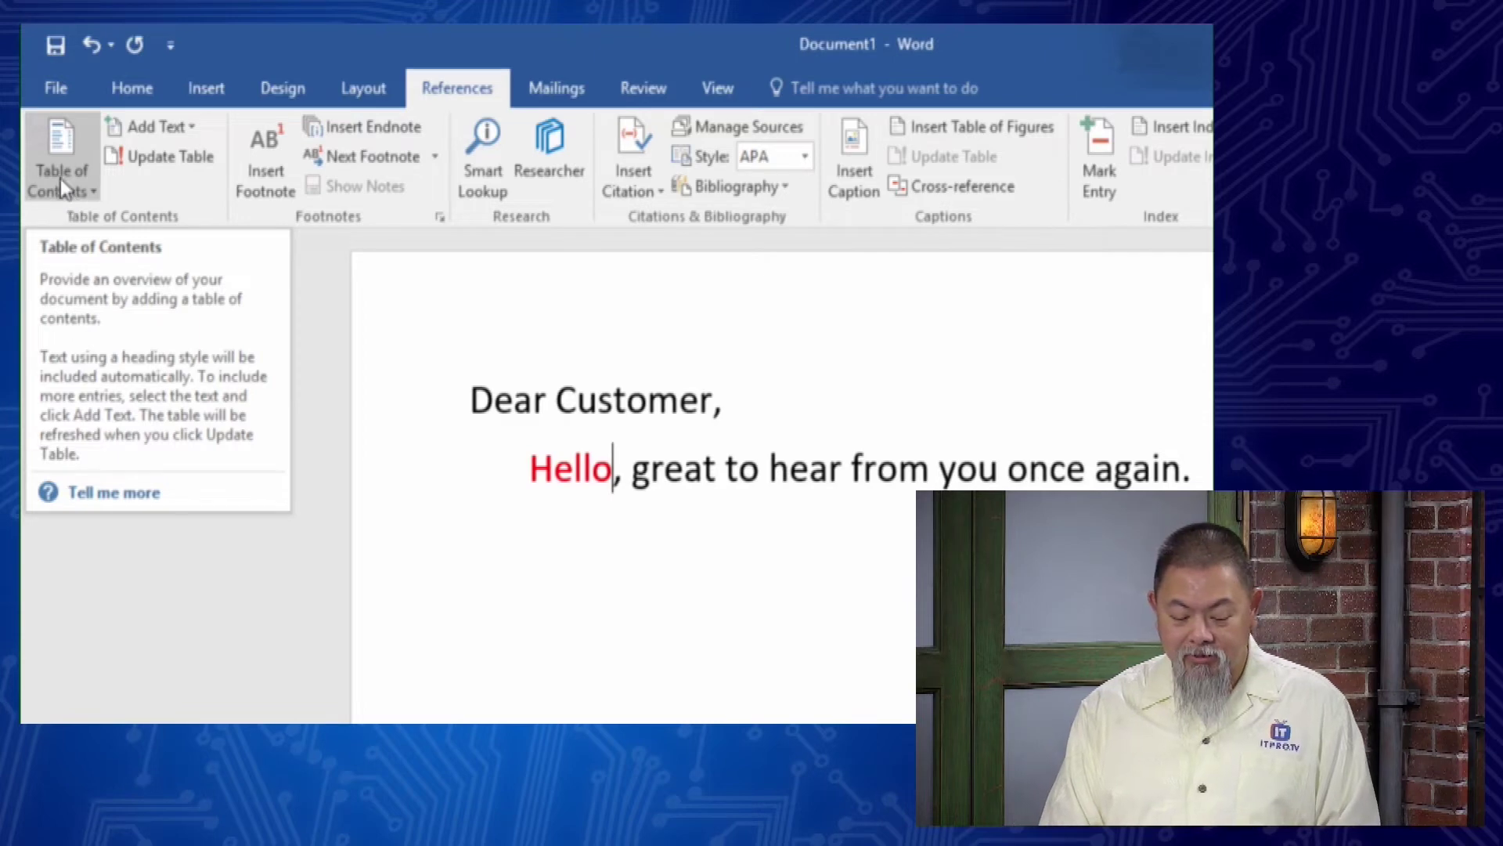
click(61, 179)
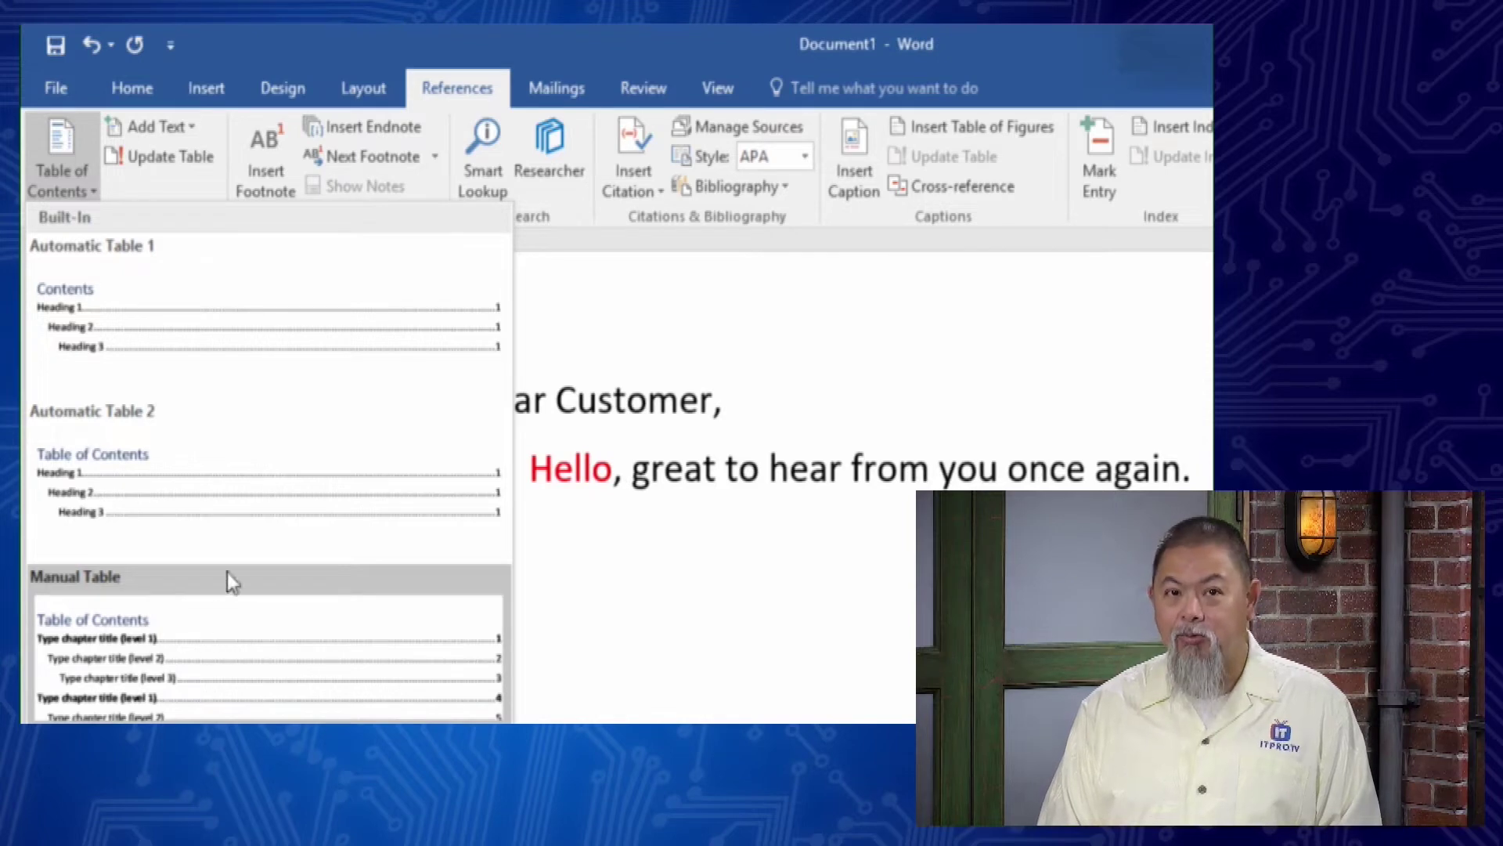
click(246, 329)
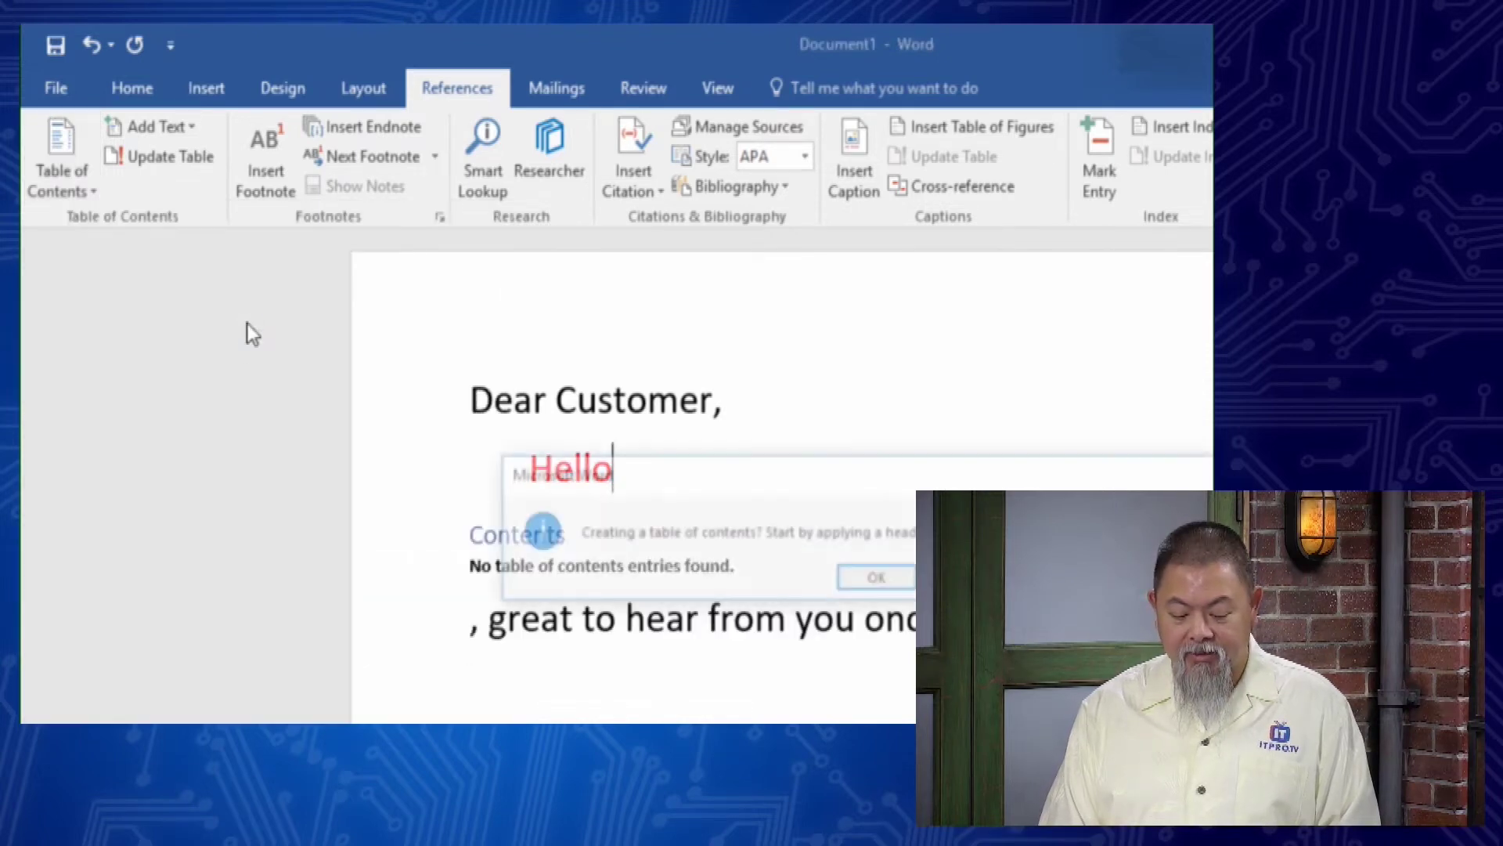
click(870, 579)
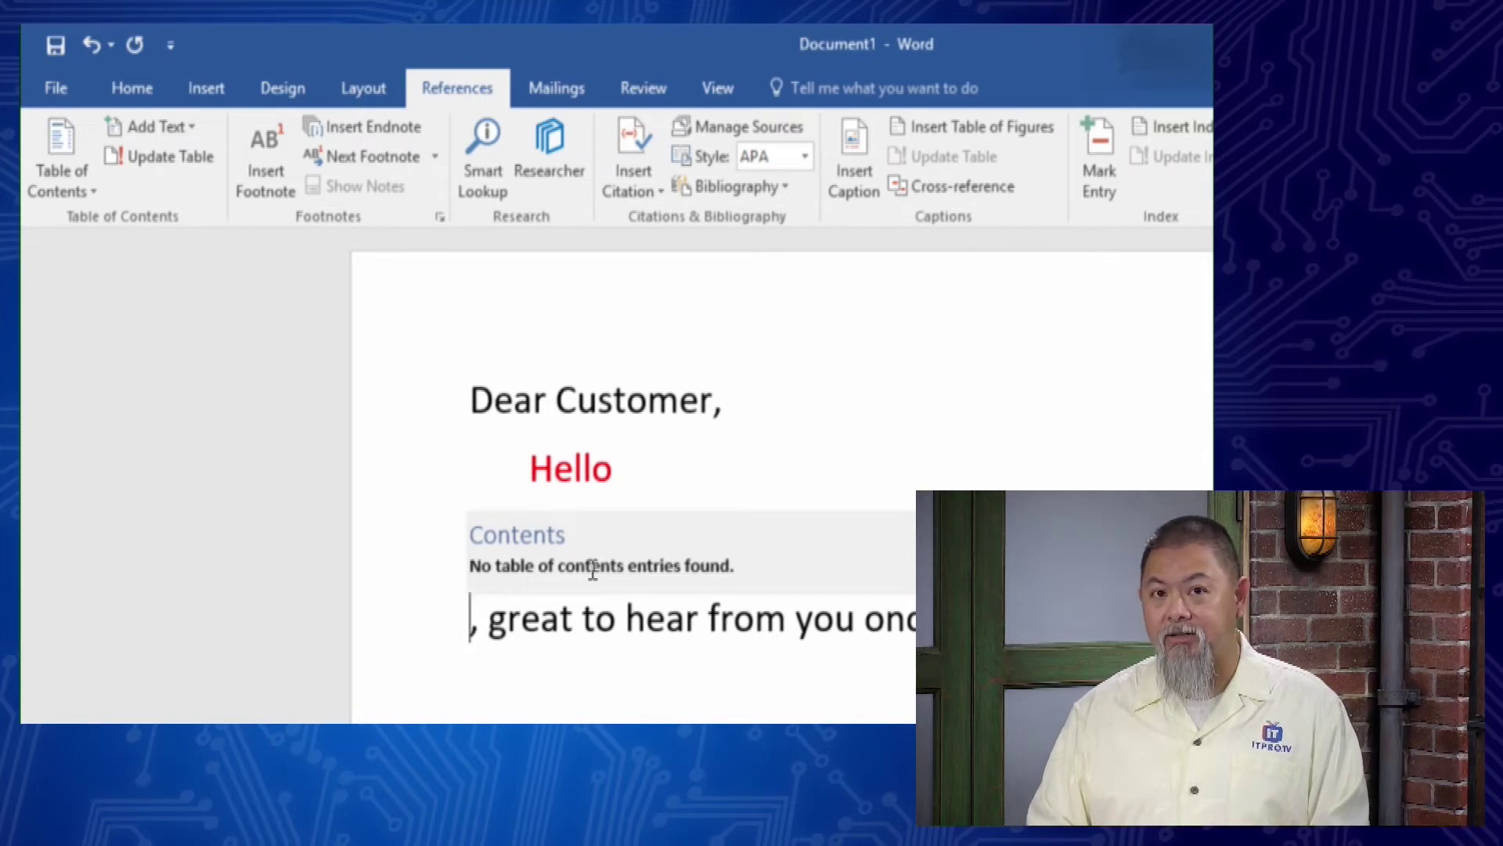
Show the Mailings ribbon with its envelope, label and mail merge tools
click(59, 91)
click(69, 81)
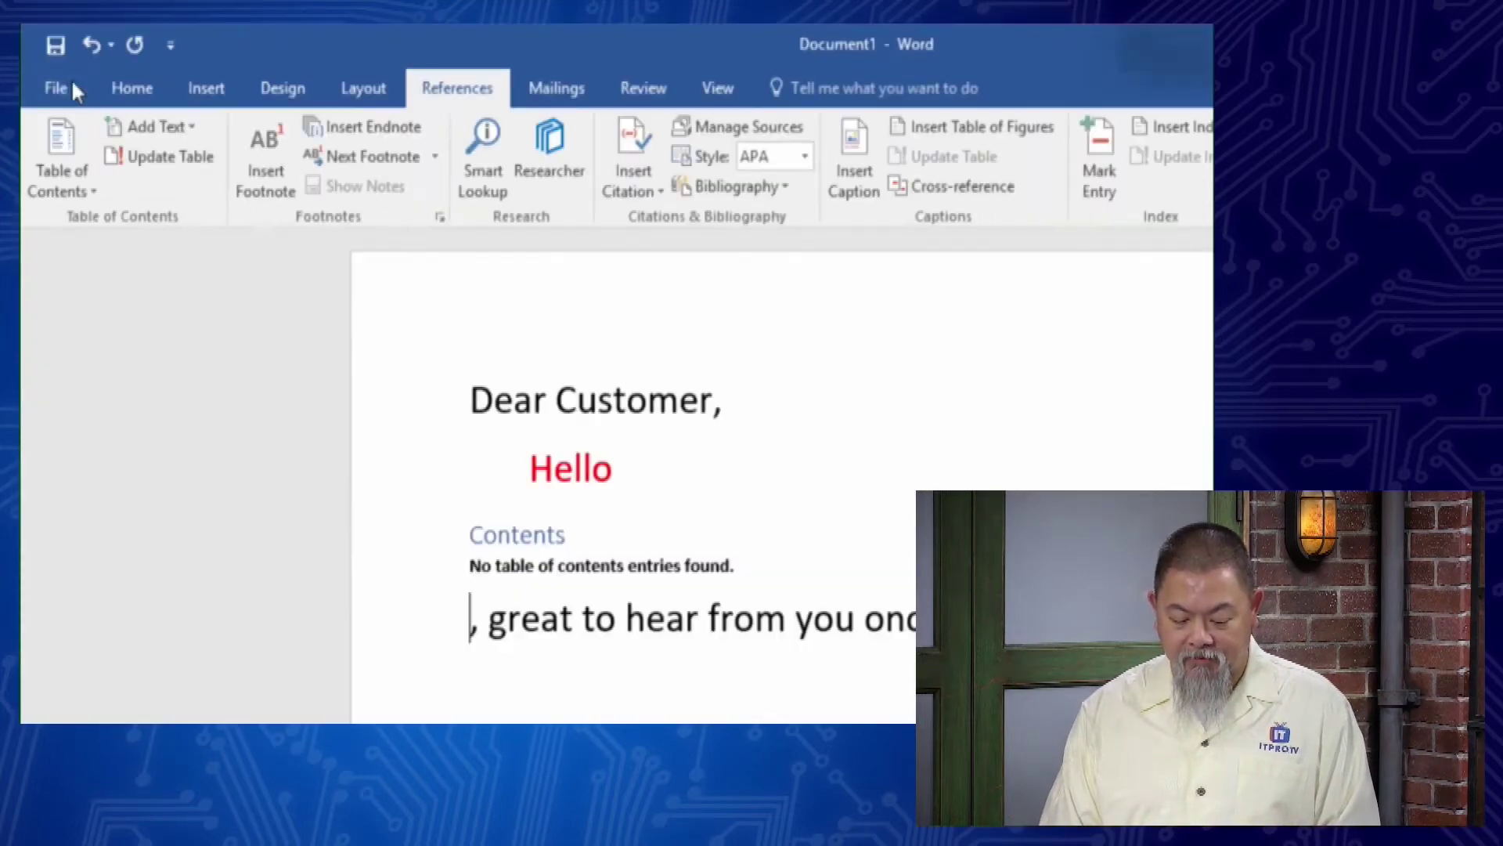
click(114, 92)
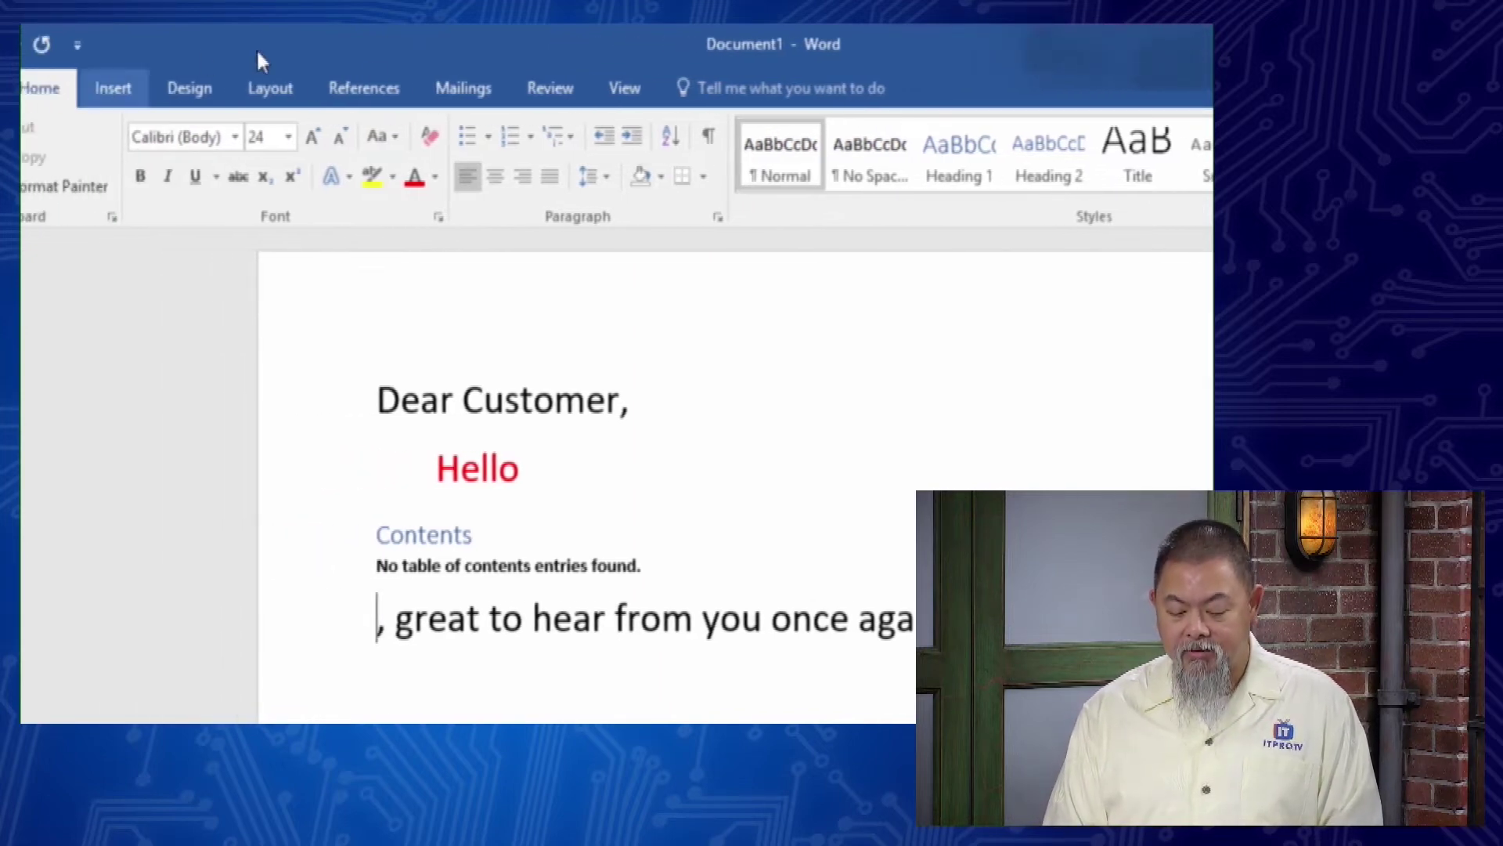
click(458, 89)
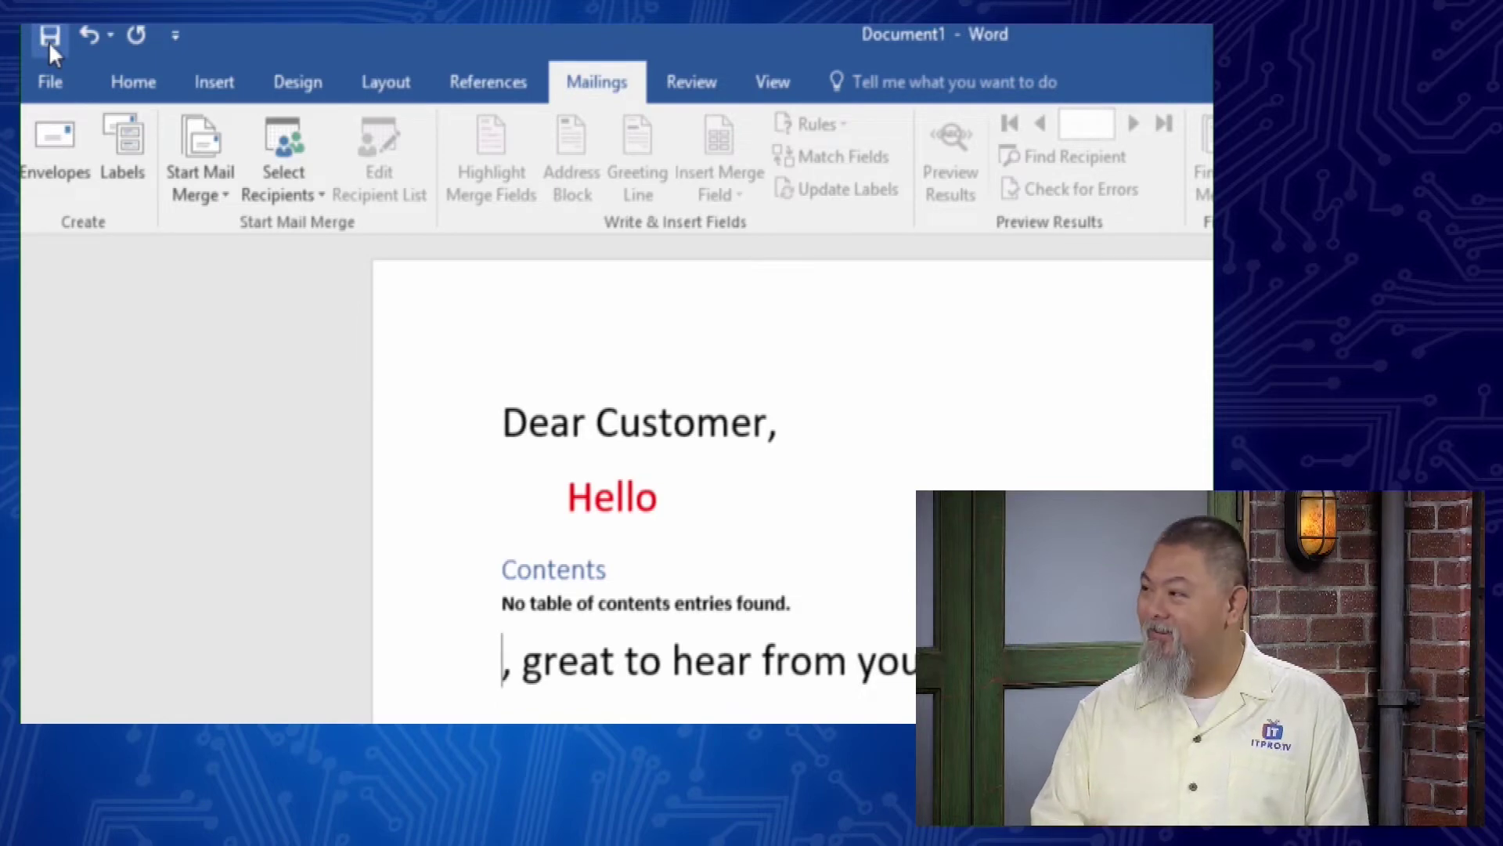
Save the letter on This PC as 'My First Document' in Word Document (*.docx) format
click(49, 41)
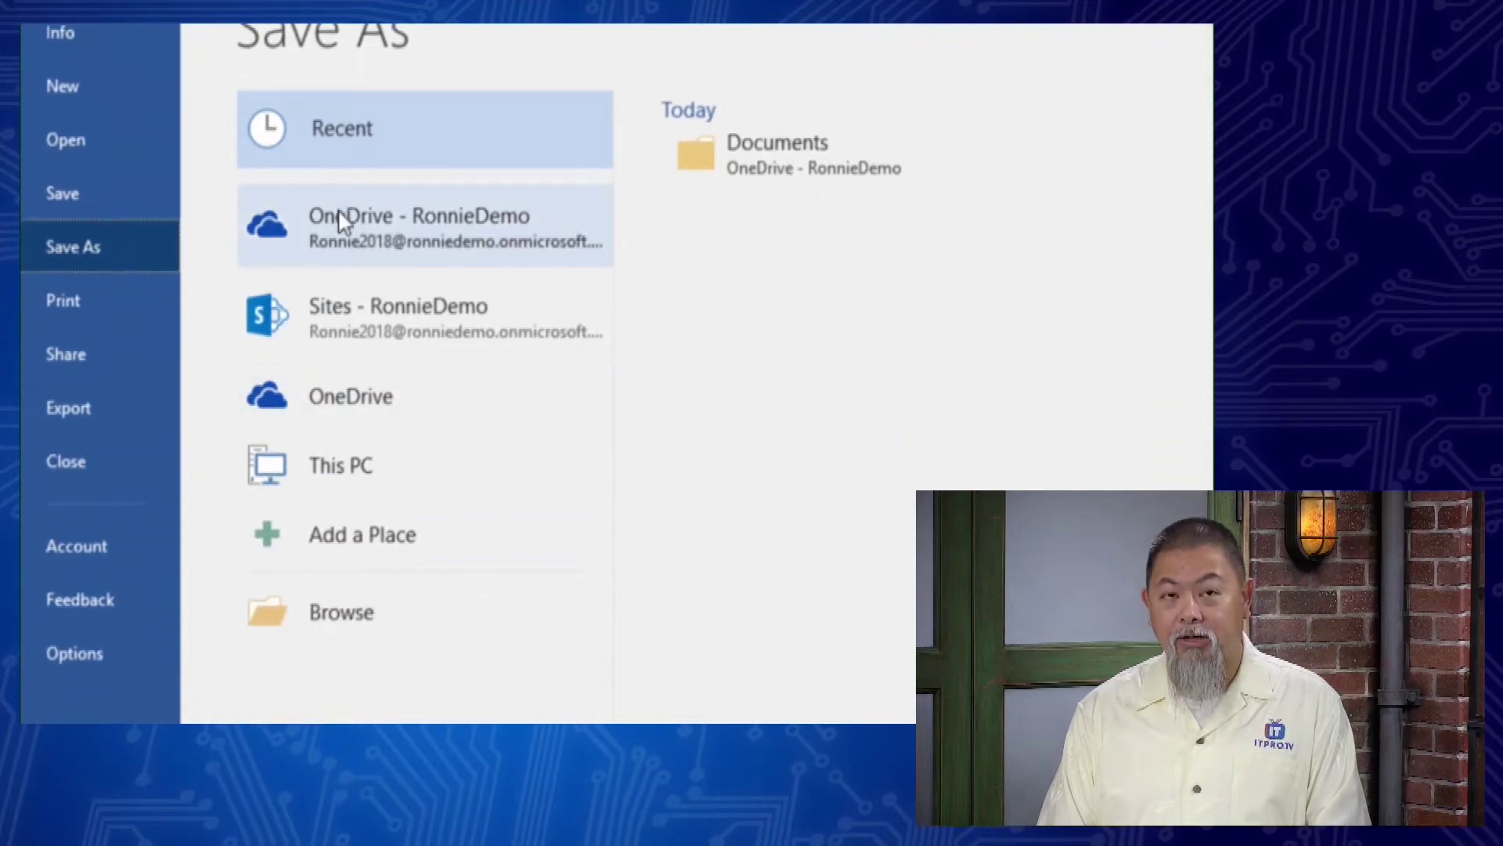
click(330, 485)
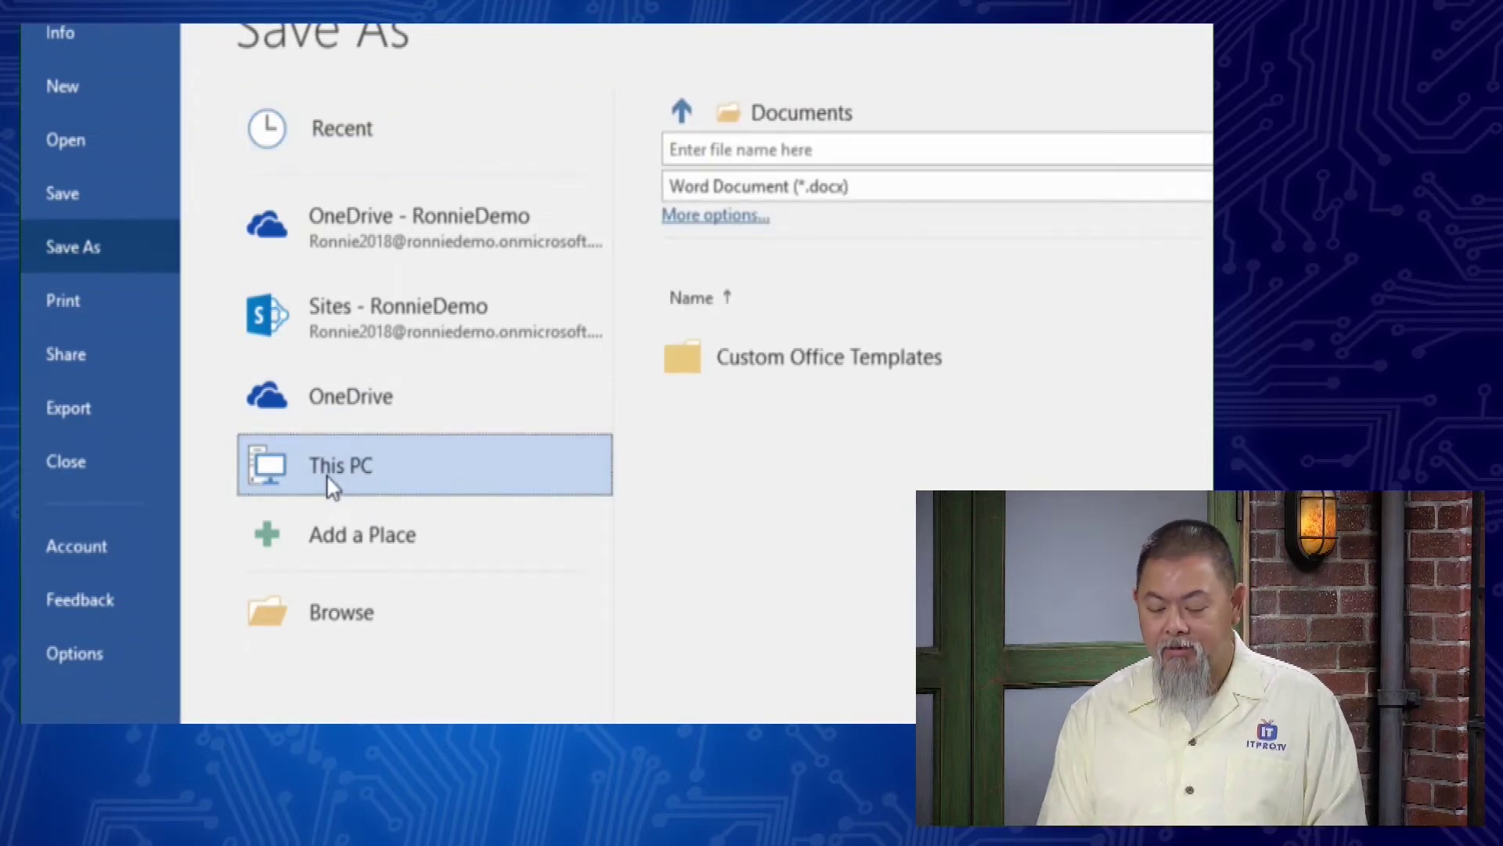
click(830, 146)
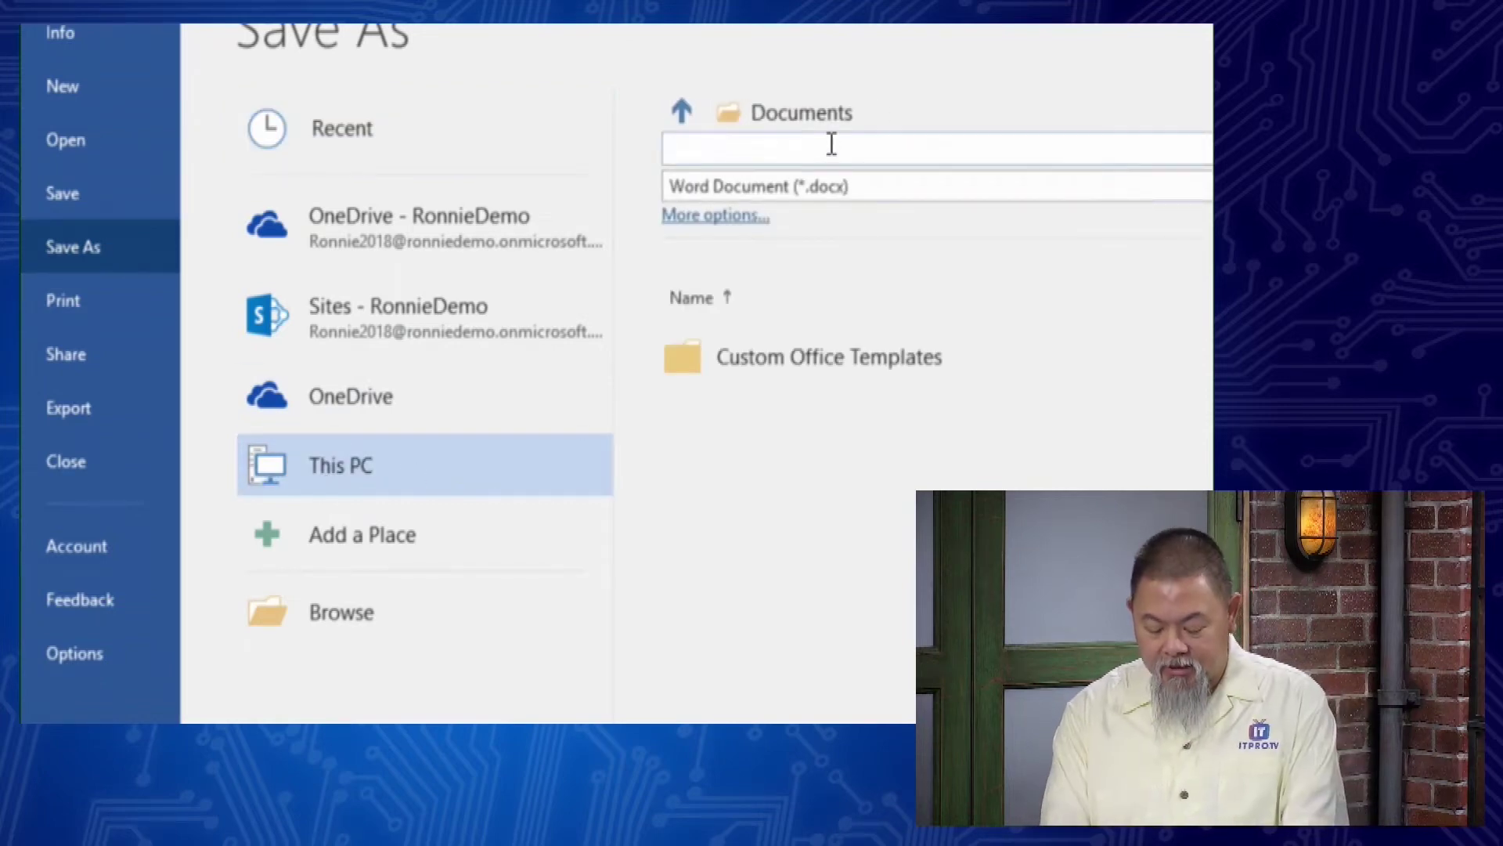
text(My )
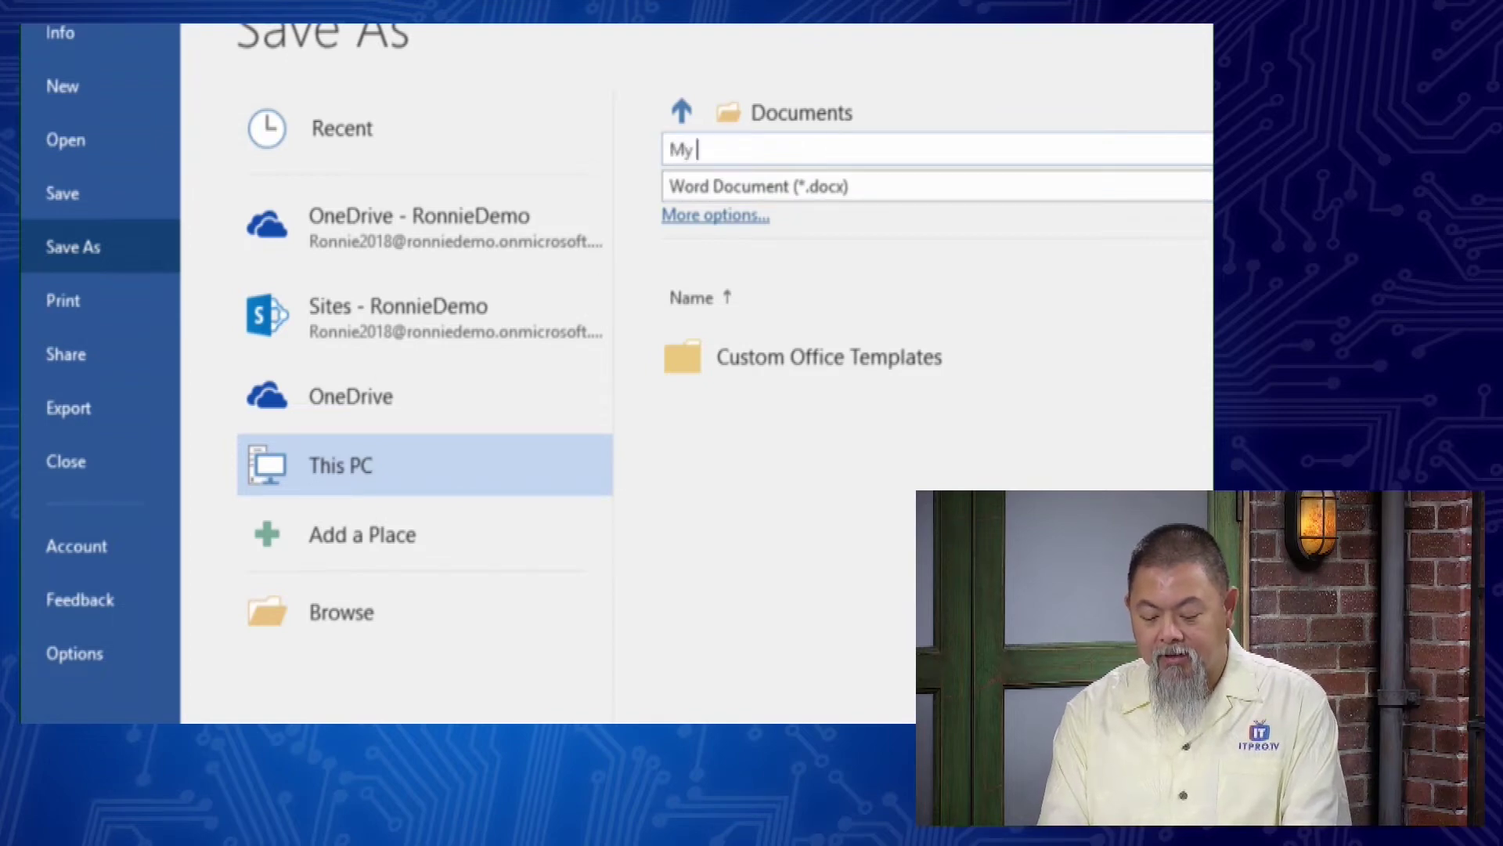
text(Fri)
key(BackSpace)
key(BackSpace)
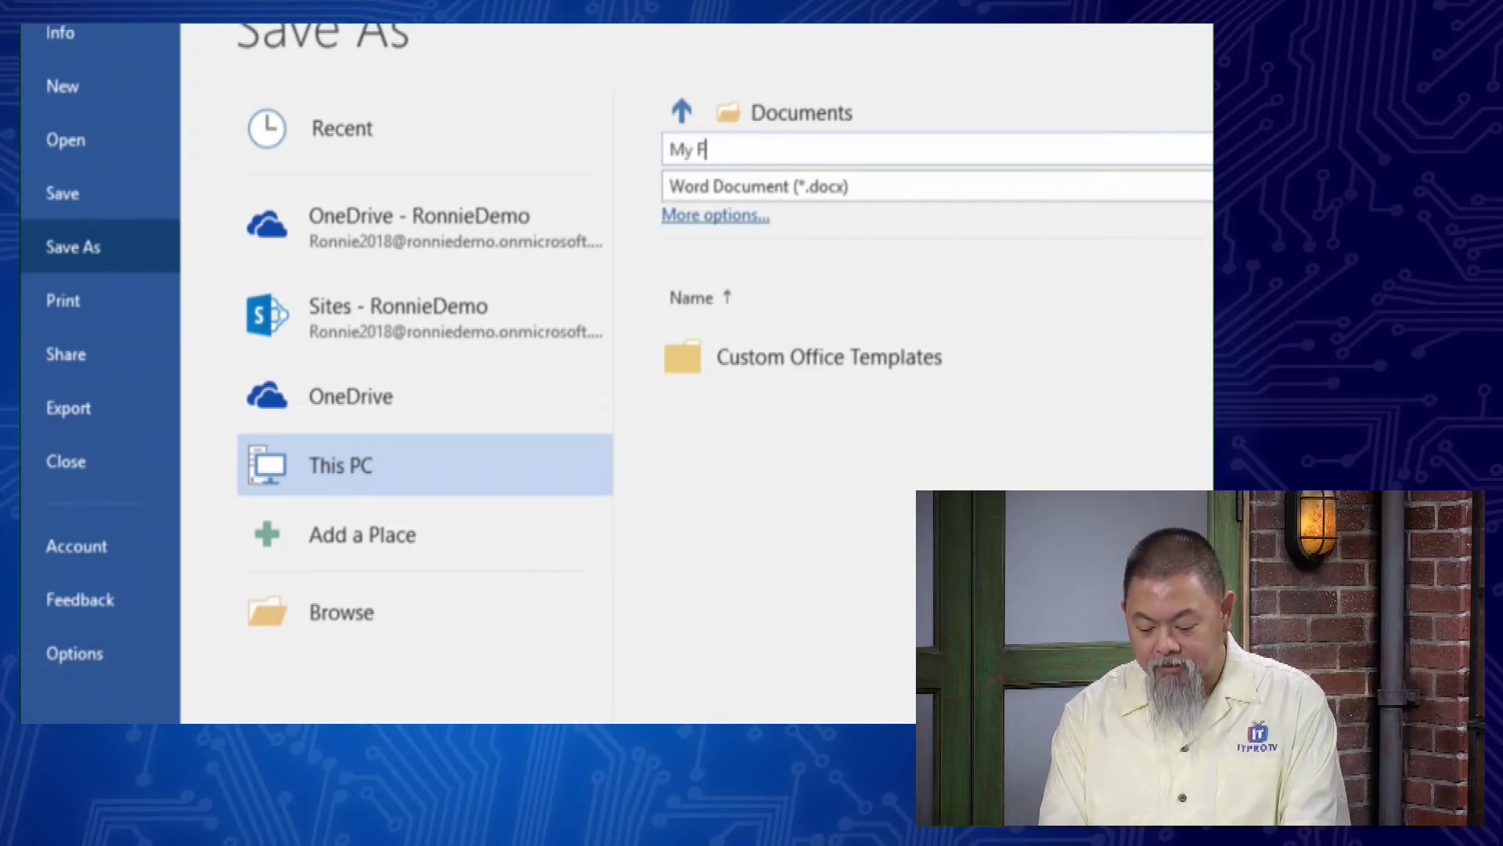
text(irst Do)
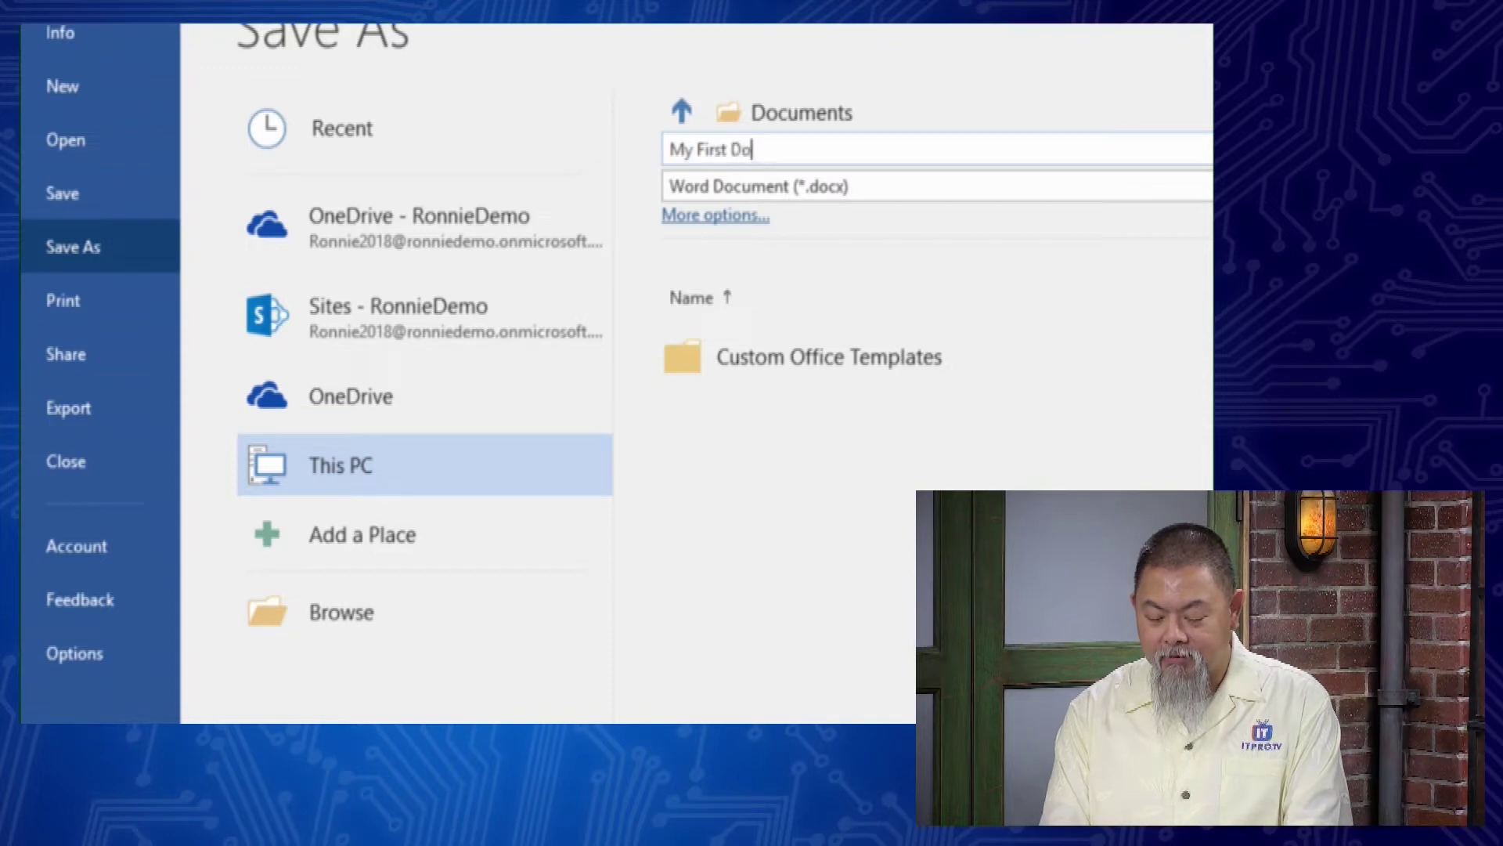
text(cument)
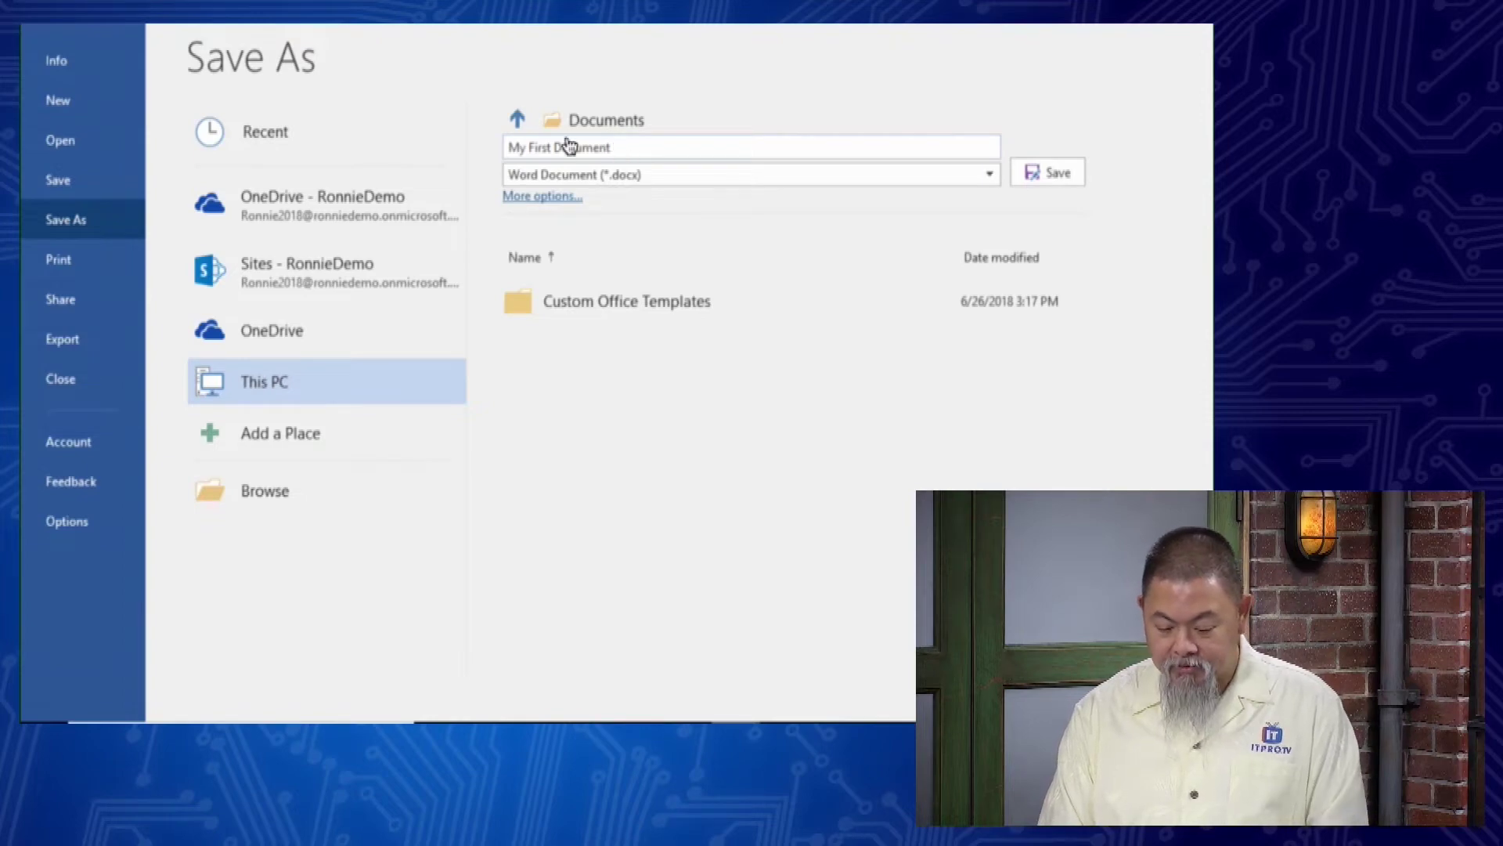
click(683, 180)
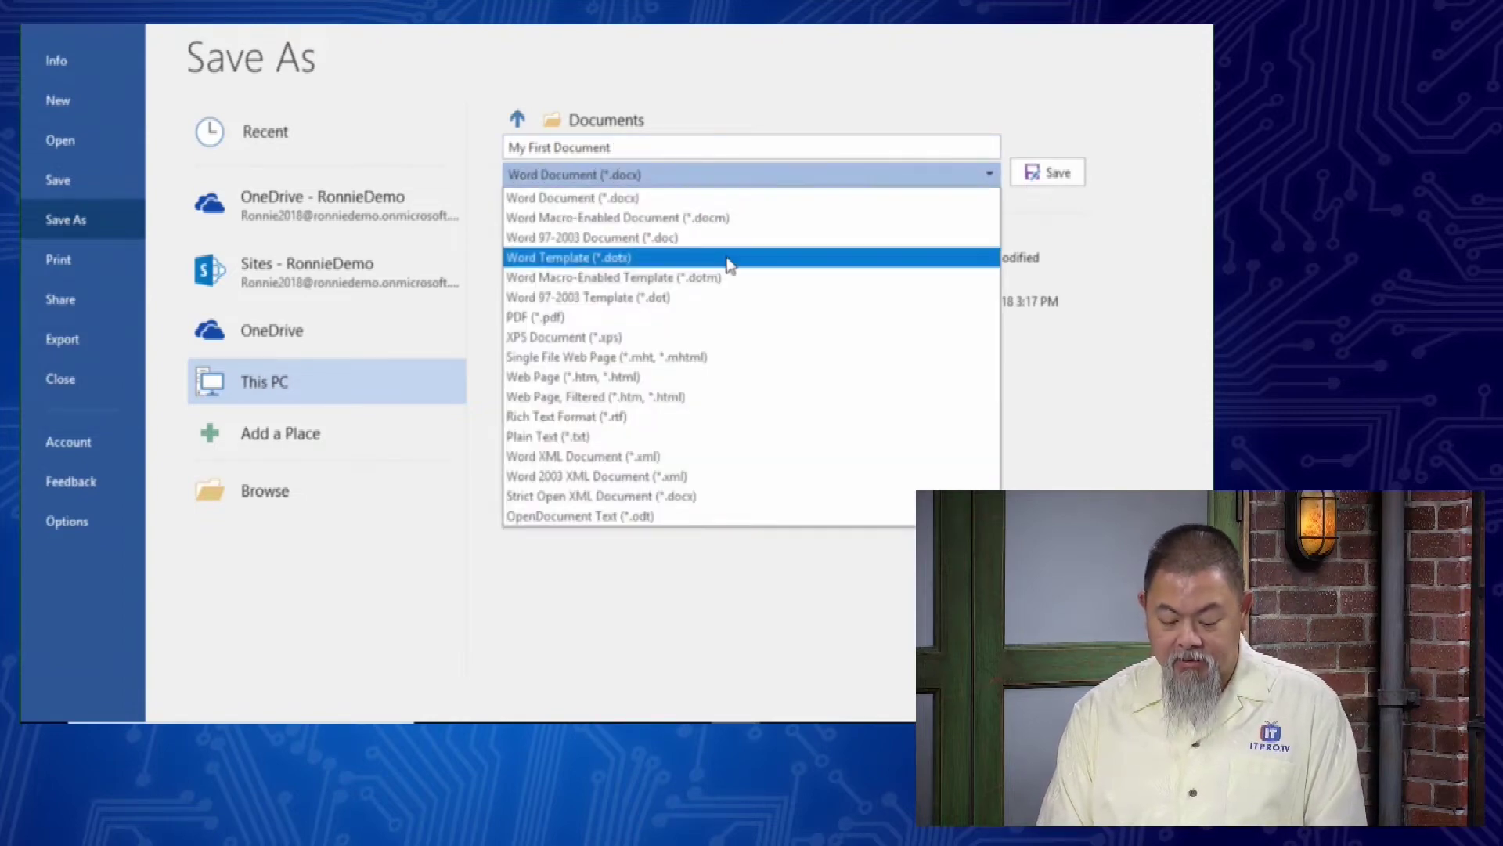
click(760, 173)
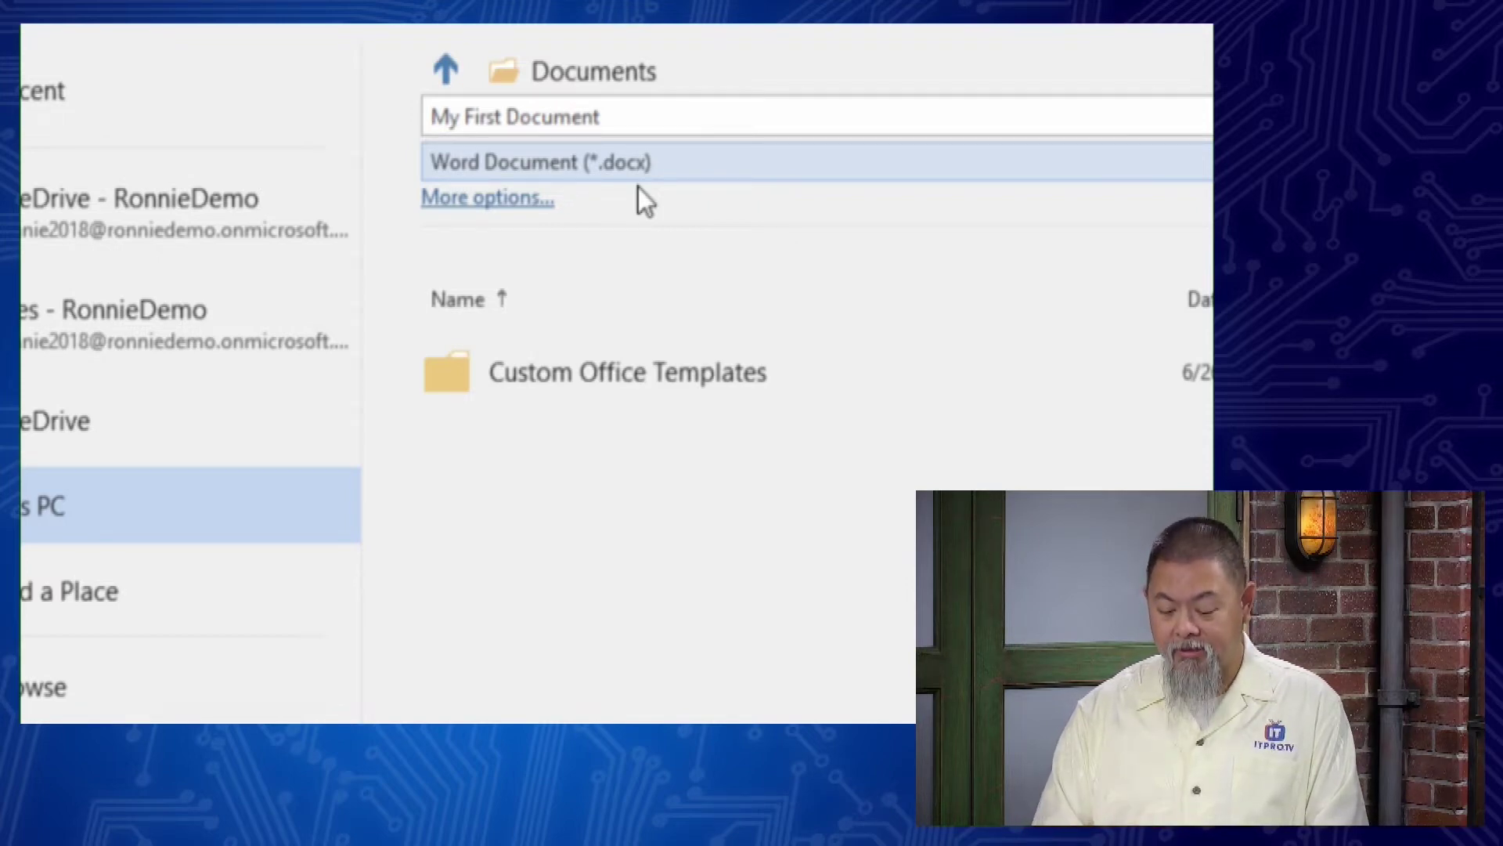
click(1067, 168)
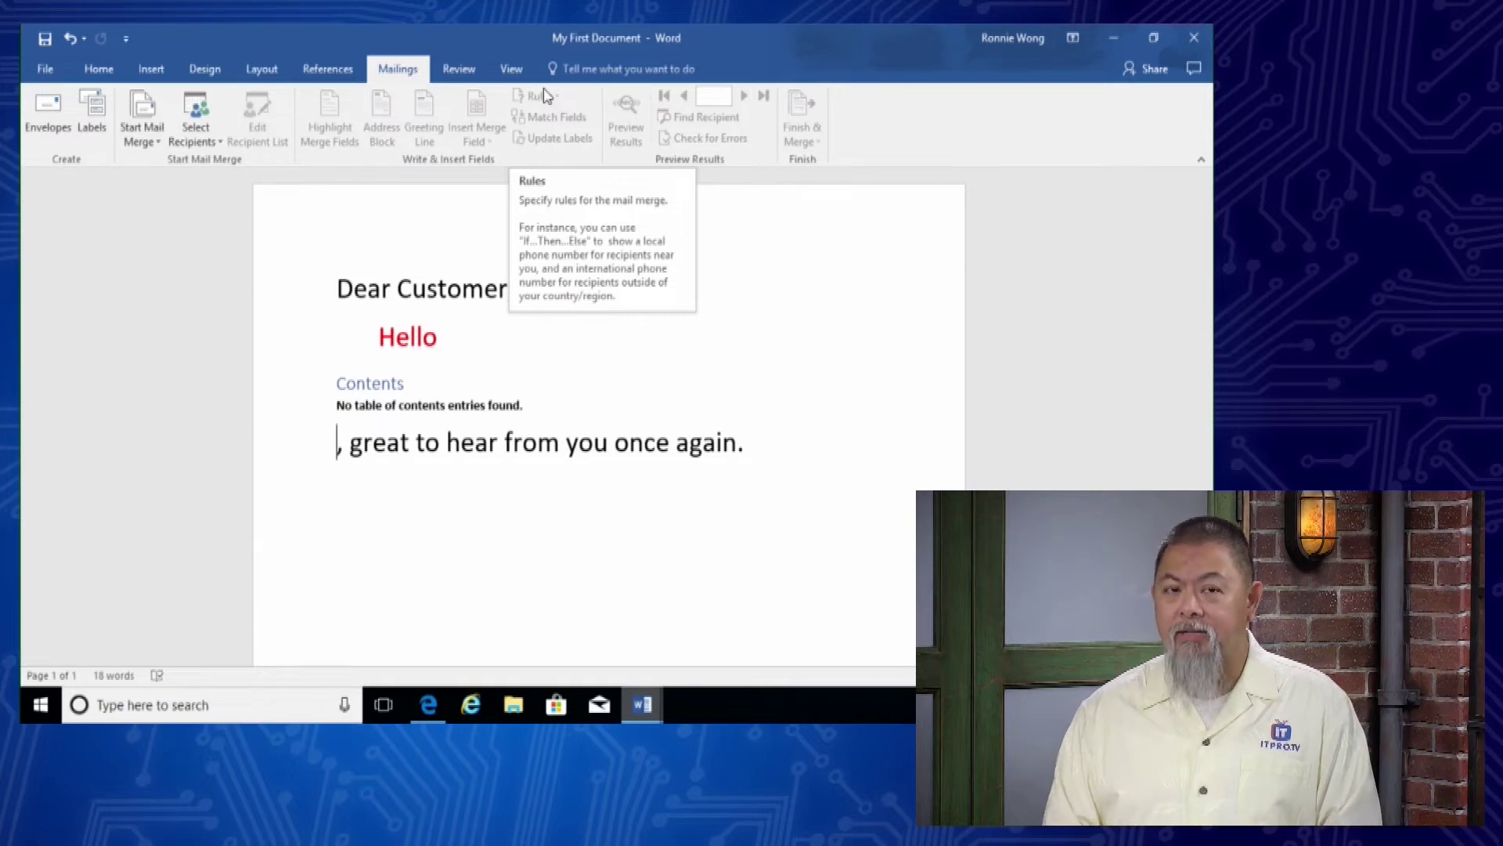
Show the New page of File's Backstage view with its template gallery
click(47, 69)
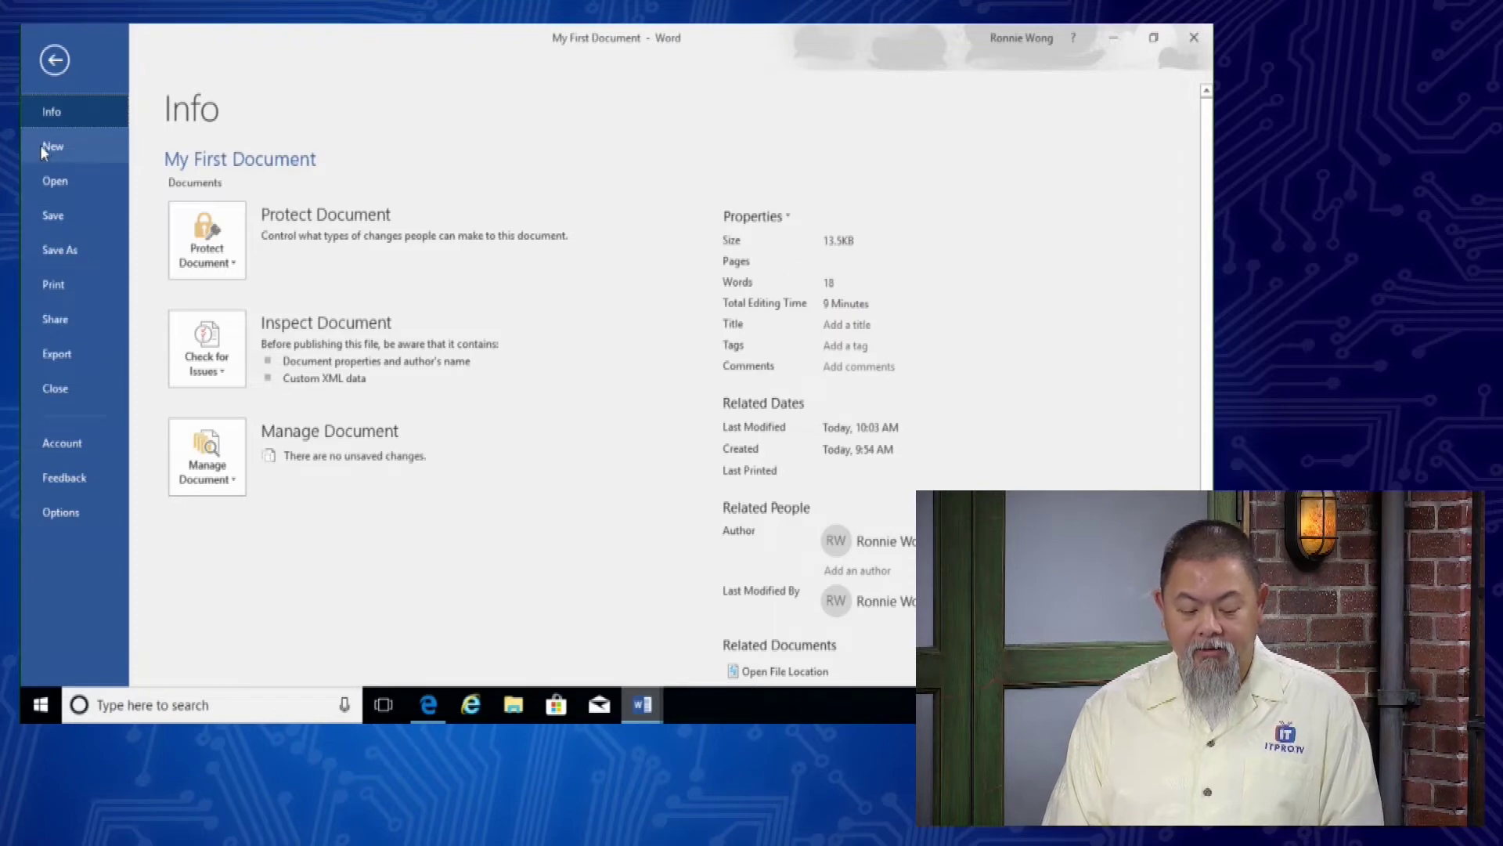
click(42, 146)
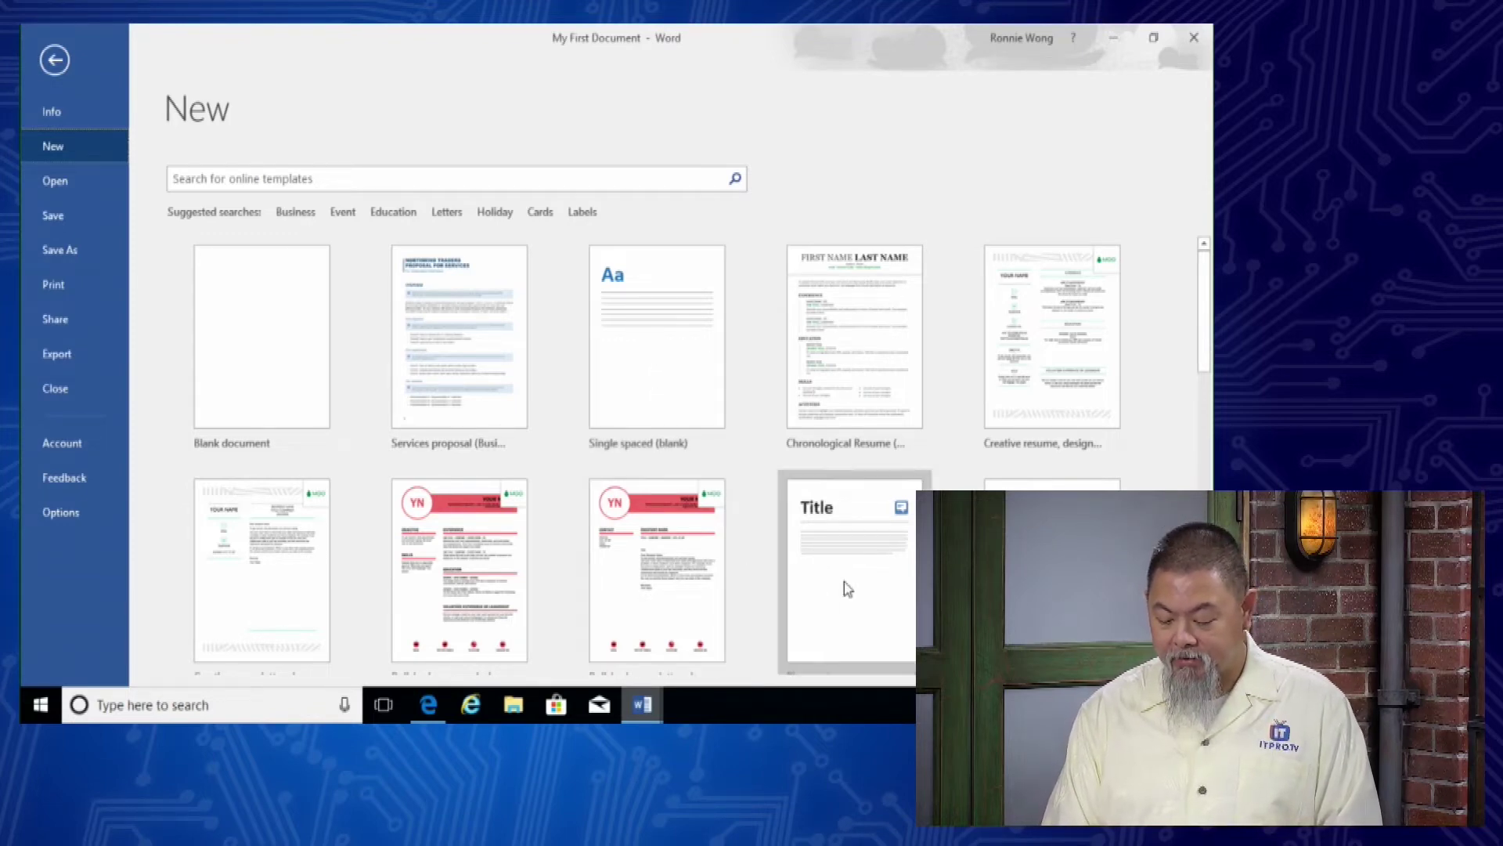
Create a new document from the Blog post template
click(842, 557)
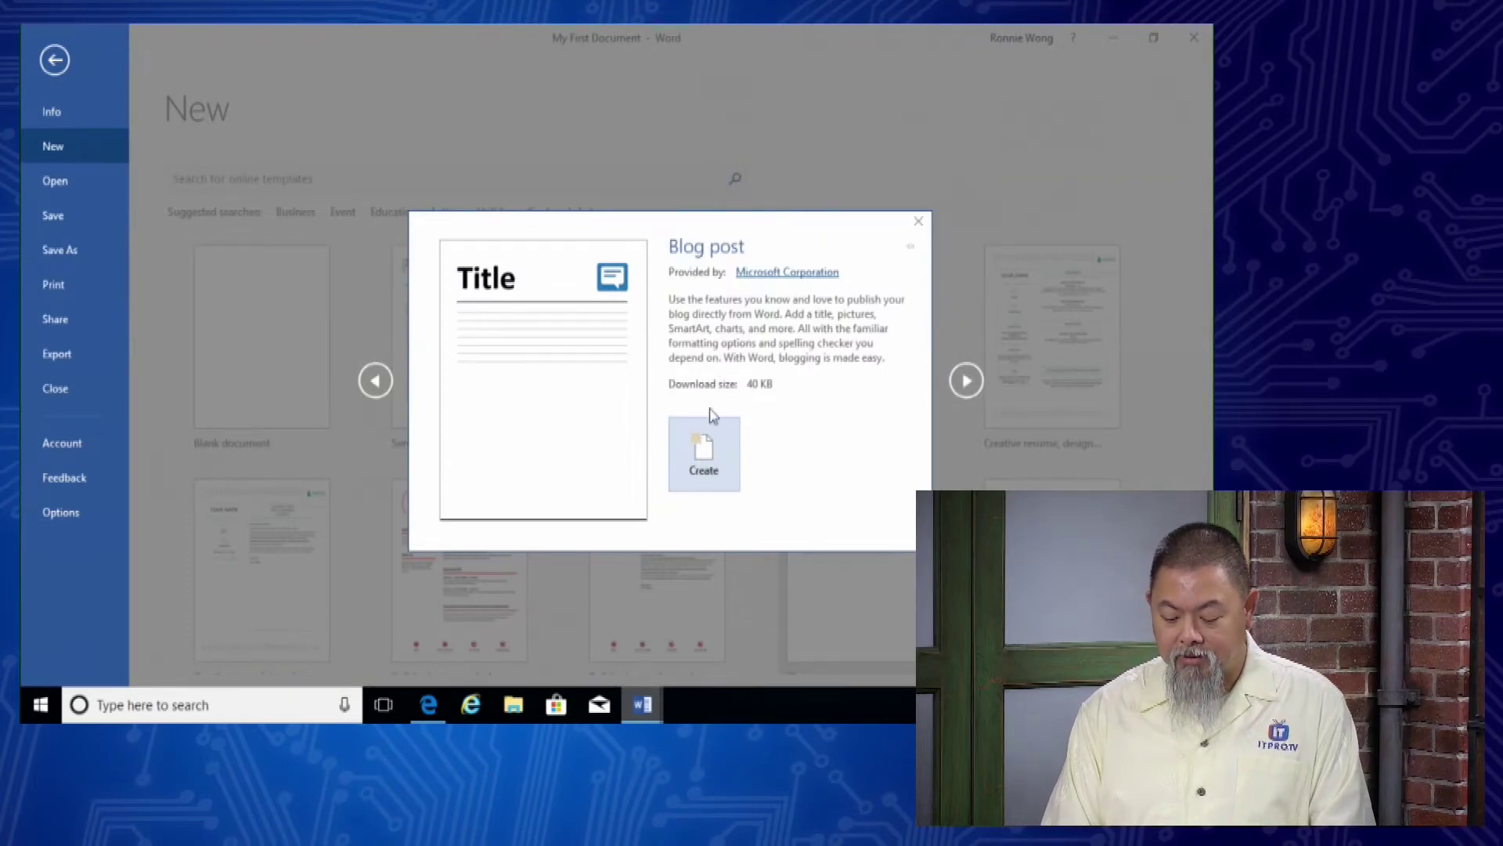
click(706, 463)
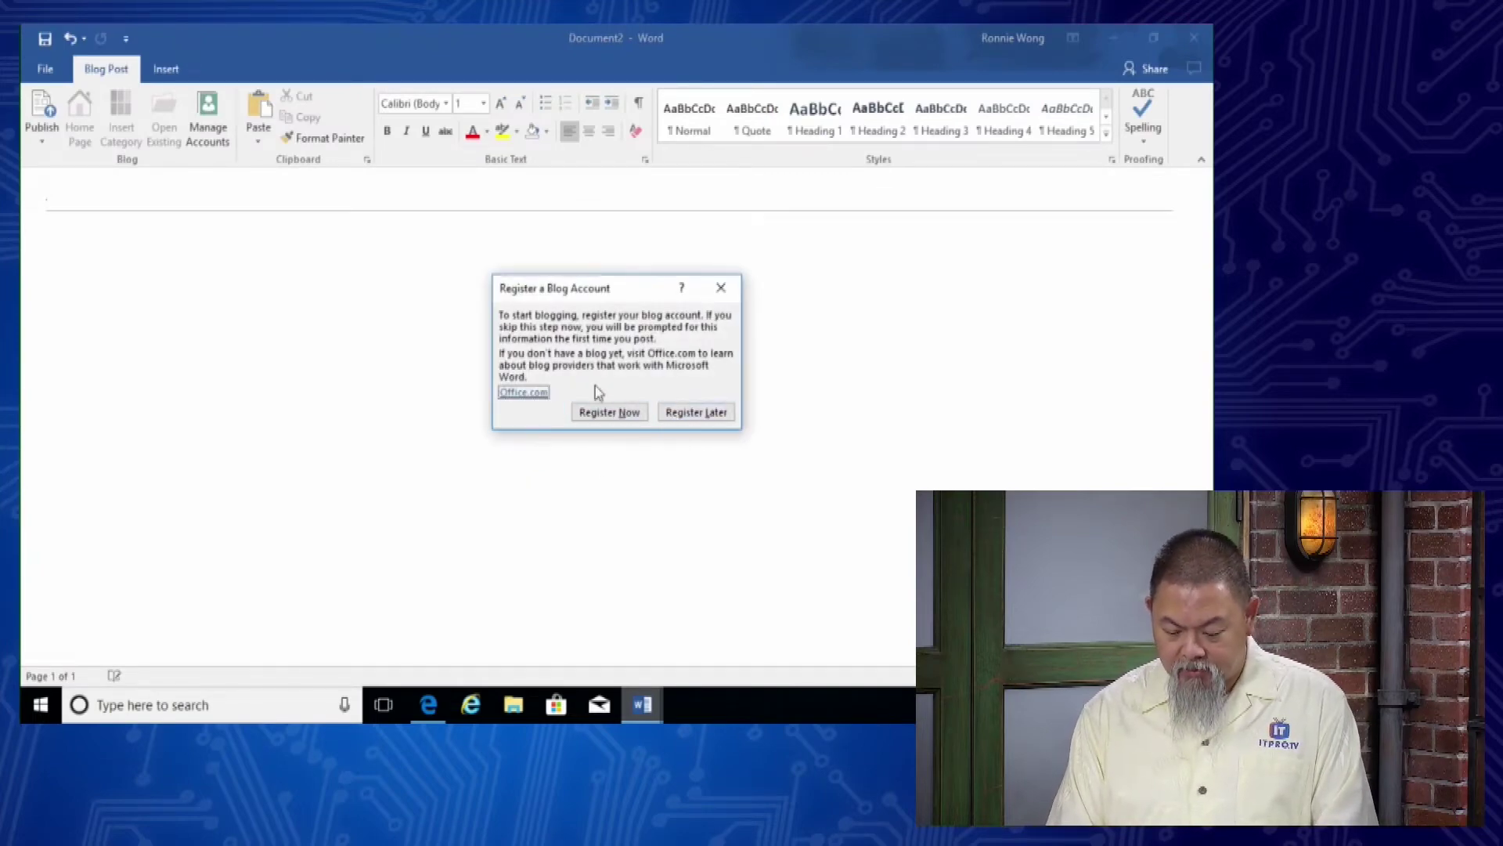
Choose Register Later and title the blog post 'CompTIA IT Fundamentals'
click(670, 415)
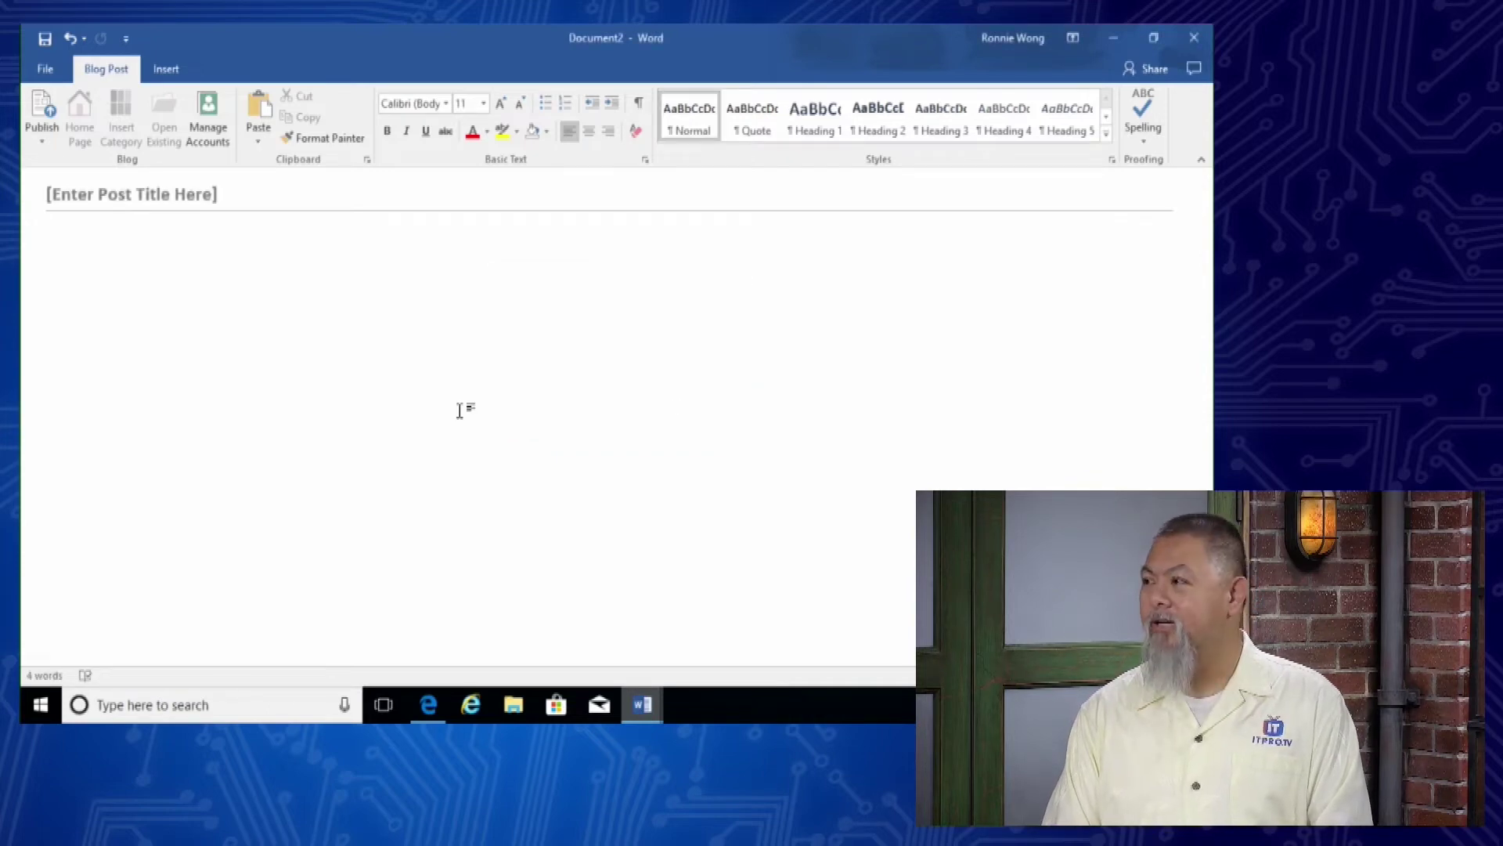
click(232, 196)
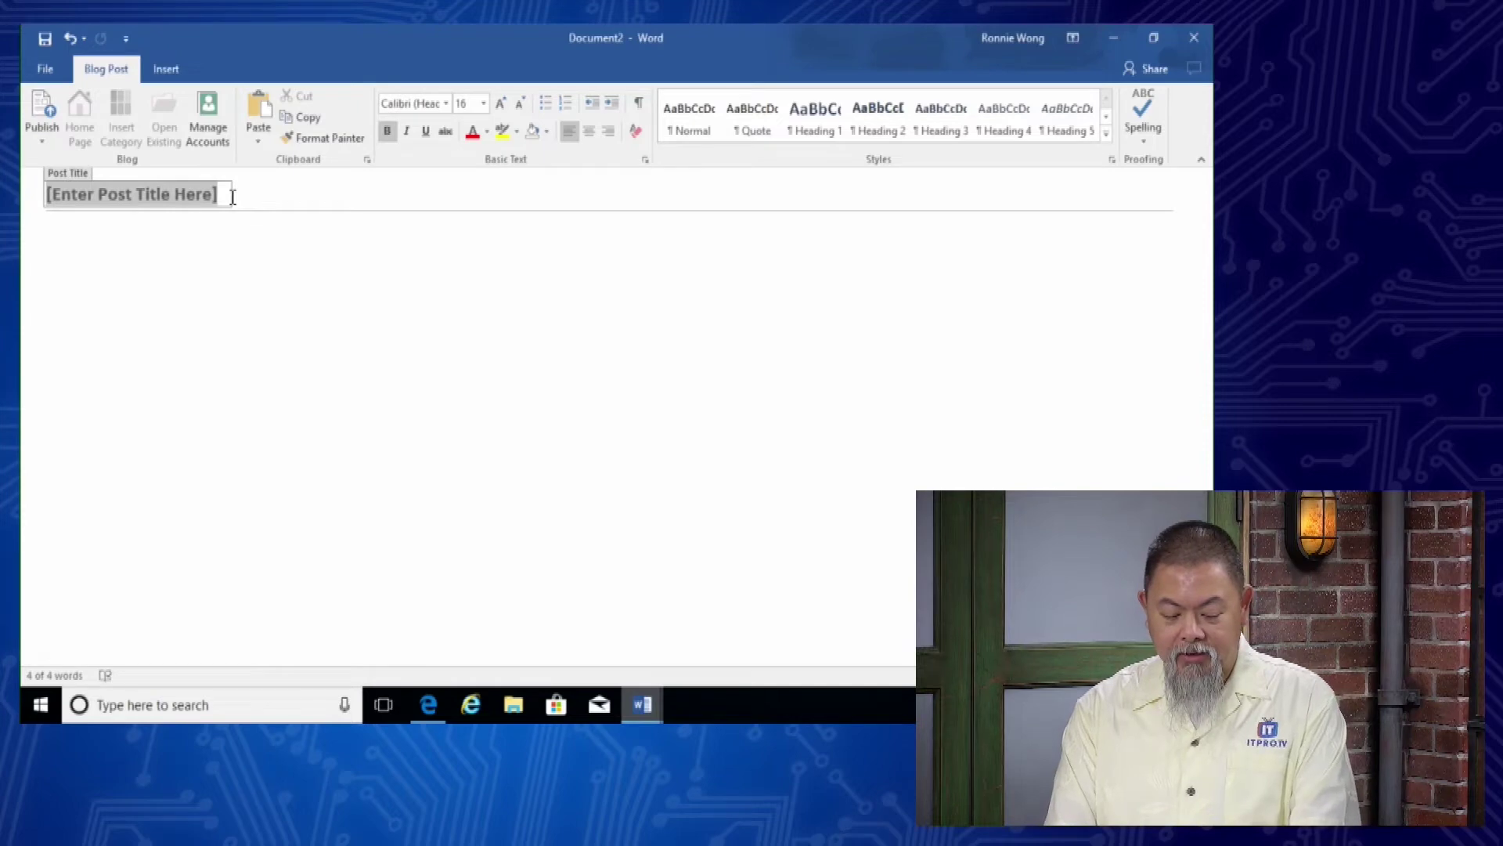
text(CompT)
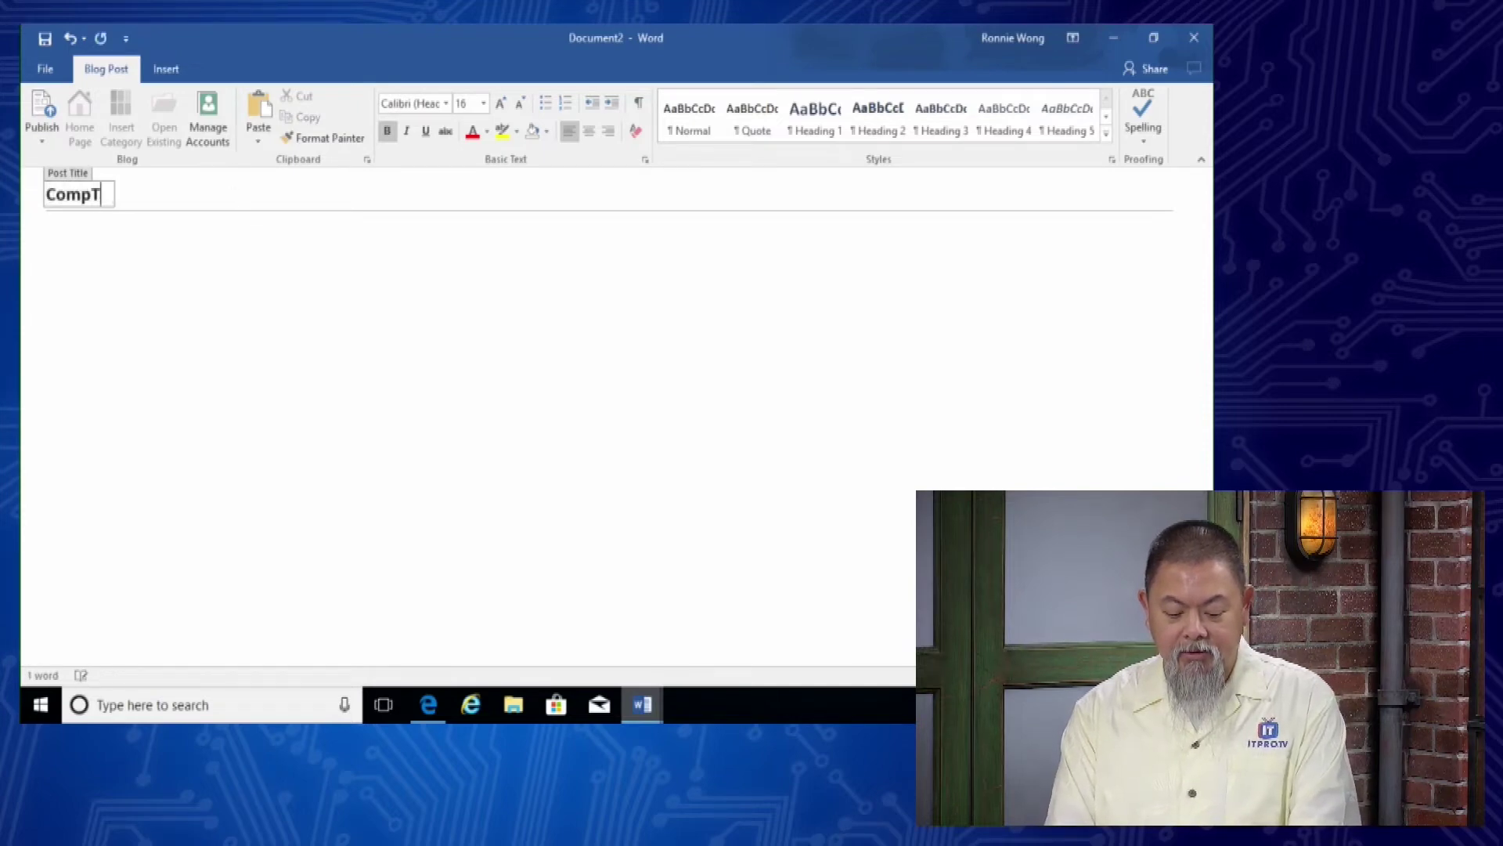
text(IA IT)
key(BackSpace)
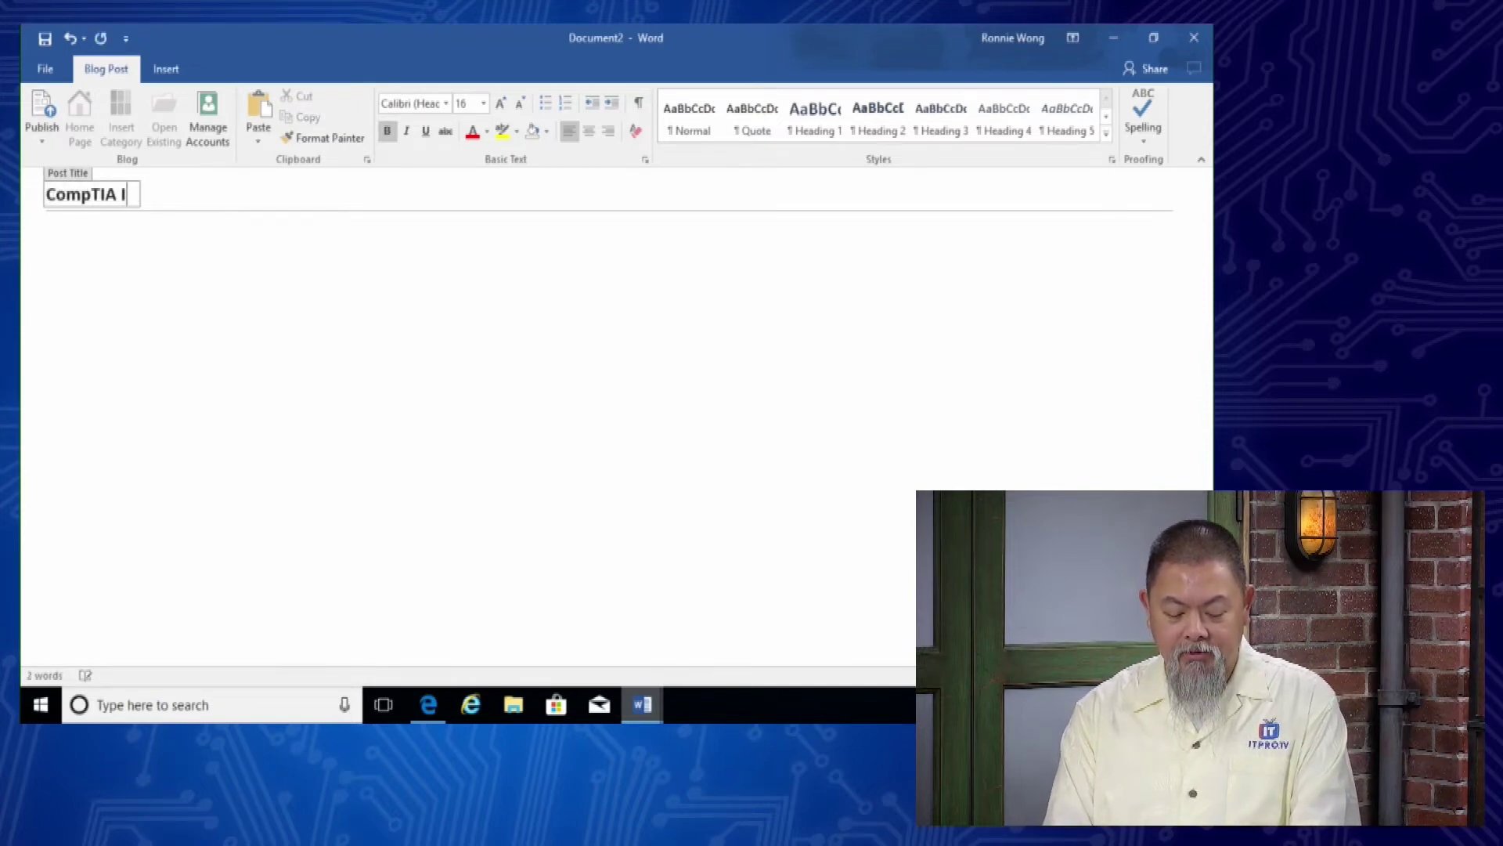
text(T Fundam)
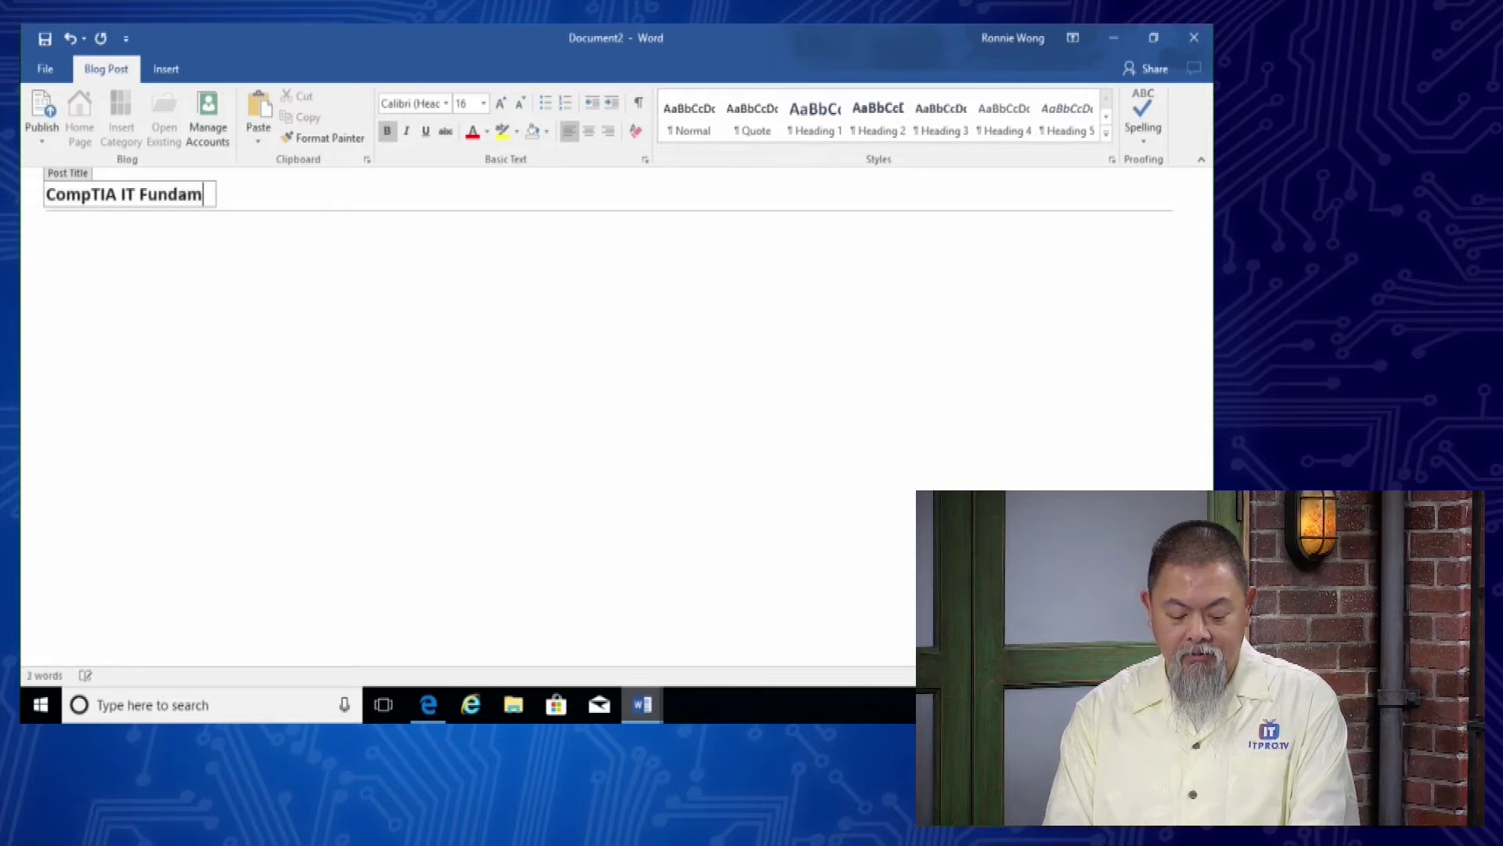
text(entals)
click(322, 290)
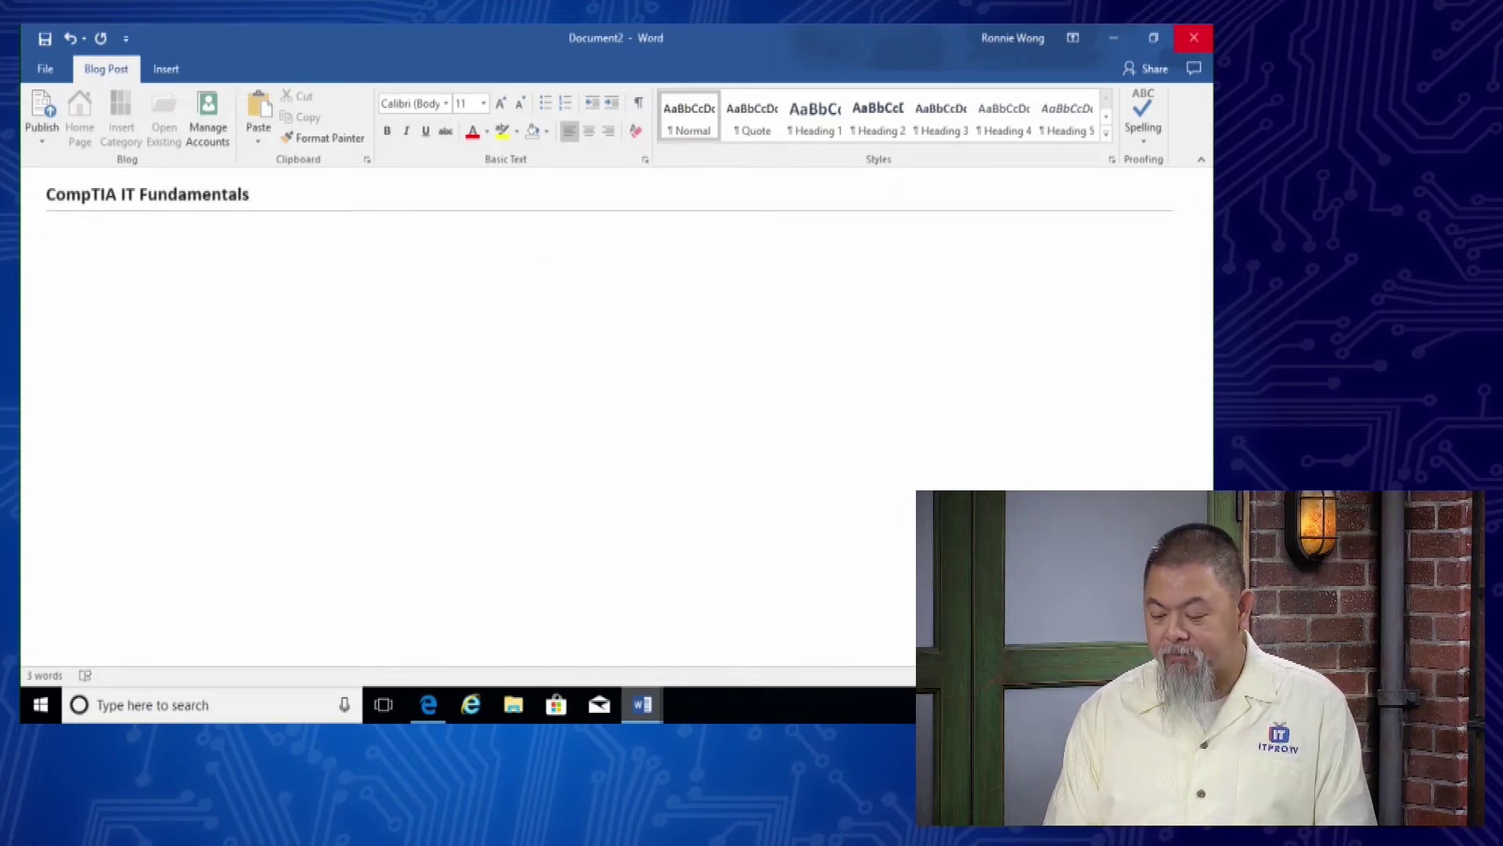
Close the blog post with Don't Save, then close My First Document and Shared_Editing
click(1197, 42)
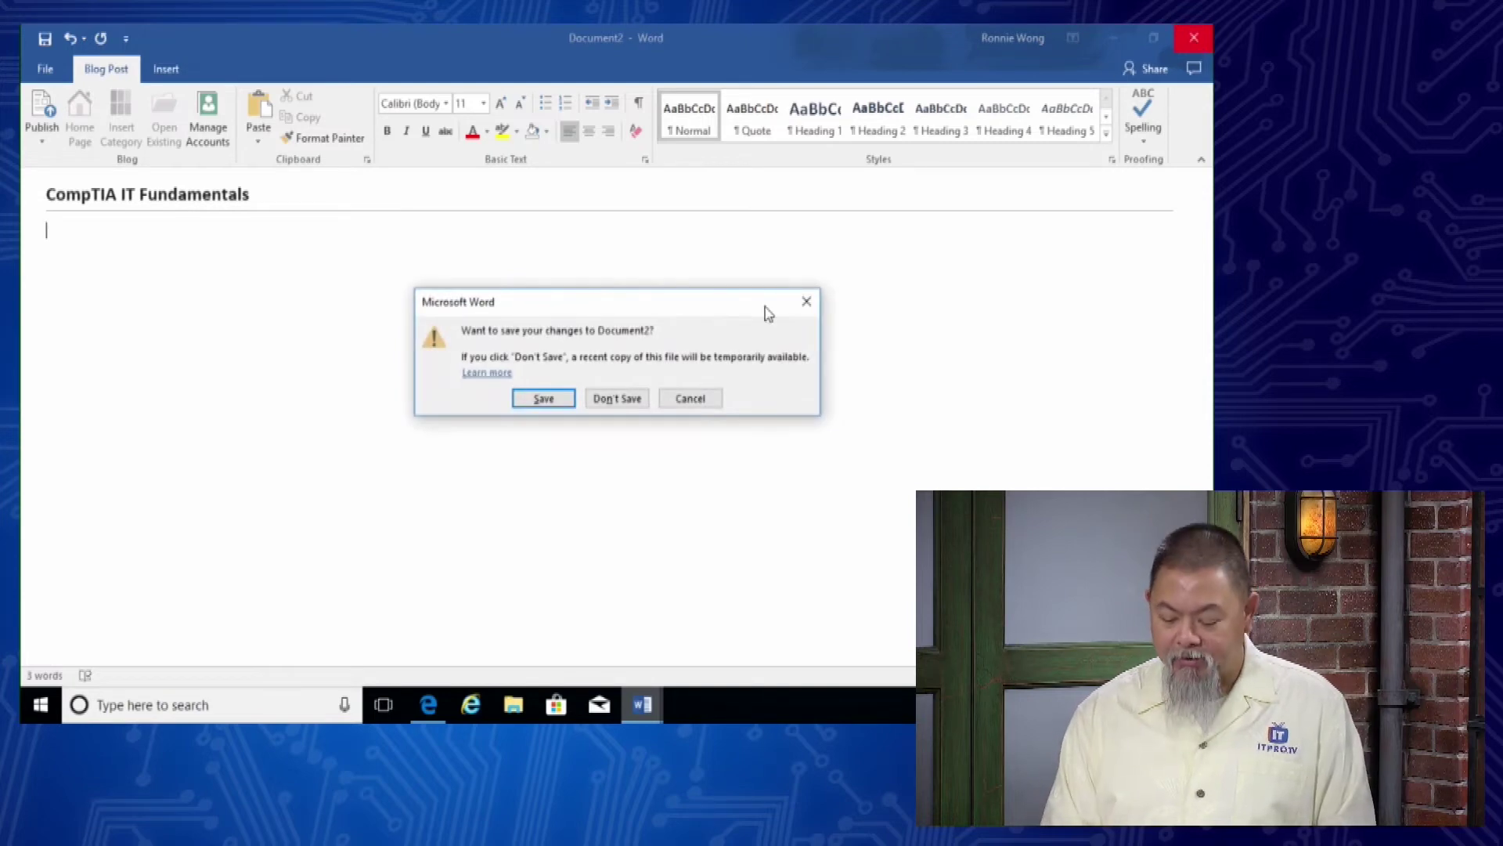
click(625, 402)
click(1193, 37)
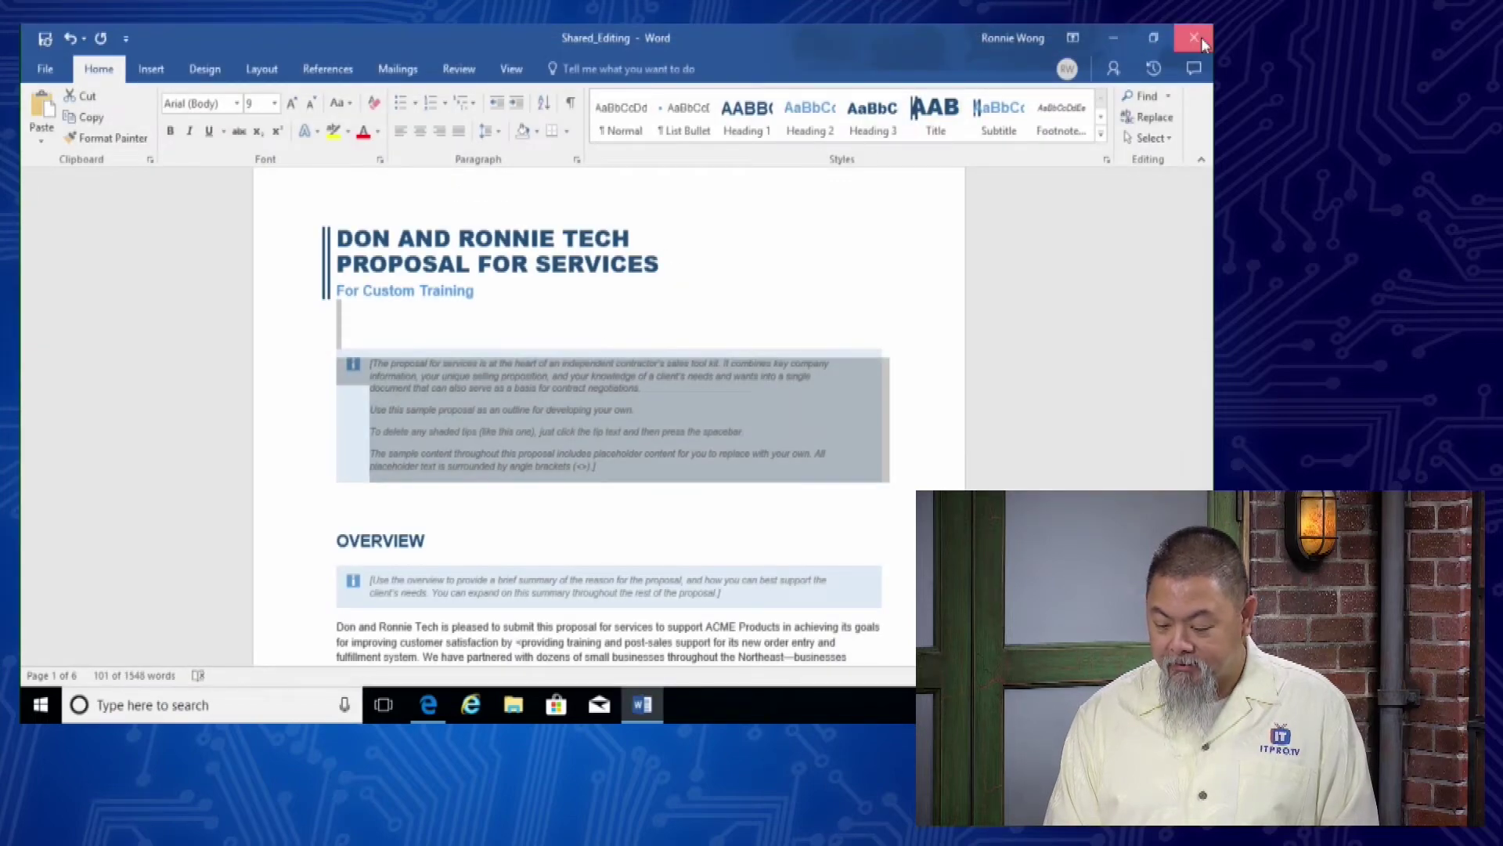
click(1201, 39)
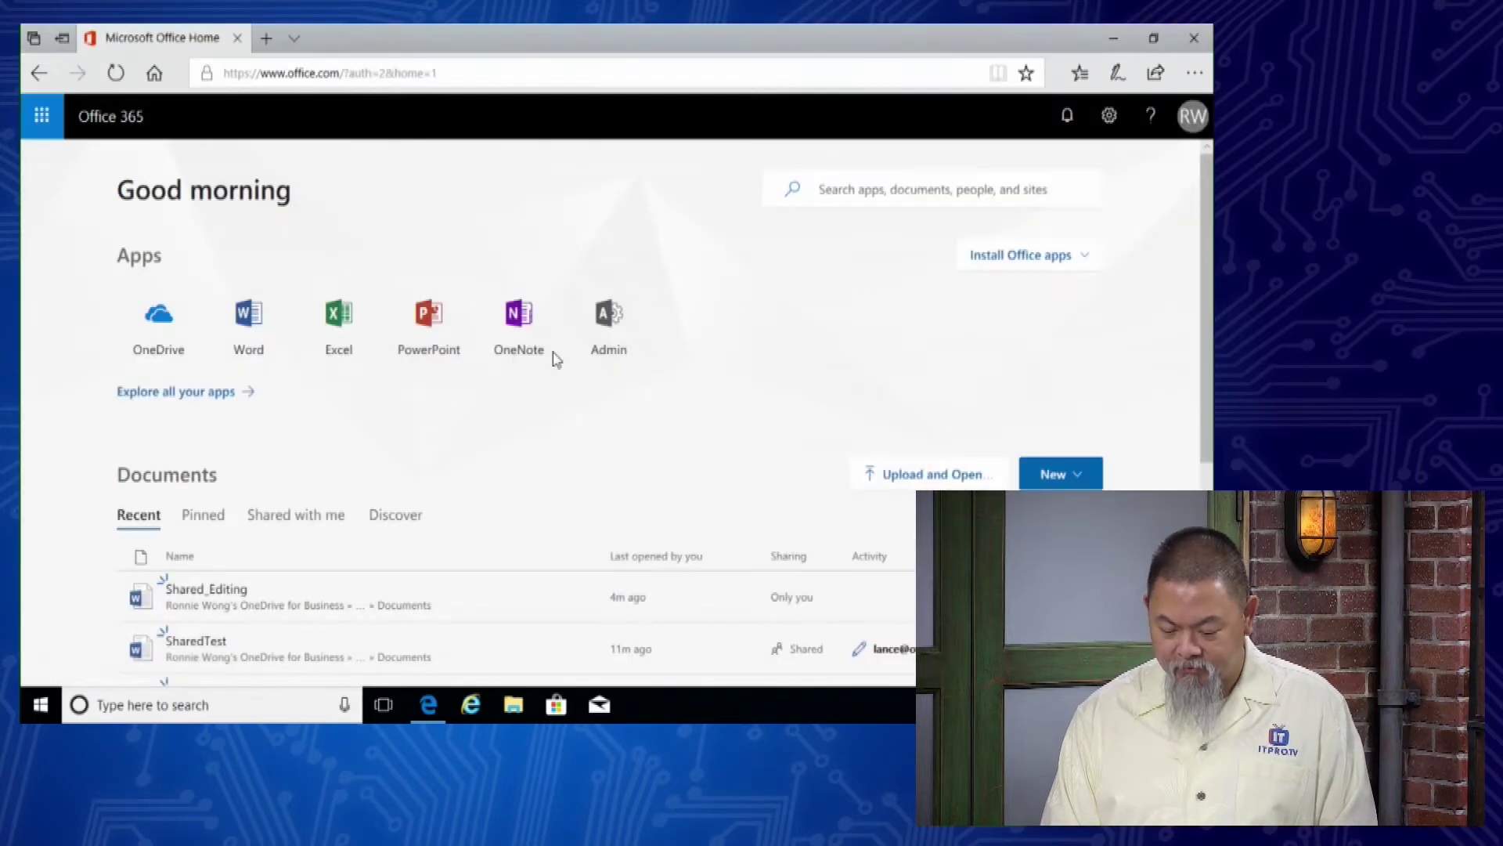
Search the Start menu for 'excel' and launch Excel 2016
click(129, 700)
text(excel)
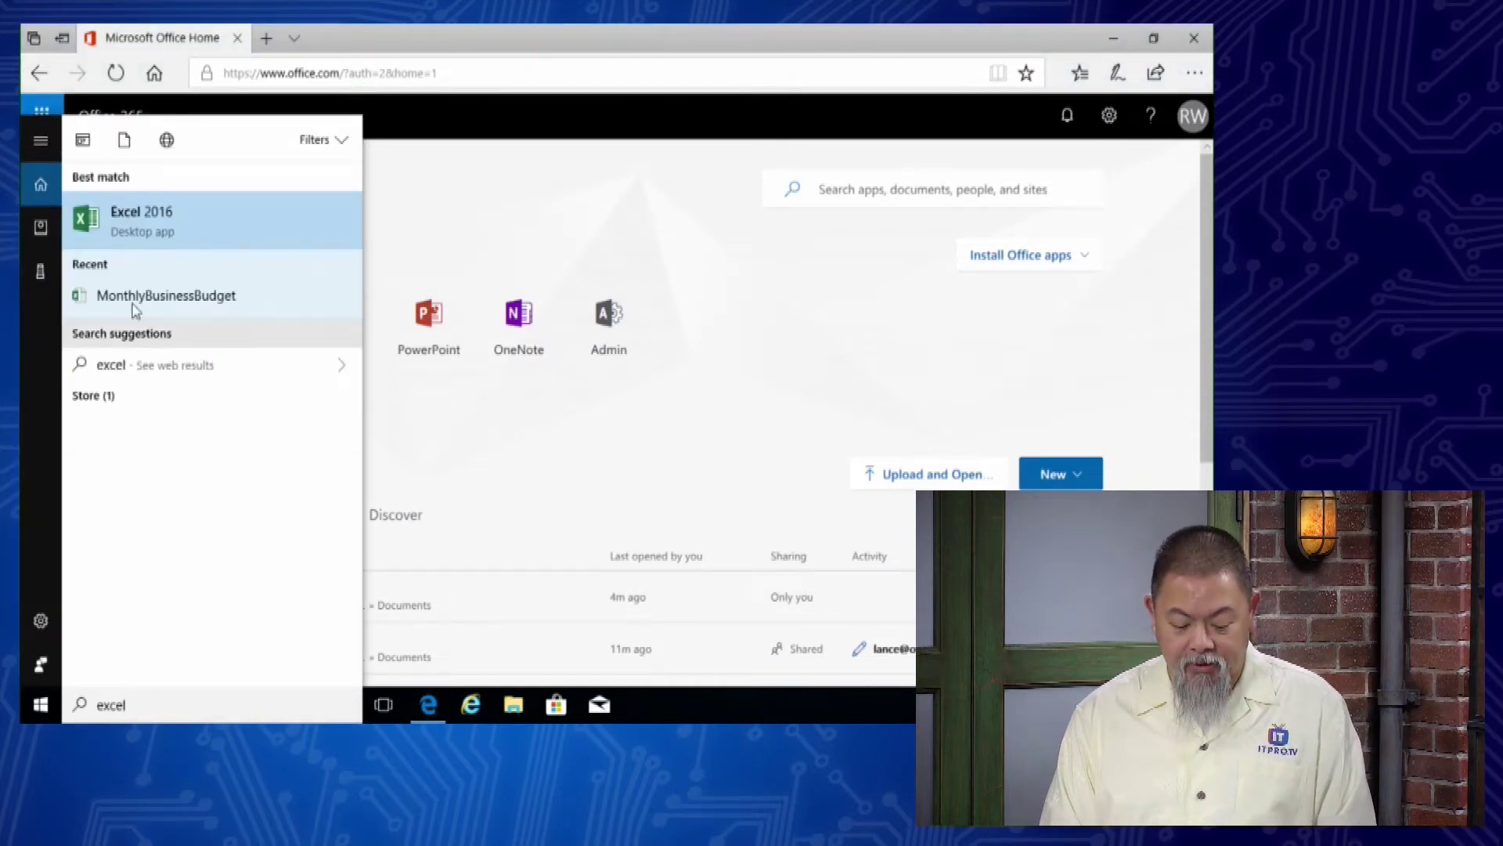
click(146, 228)
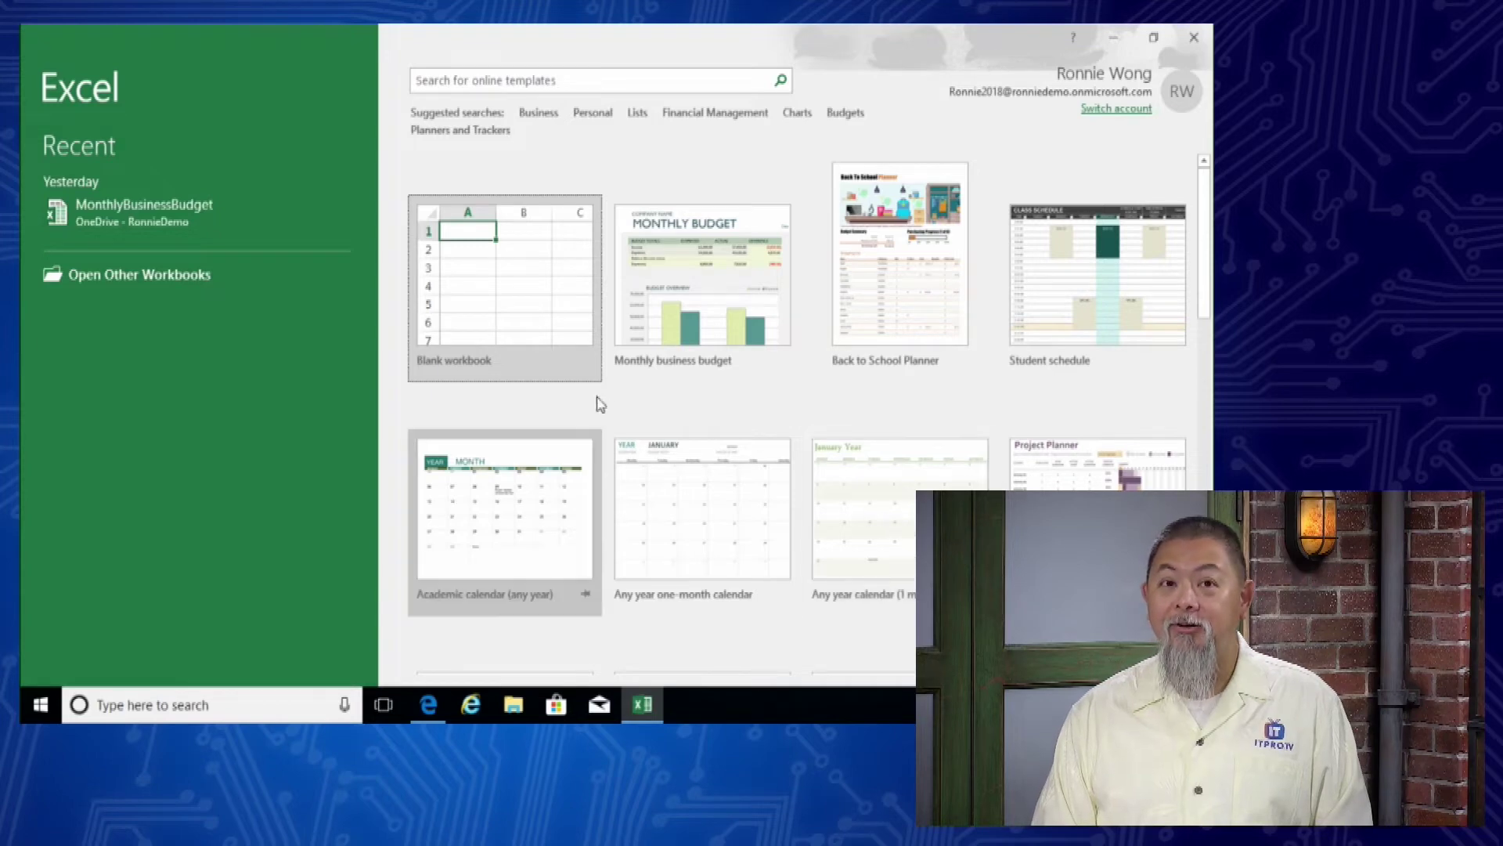
Create a new blank workbook from Excel's start screen
click(494, 281)
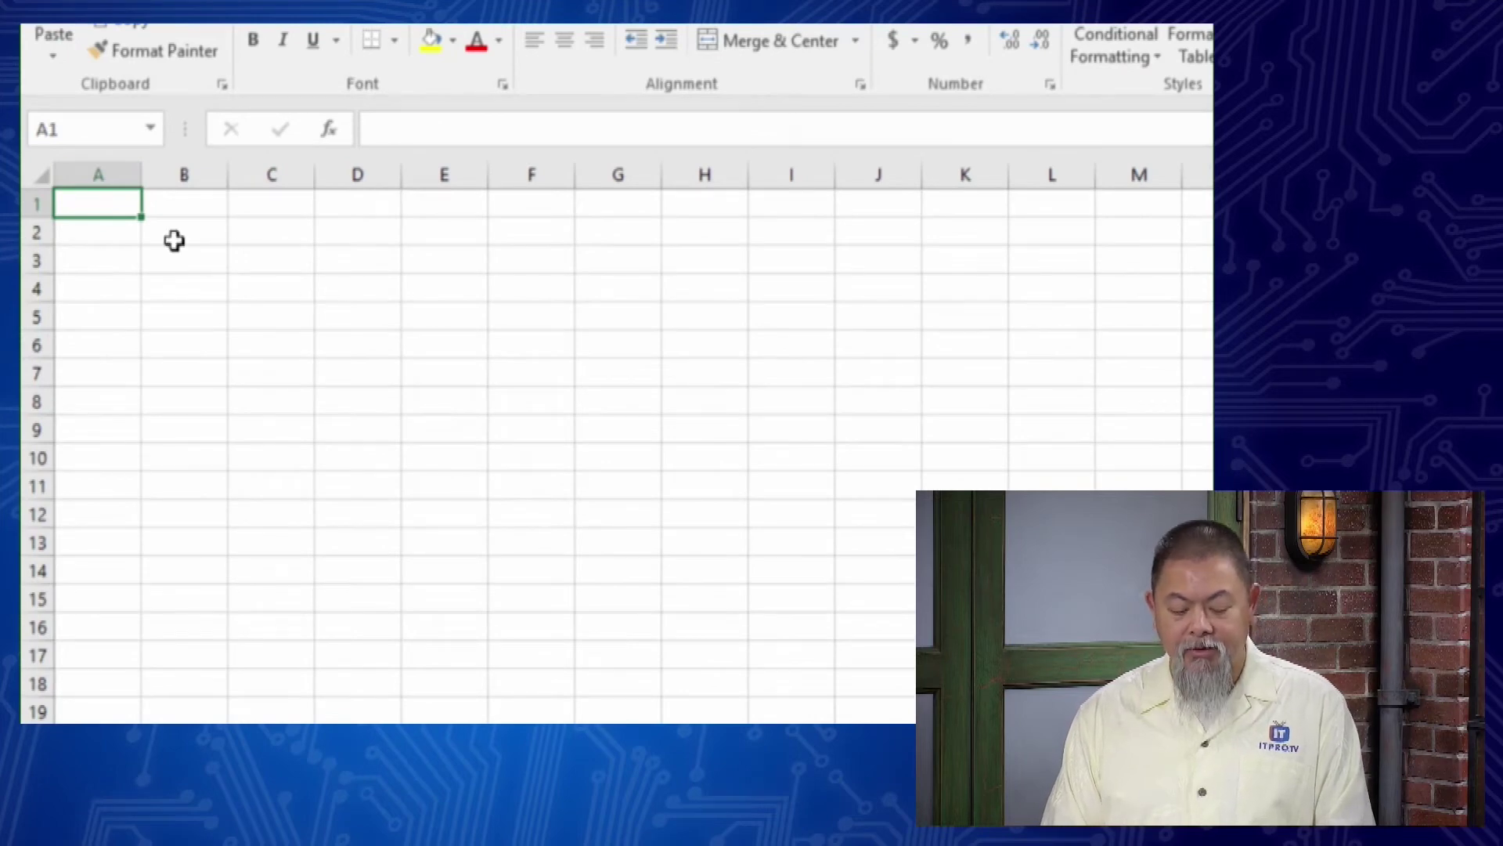
Enter the formula =A1+B1 in cell C1
click(183, 200)
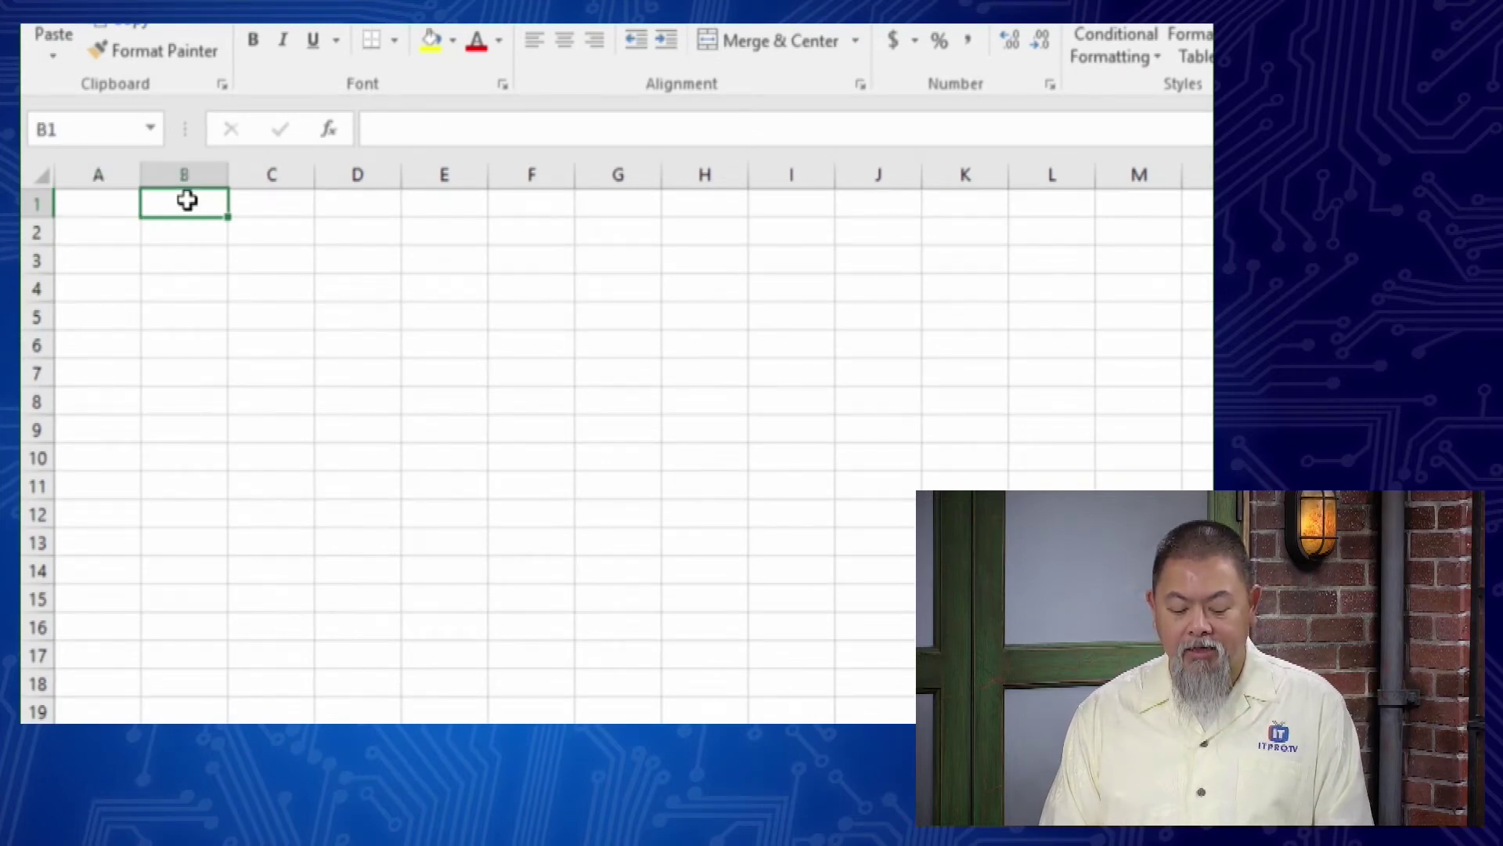
click(295, 205)
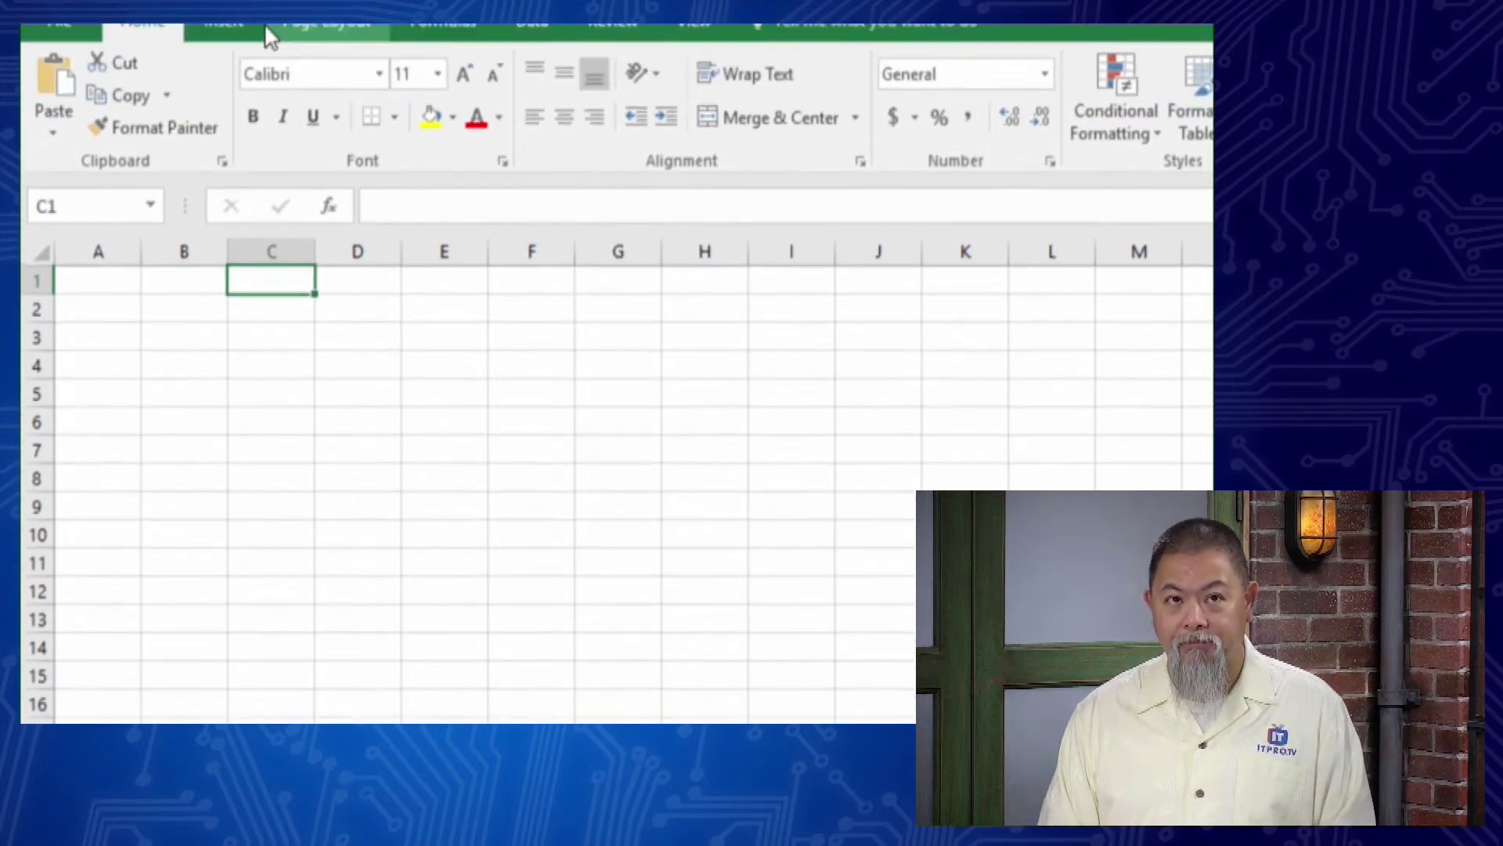
double_click(294, 291)
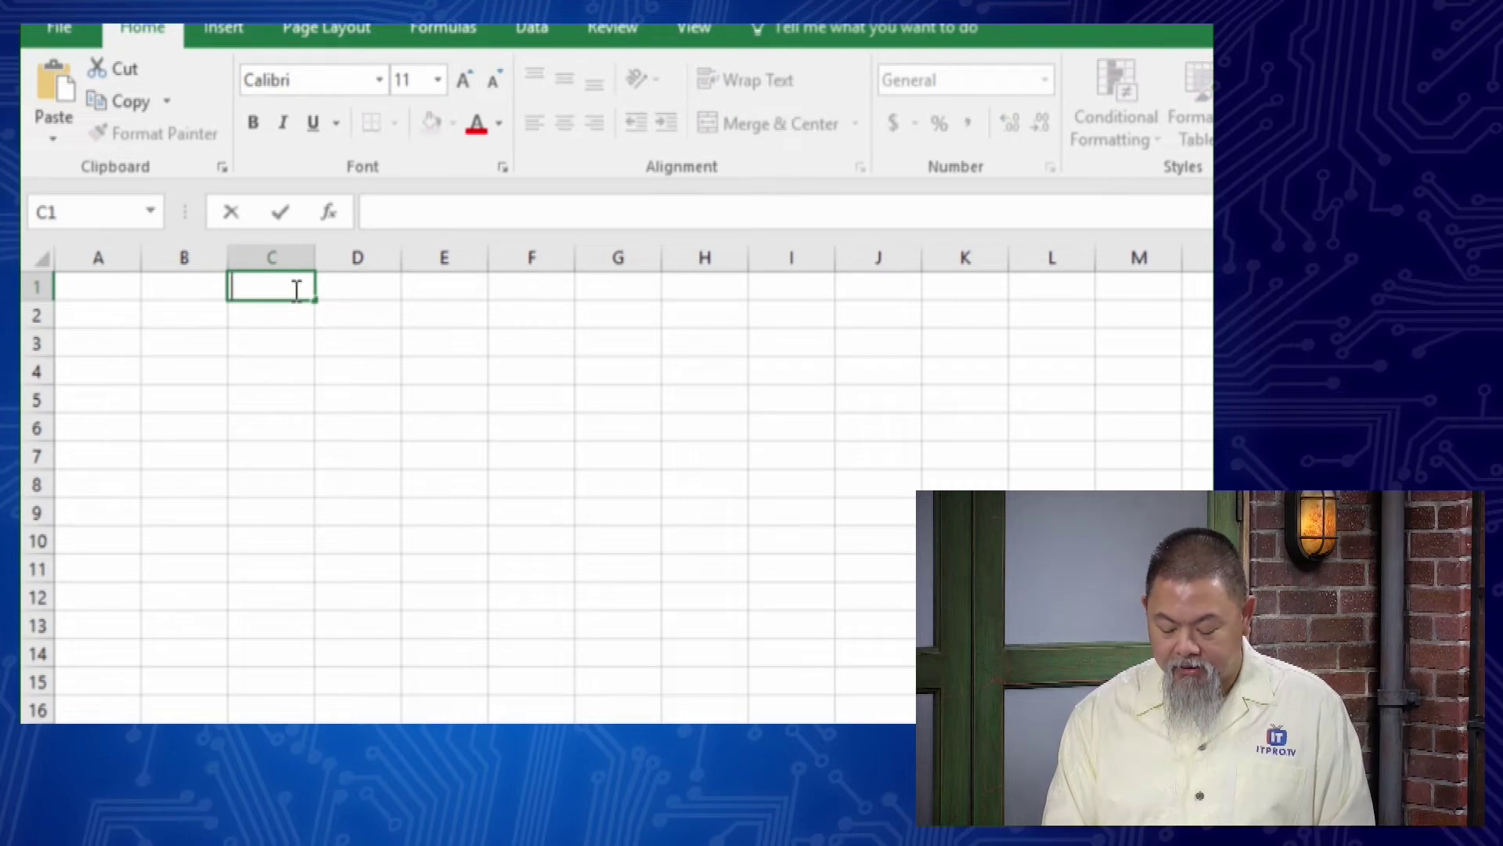
text(=)
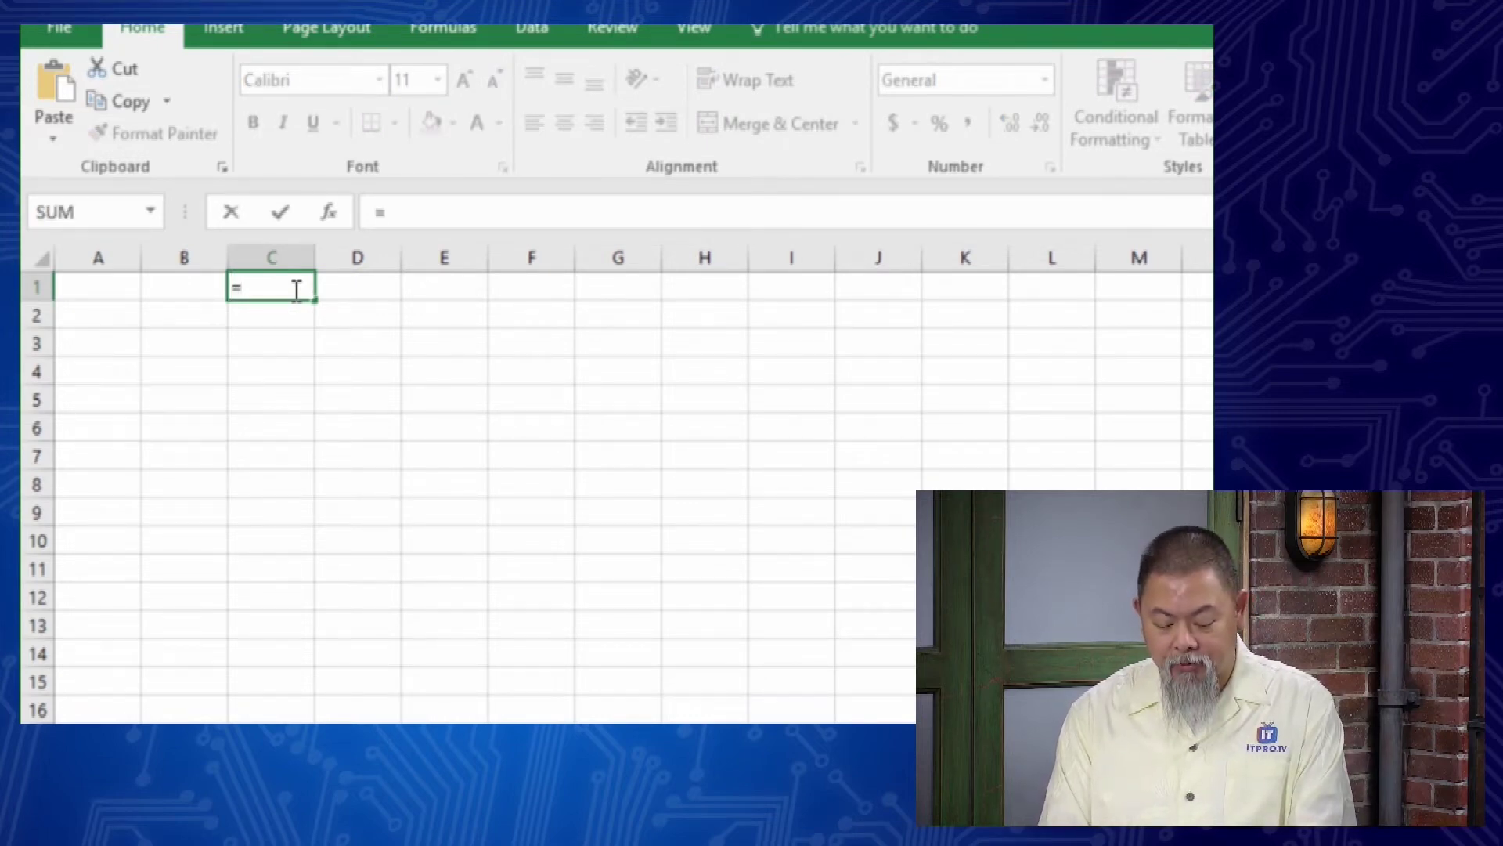
text(A1)
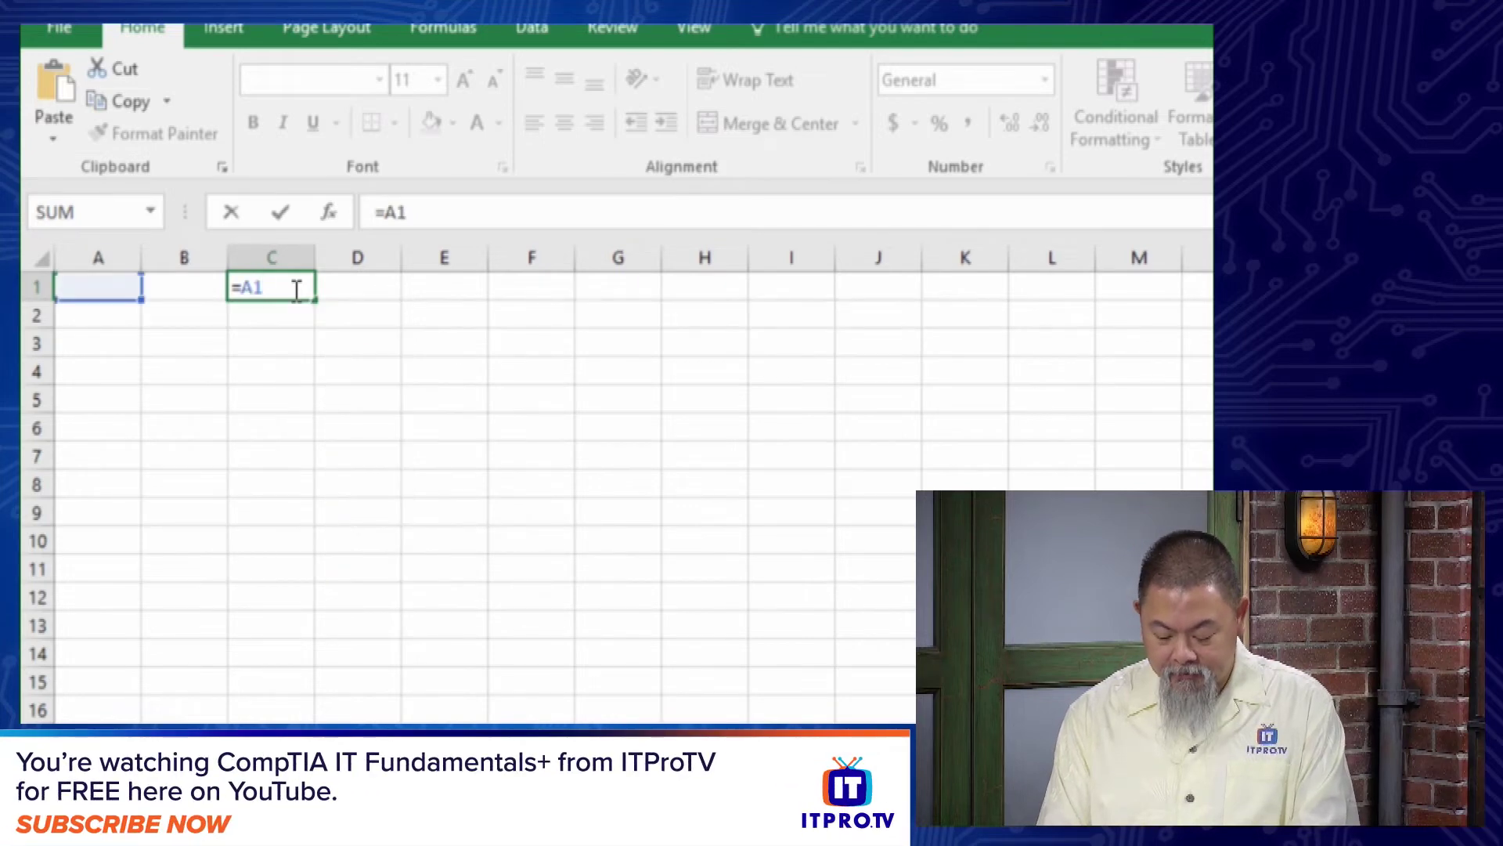
text(+B1)
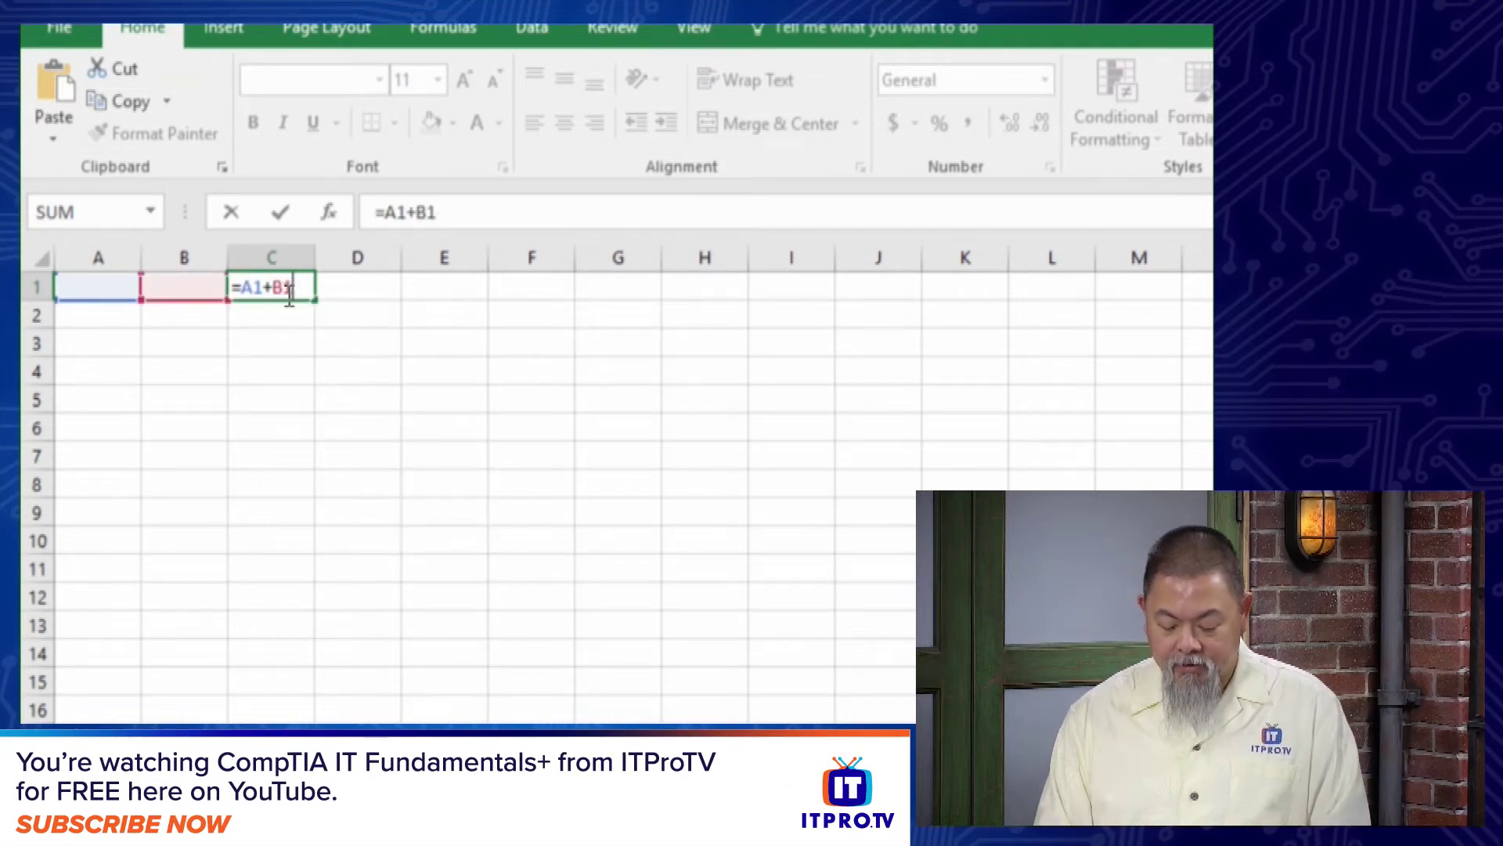
key(Return)
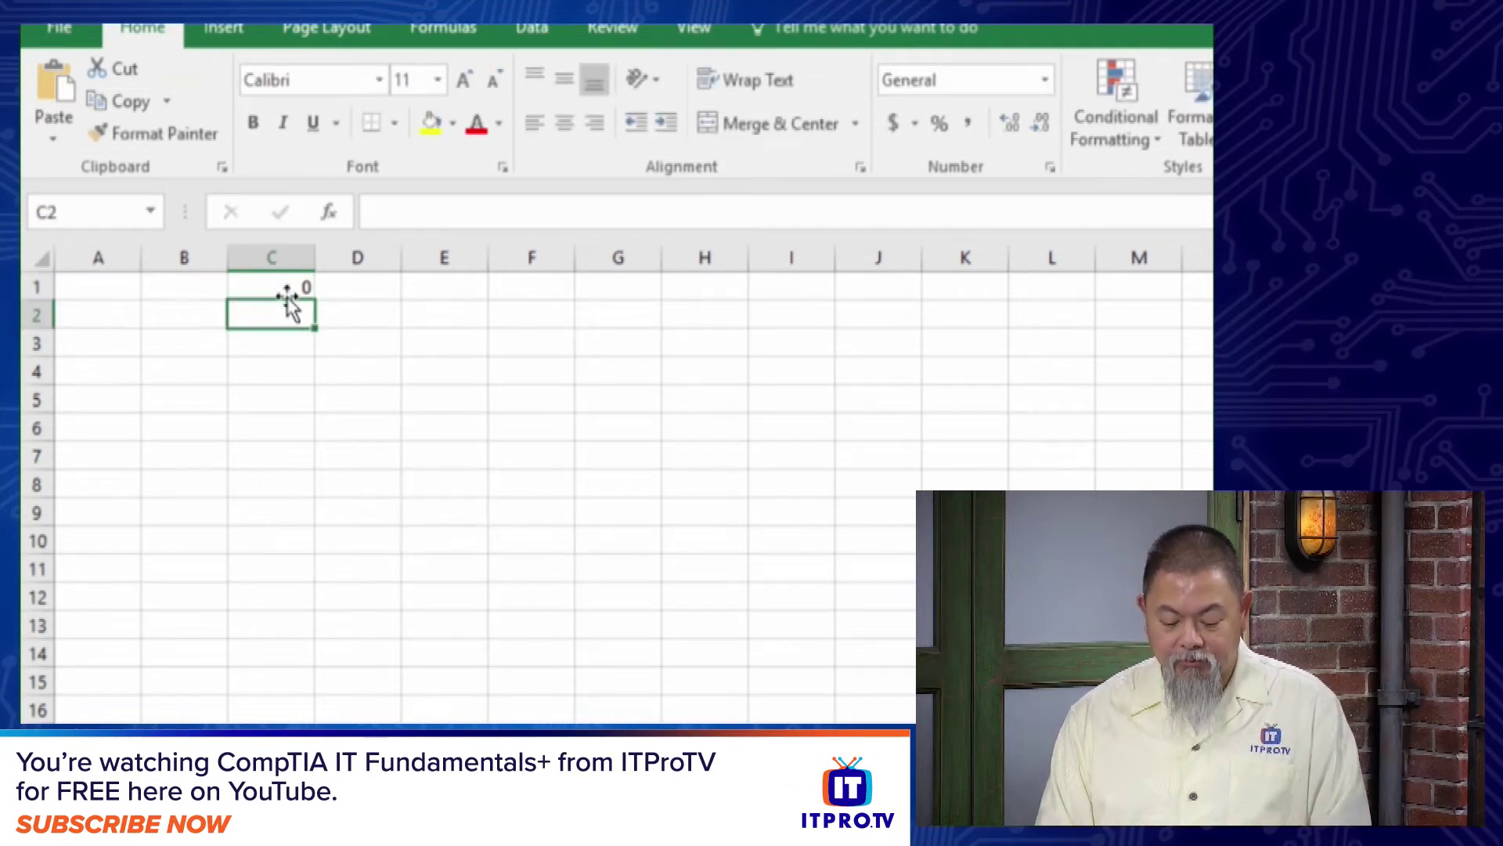
Enter 3500 in A1 and 500 in B1
click(101, 288)
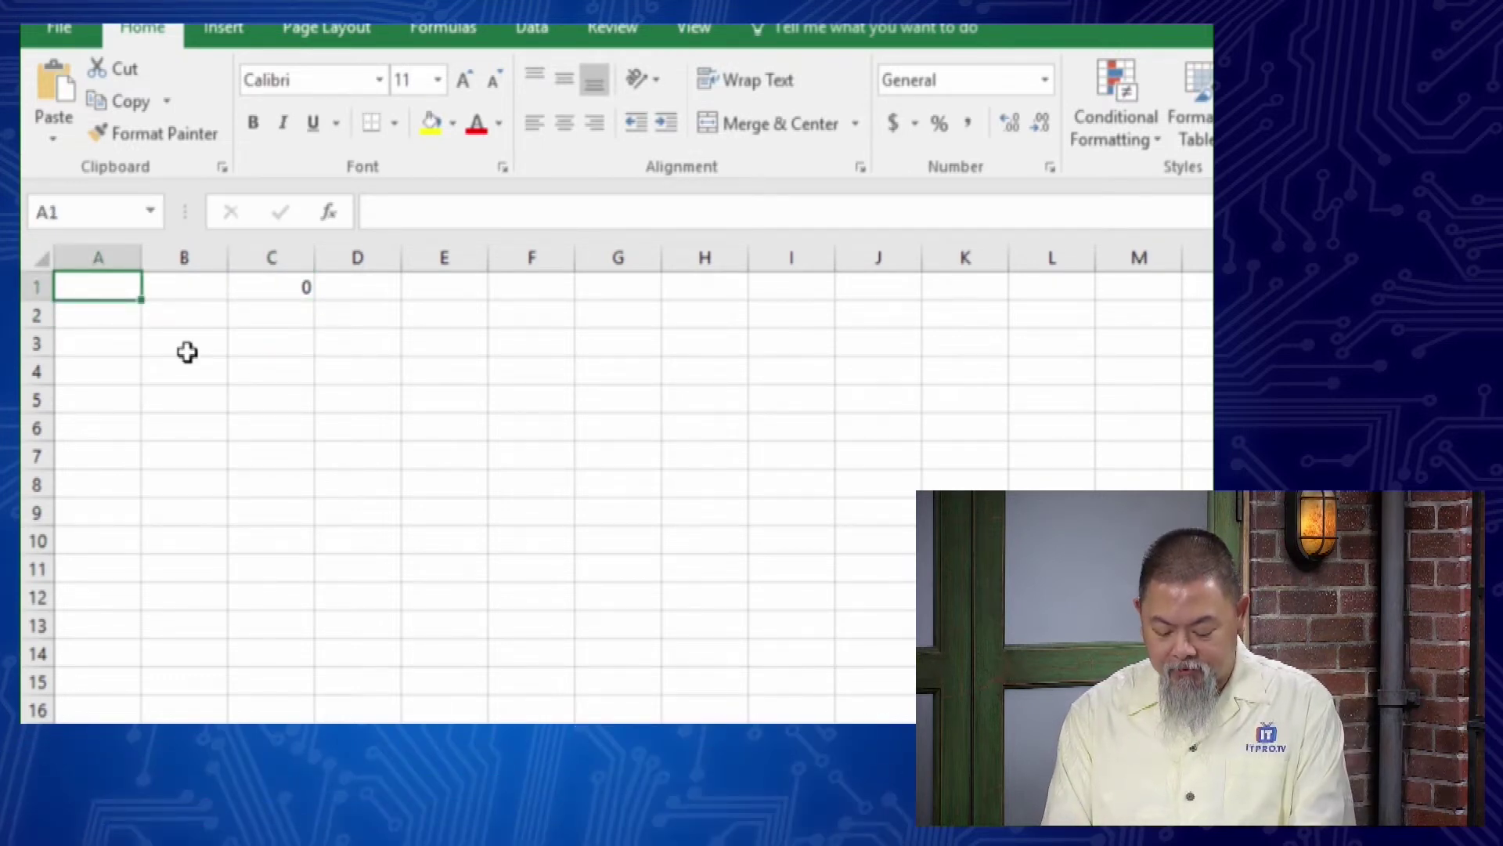
text(3506)
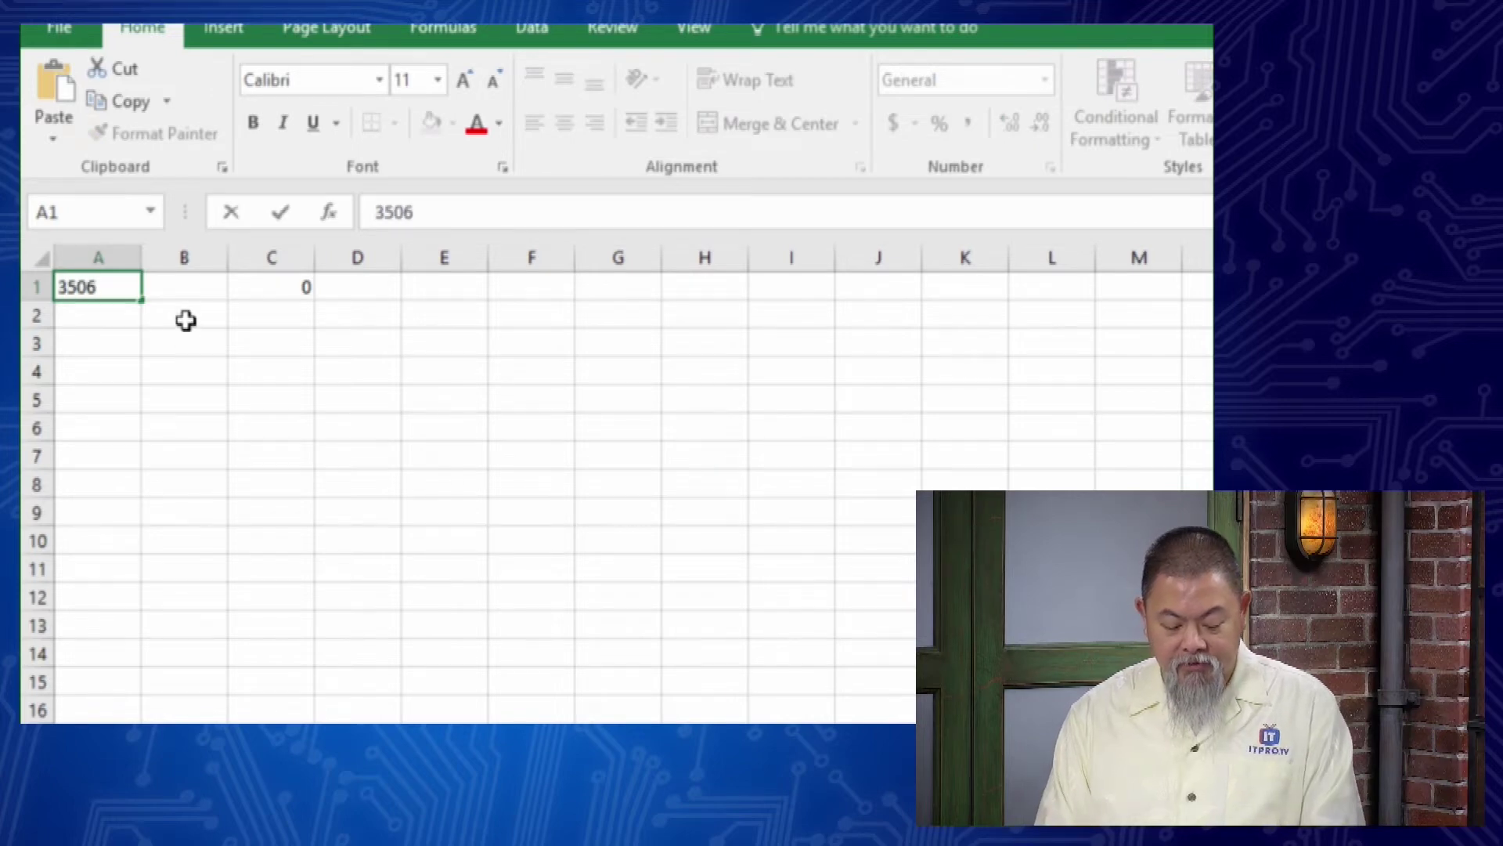
key(BackSpace)
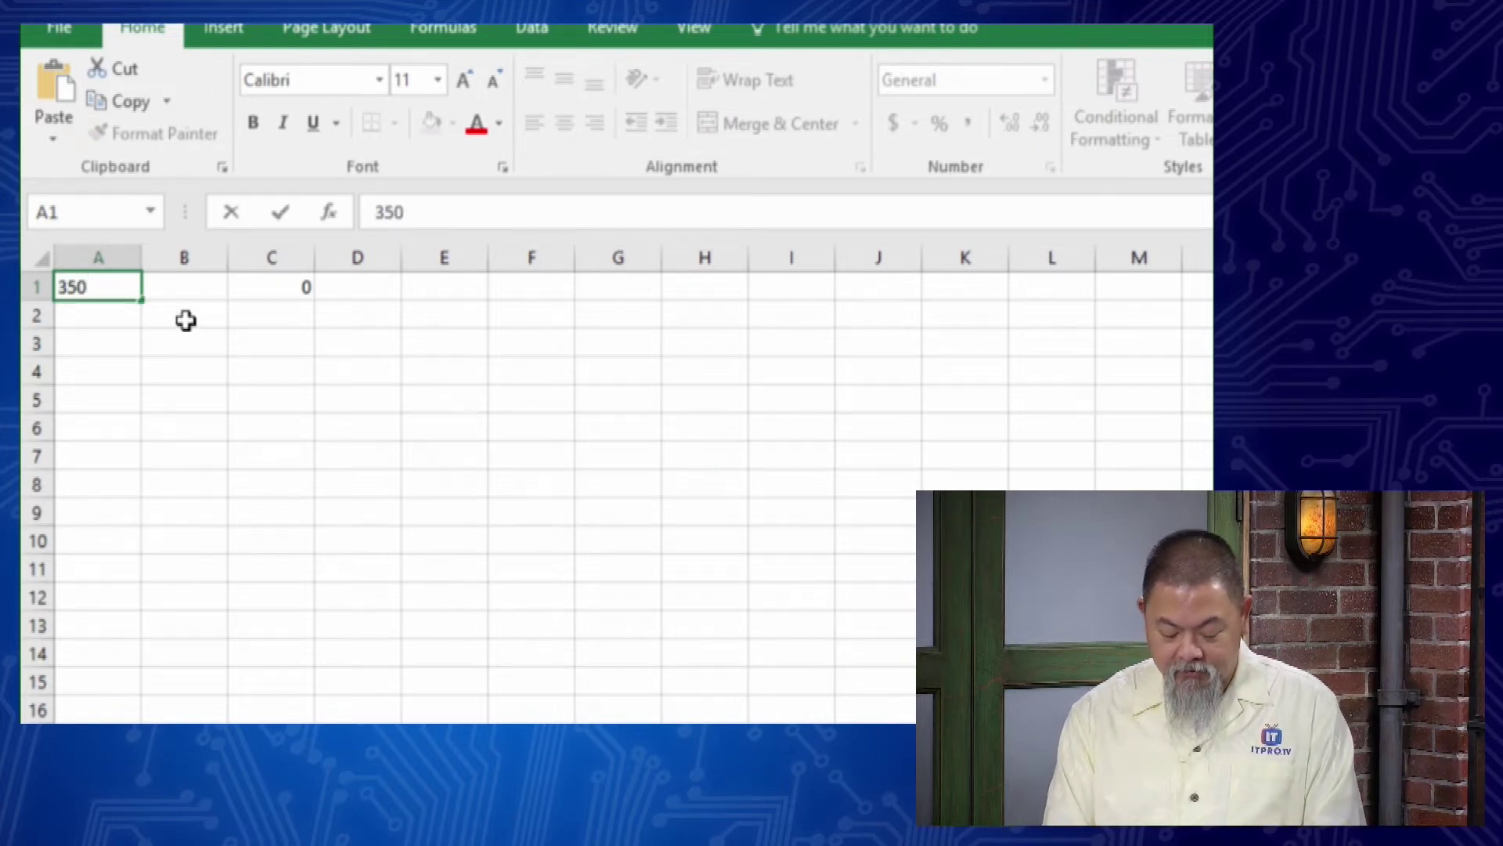
text(0)
click(184, 285)
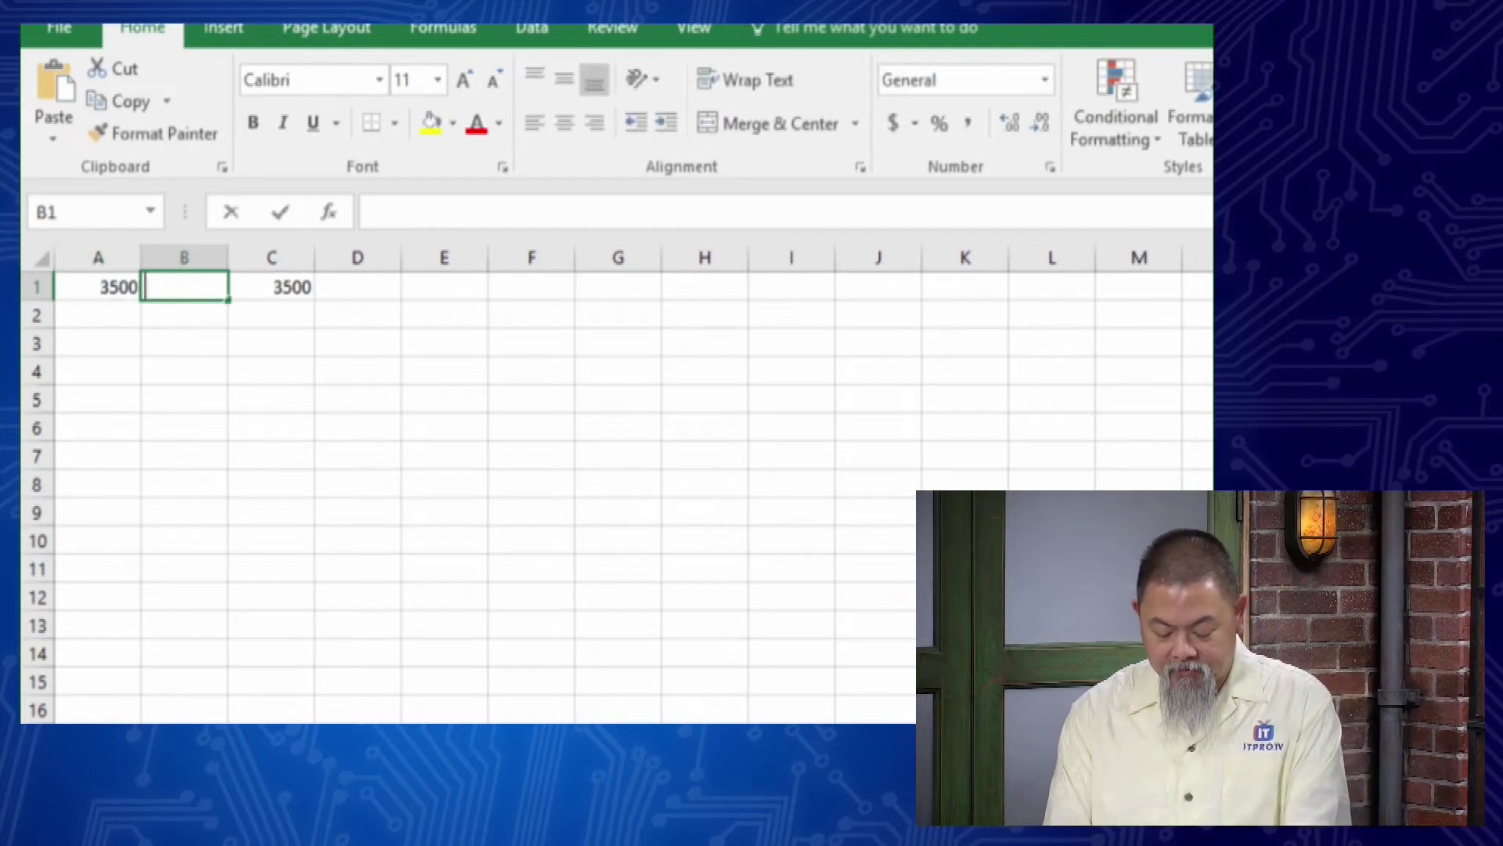
text(500)
key(Return)
Clear the stray backslash entered into cell B2
text(\)
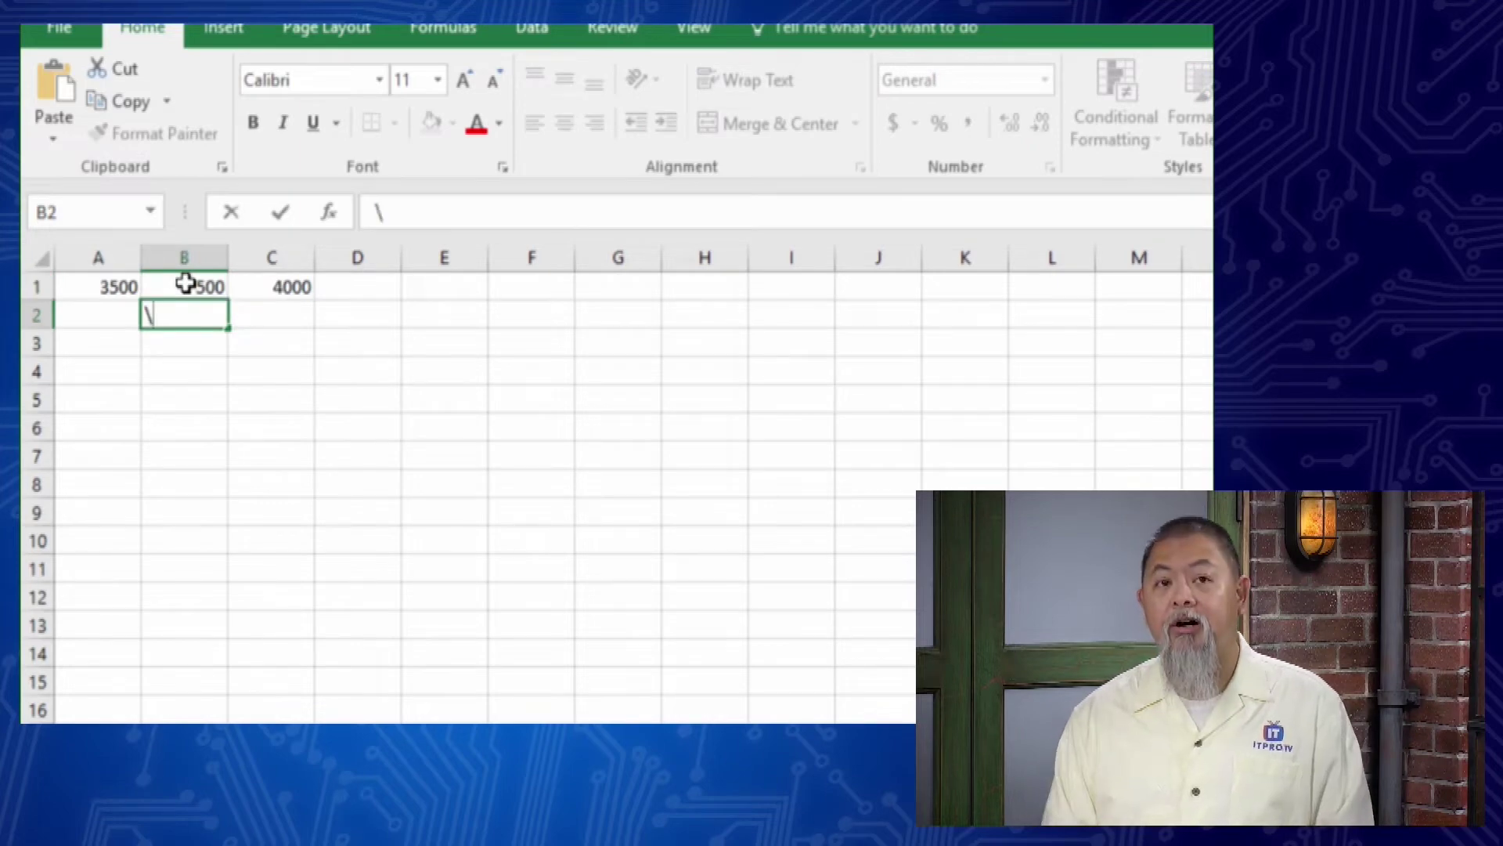
click(278, 289)
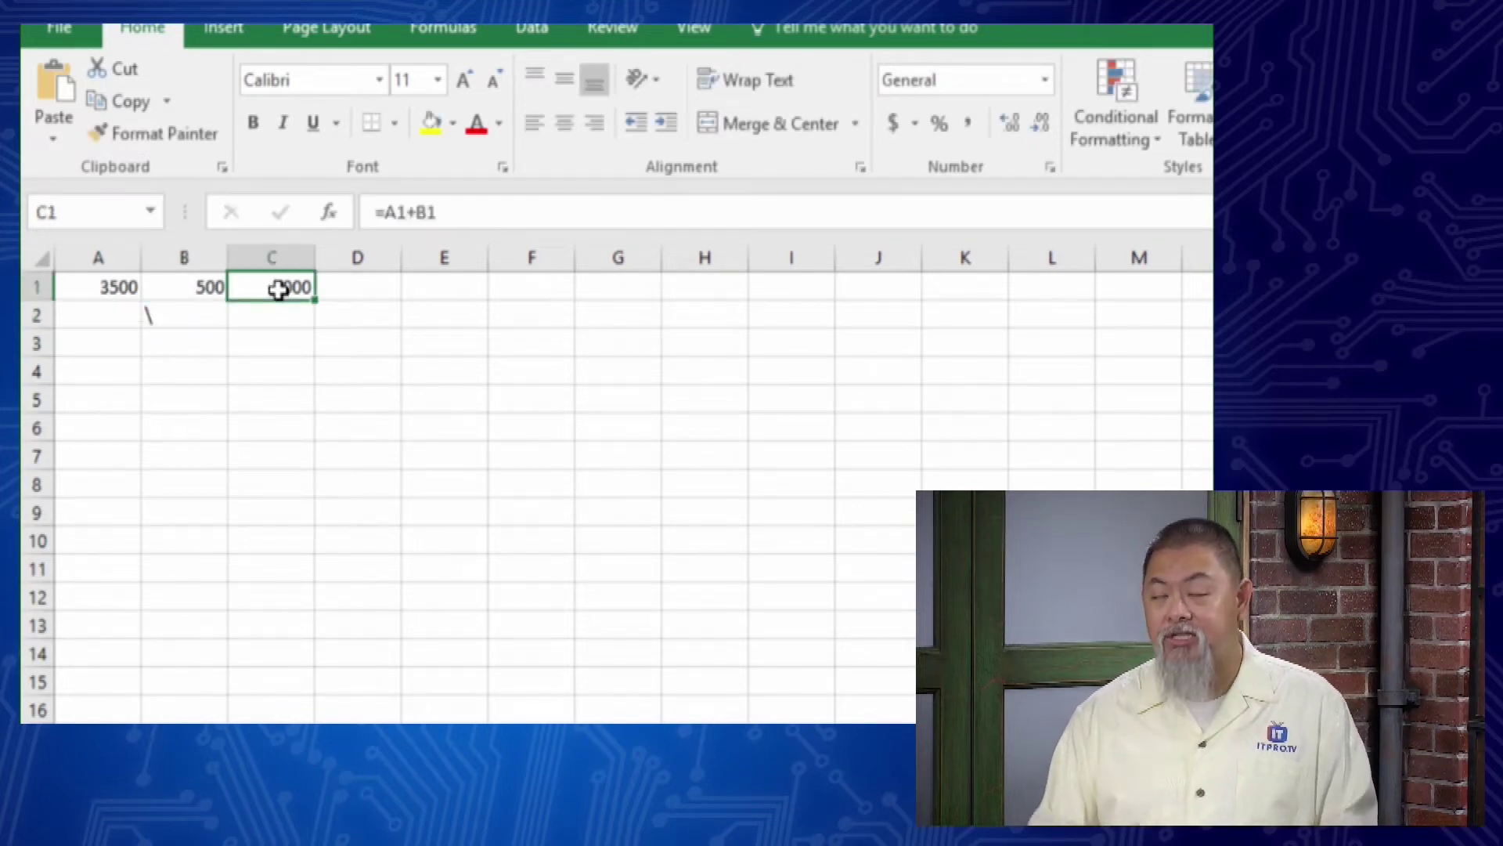
click(158, 332)
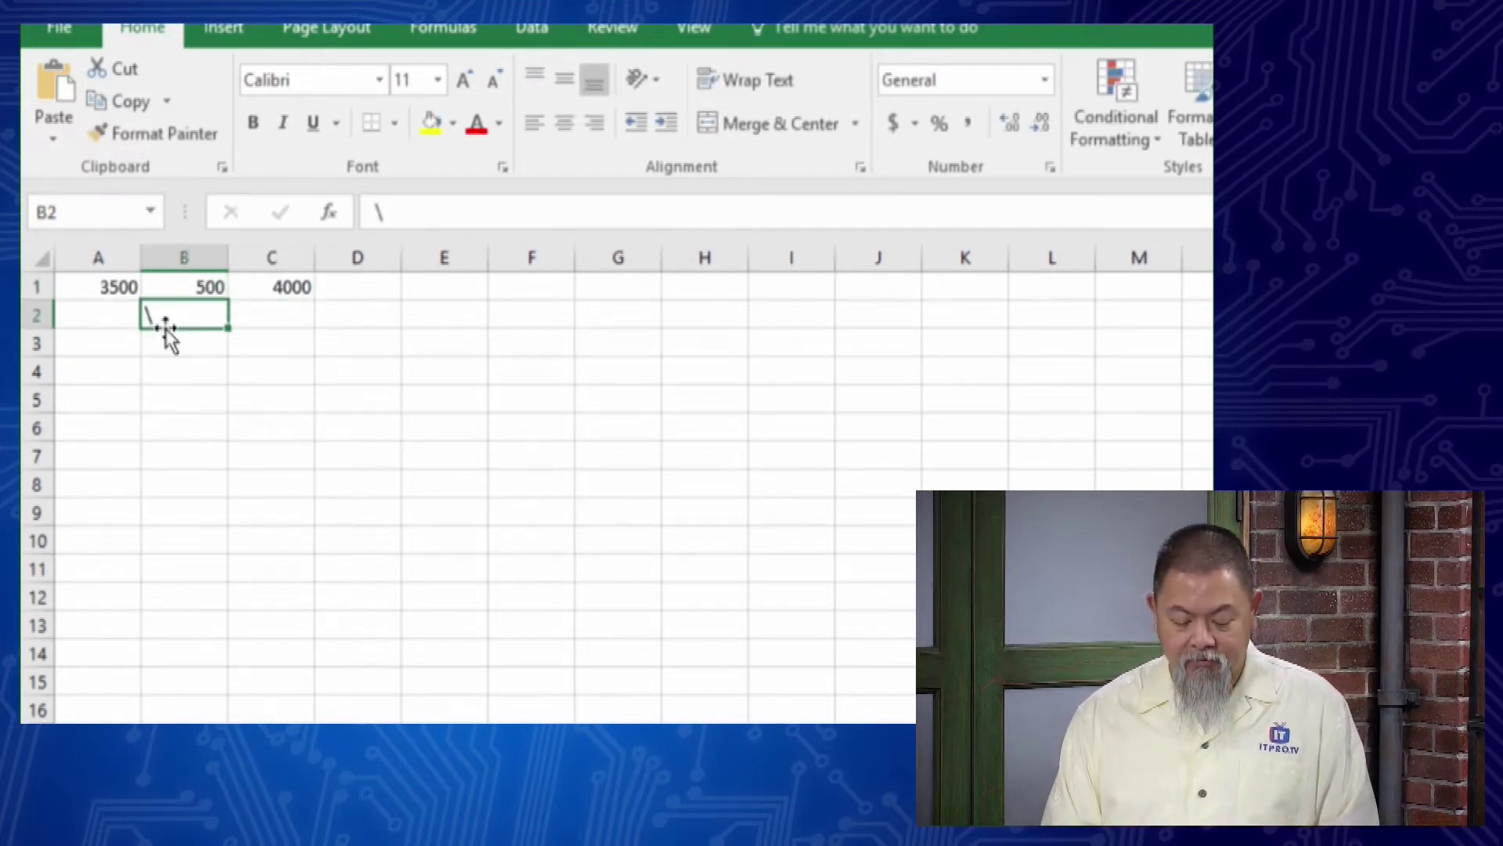
key(BackSpace)
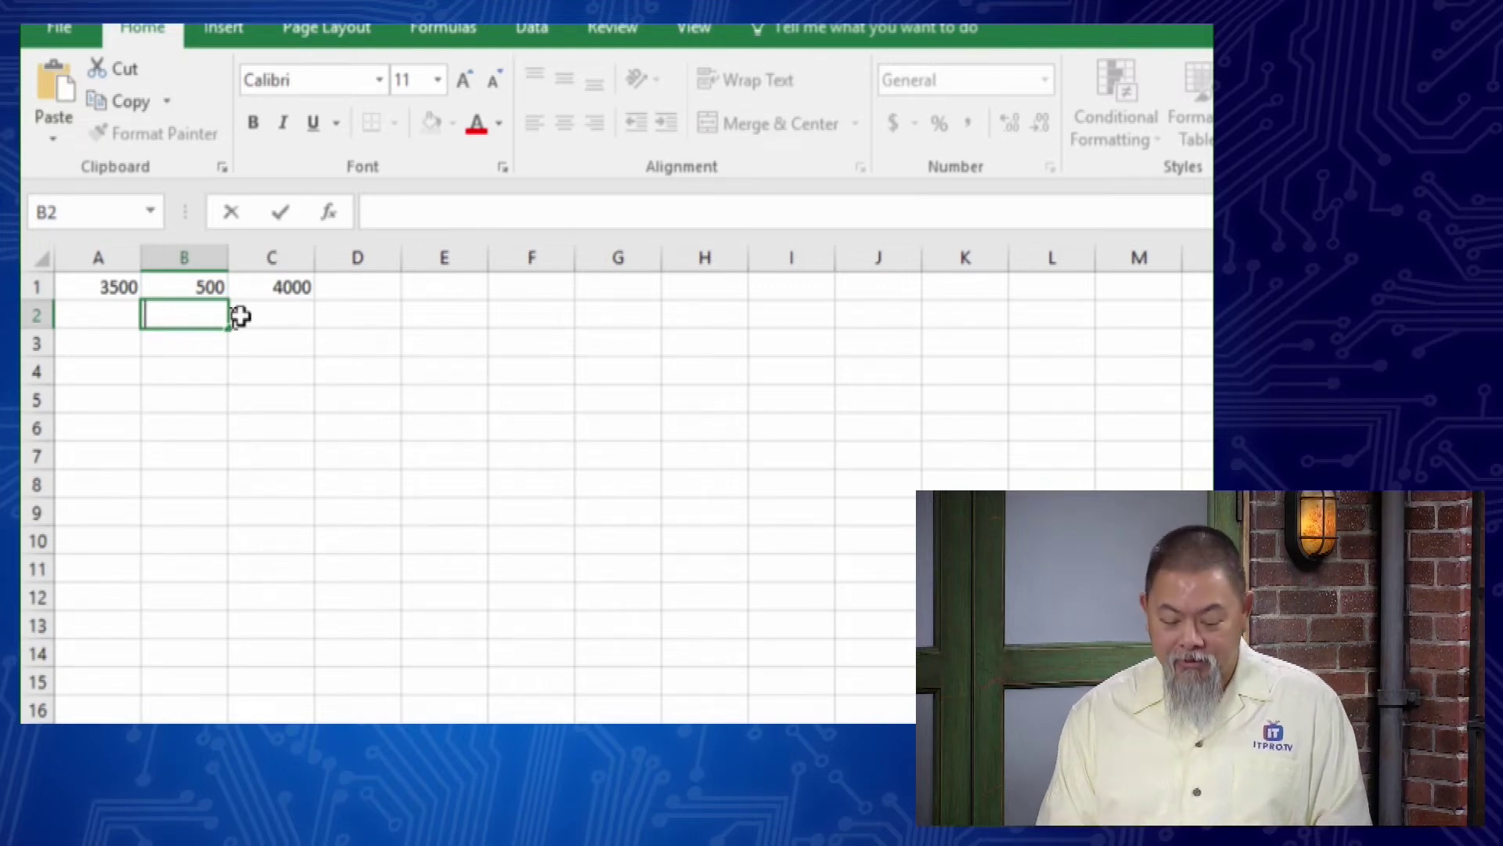
Change C1's formula to =A1*B1 so it shows 1750000
click(283, 287)
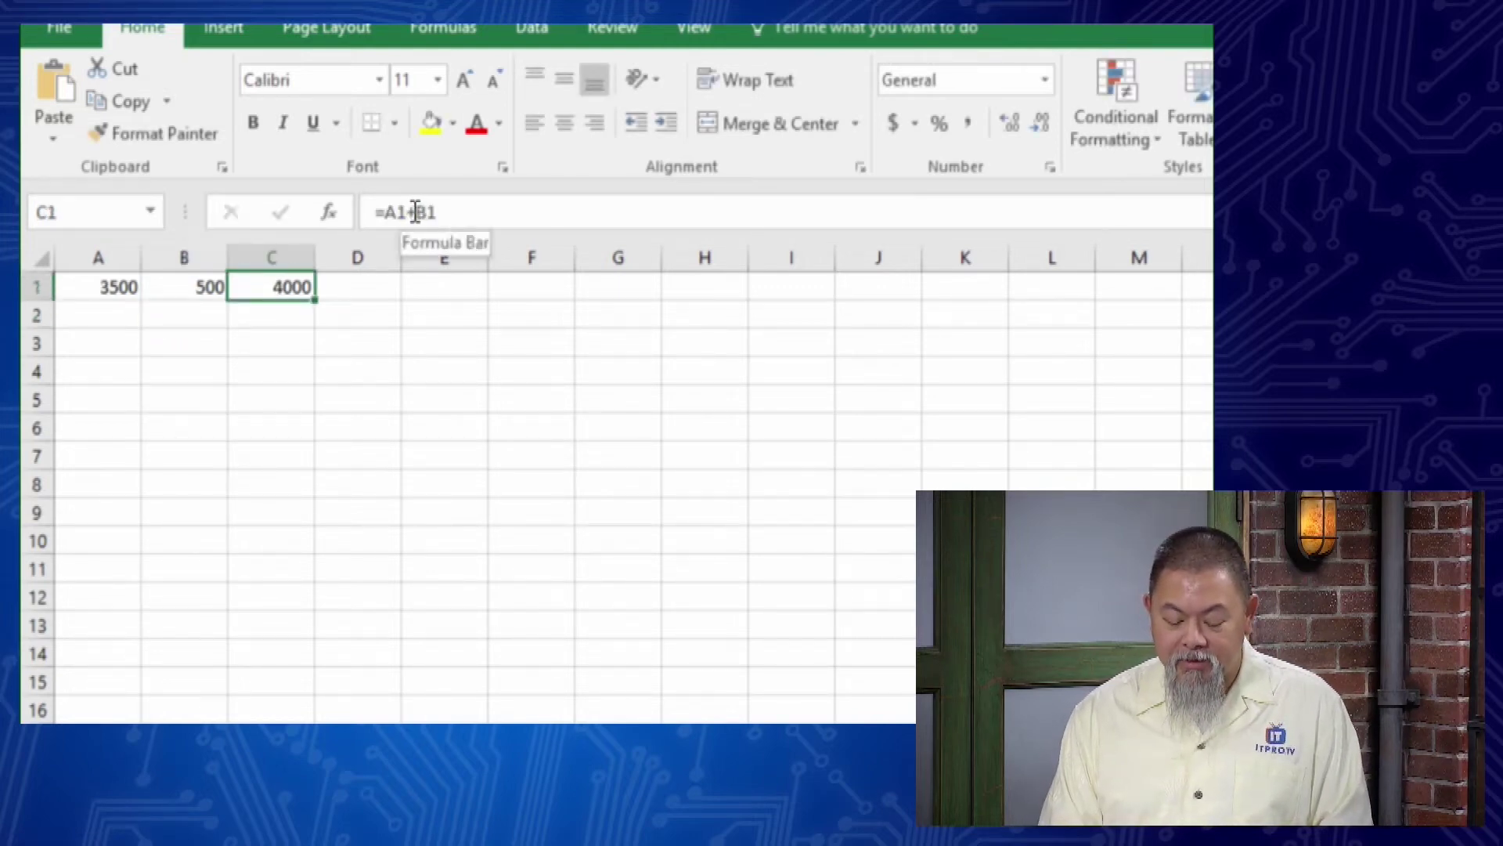
click(415, 212)
key(BackSpace)
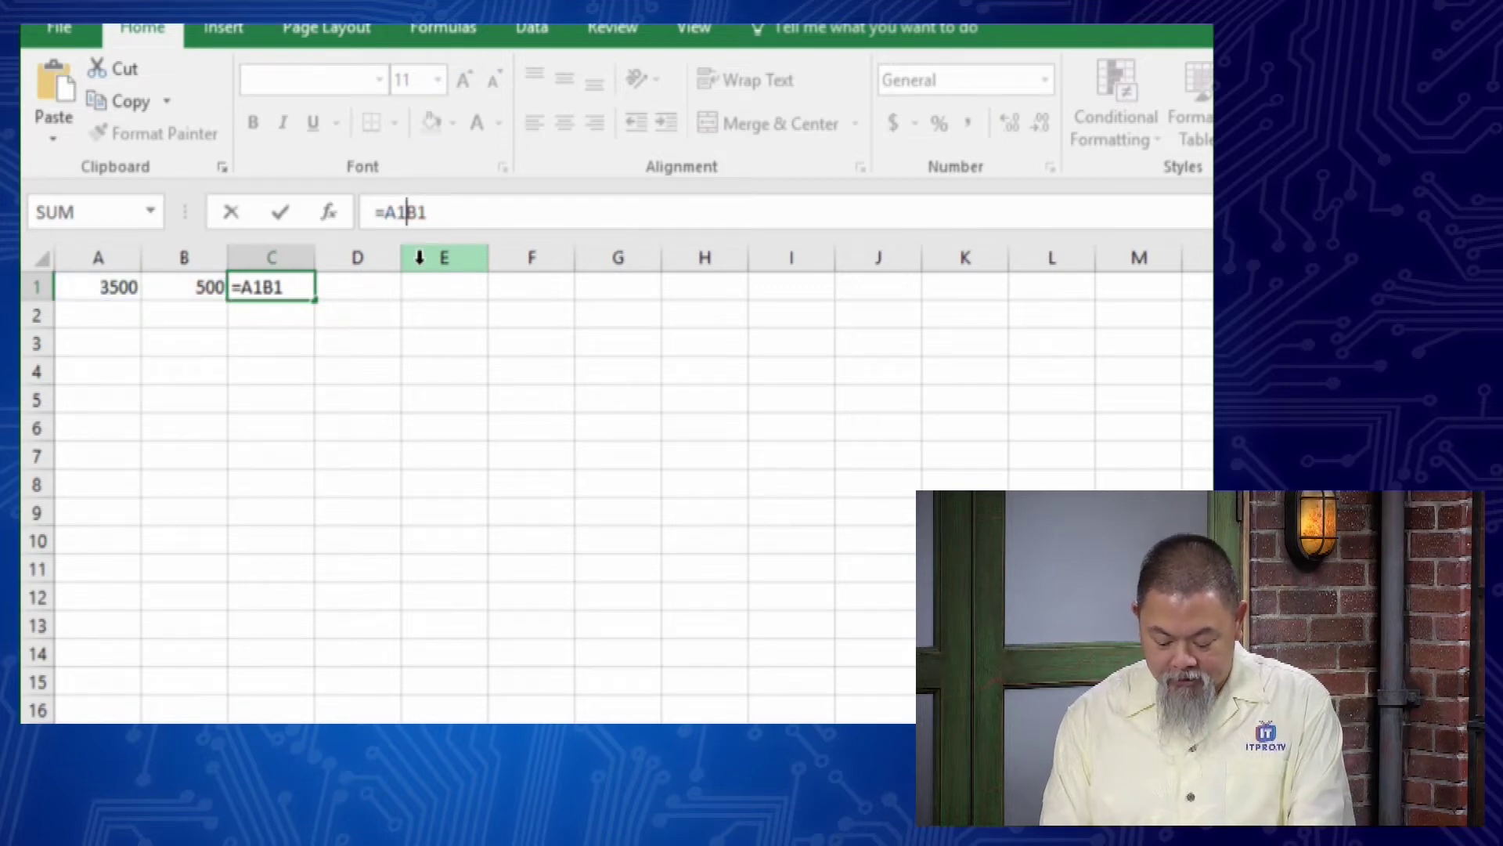
text(*)
key(Return)
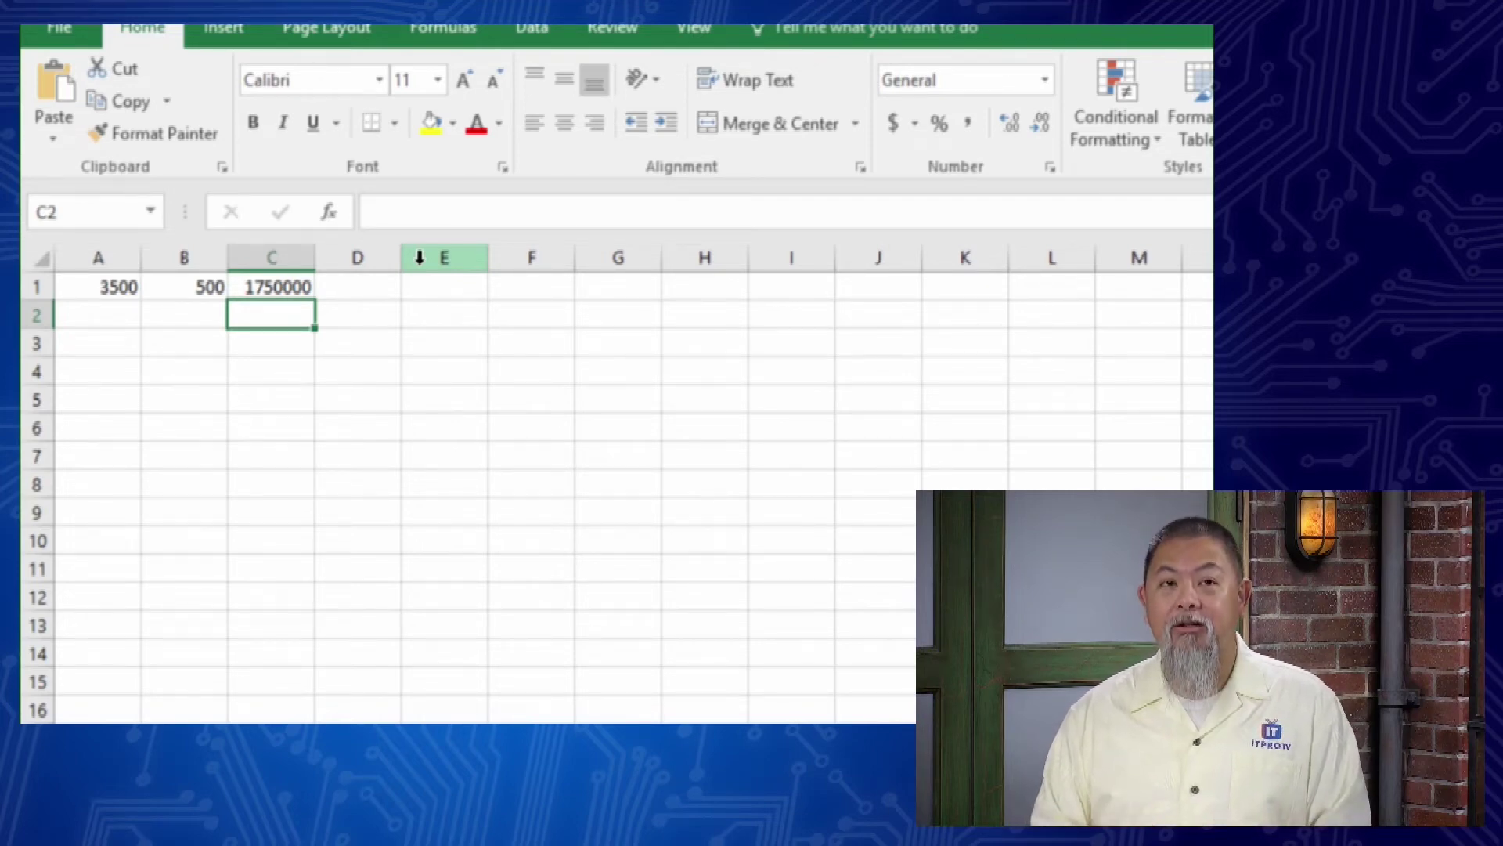
click(335, 221)
drag(584, 418, 476, 129)
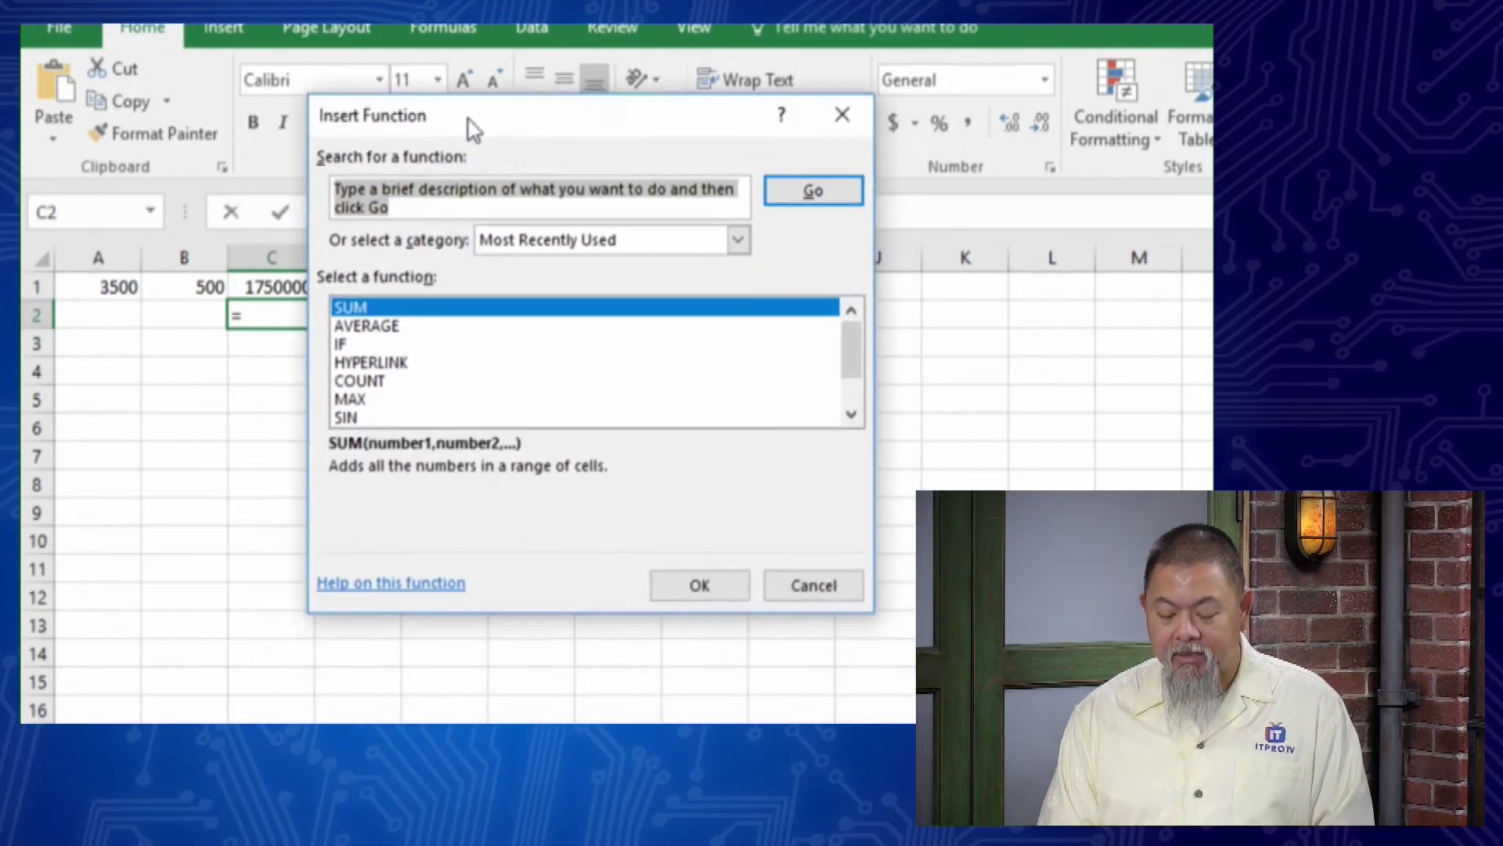
click(739, 242)
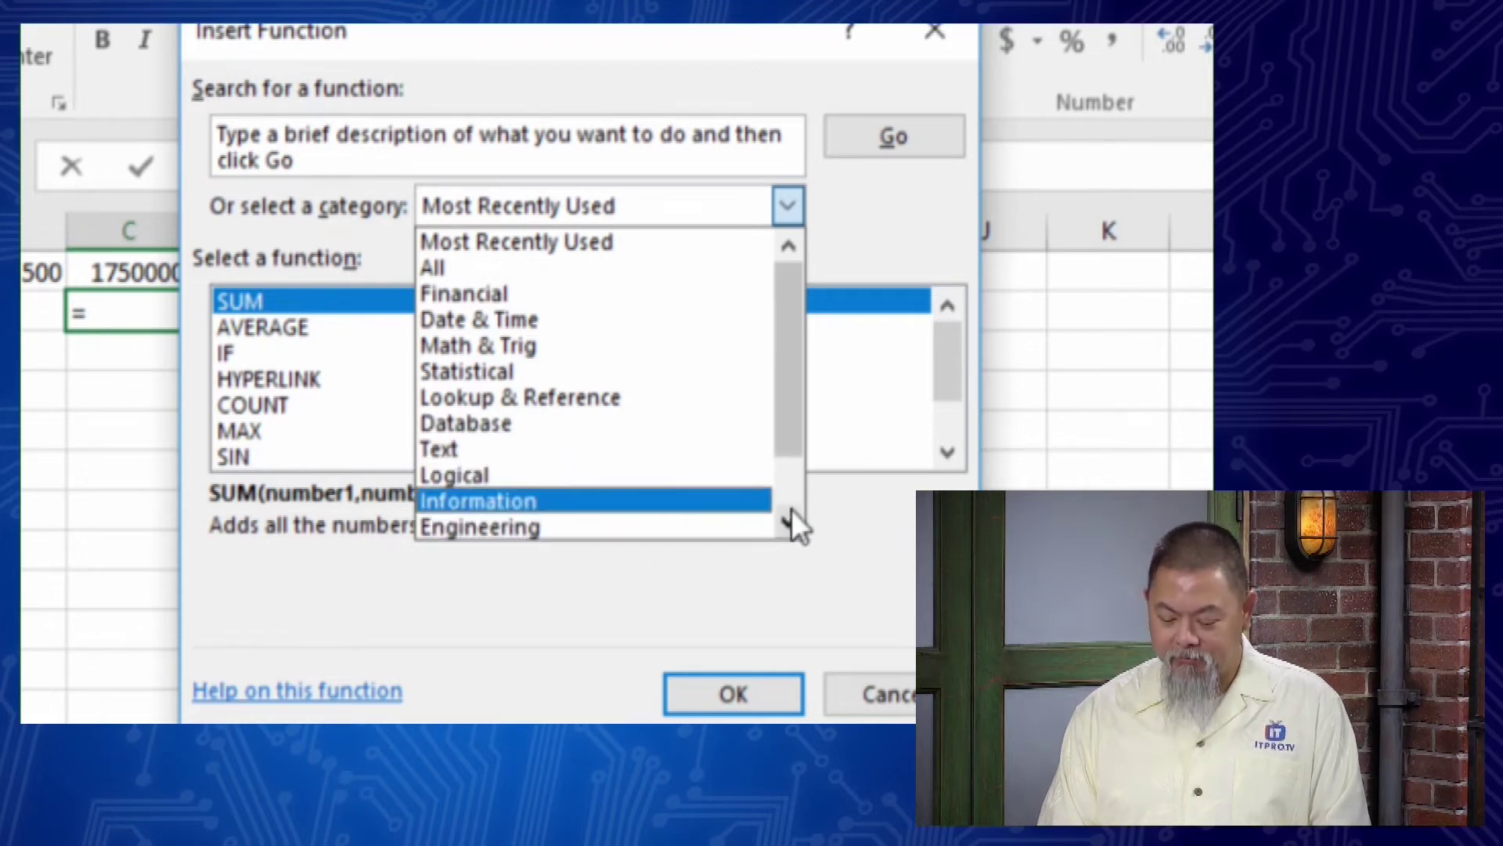
scroll(789, 505, down, 1)
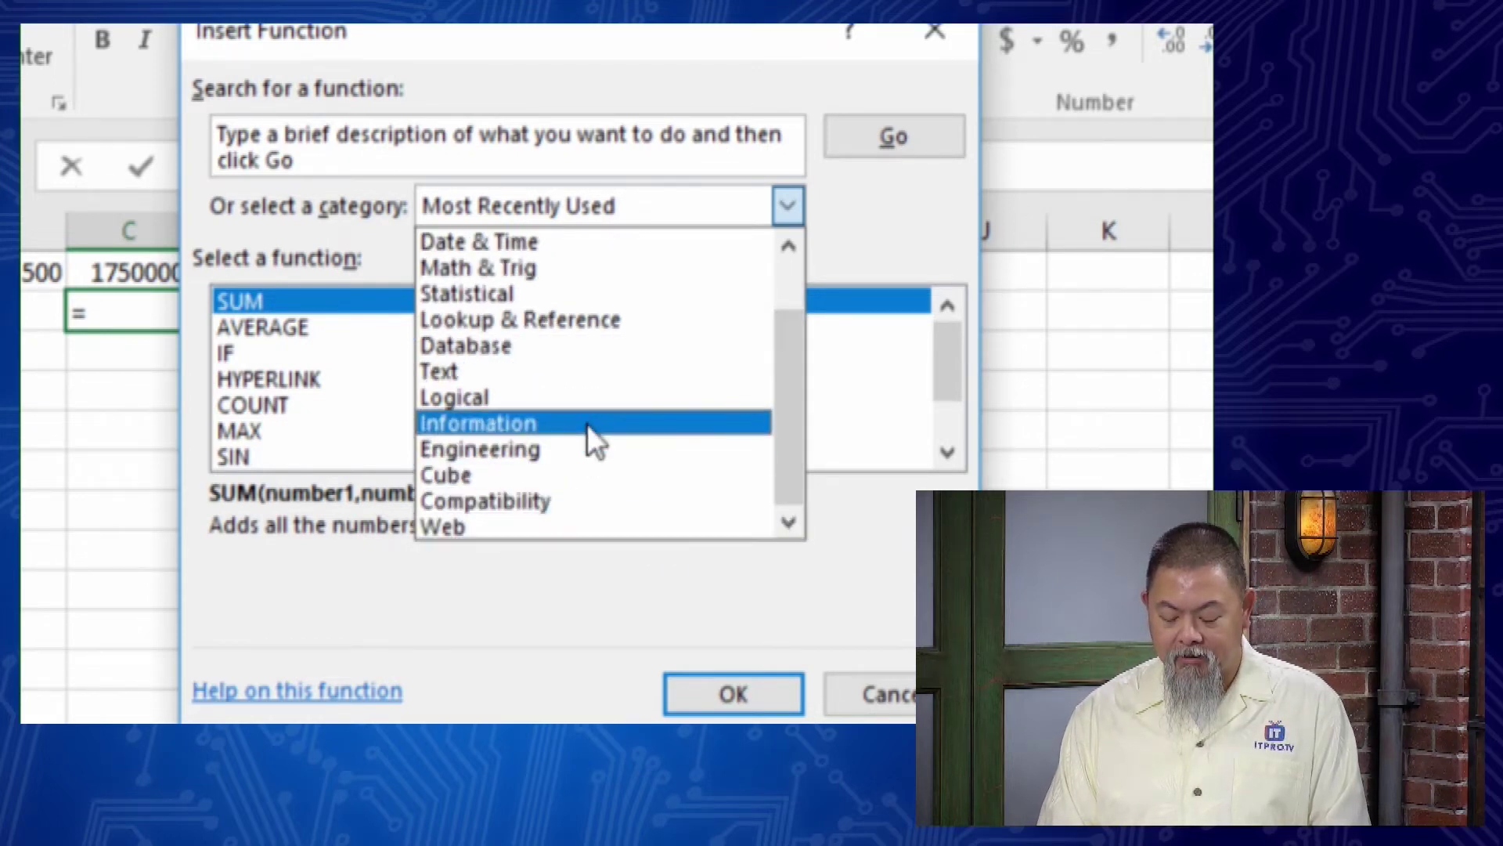
click(562, 639)
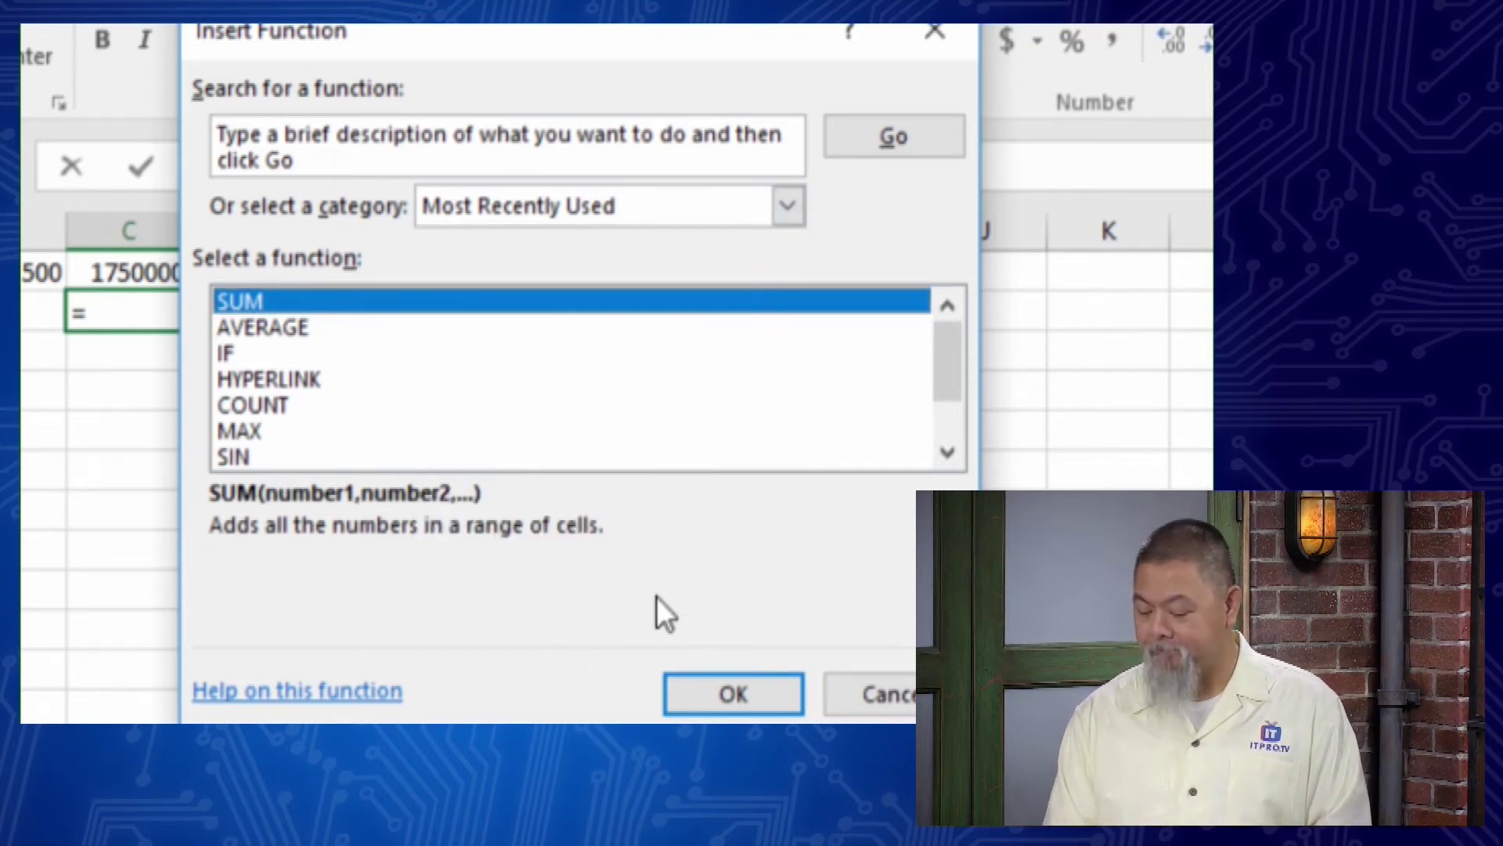
click(886, 688)
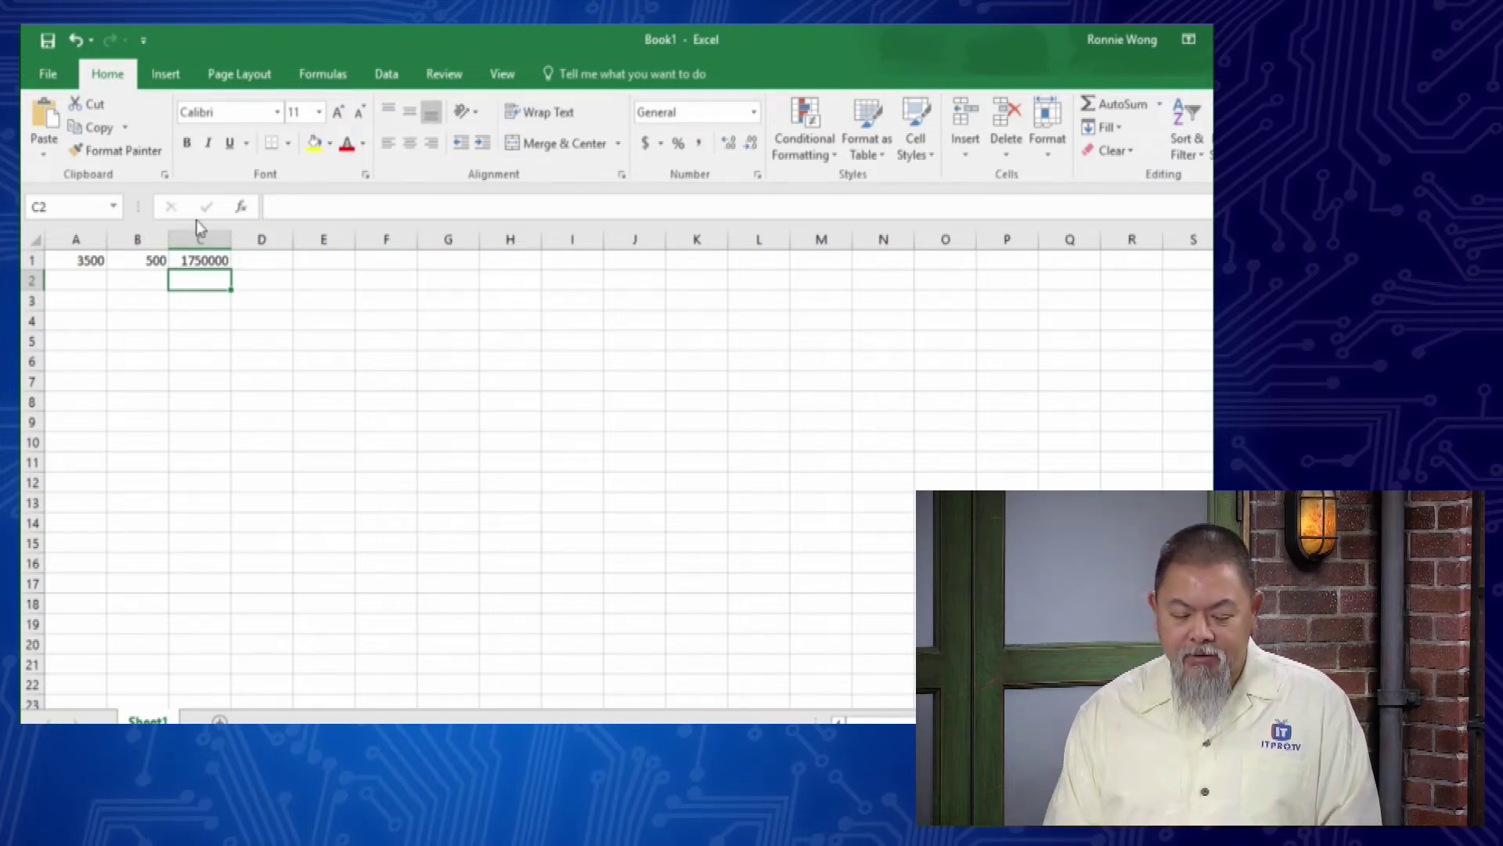
Open the recent MonthlyBusinessBudget workbook from the File Open page
click(45, 72)
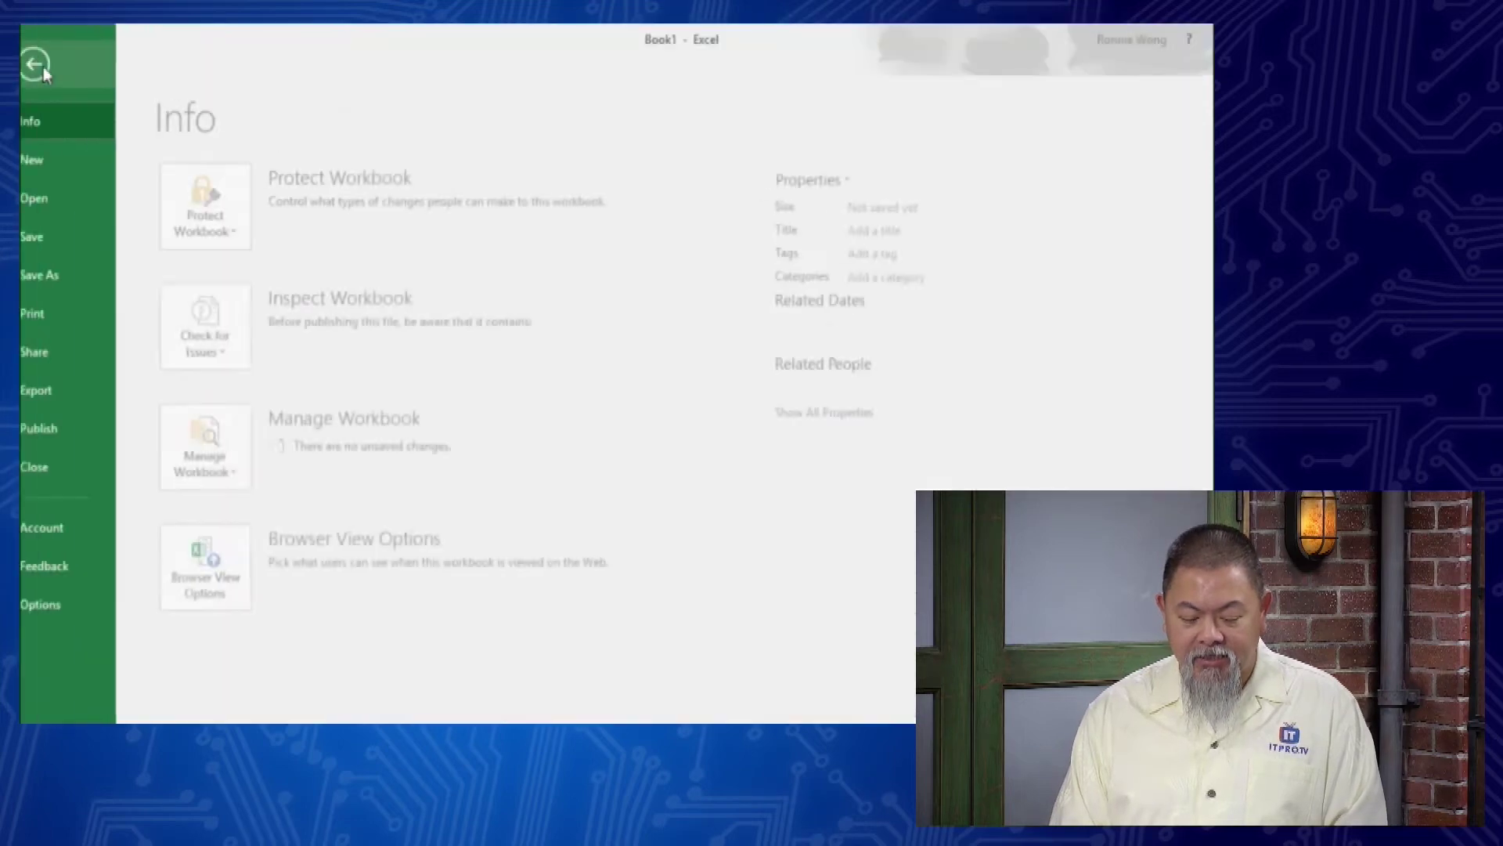
click(60, 202)
click(596, 206)
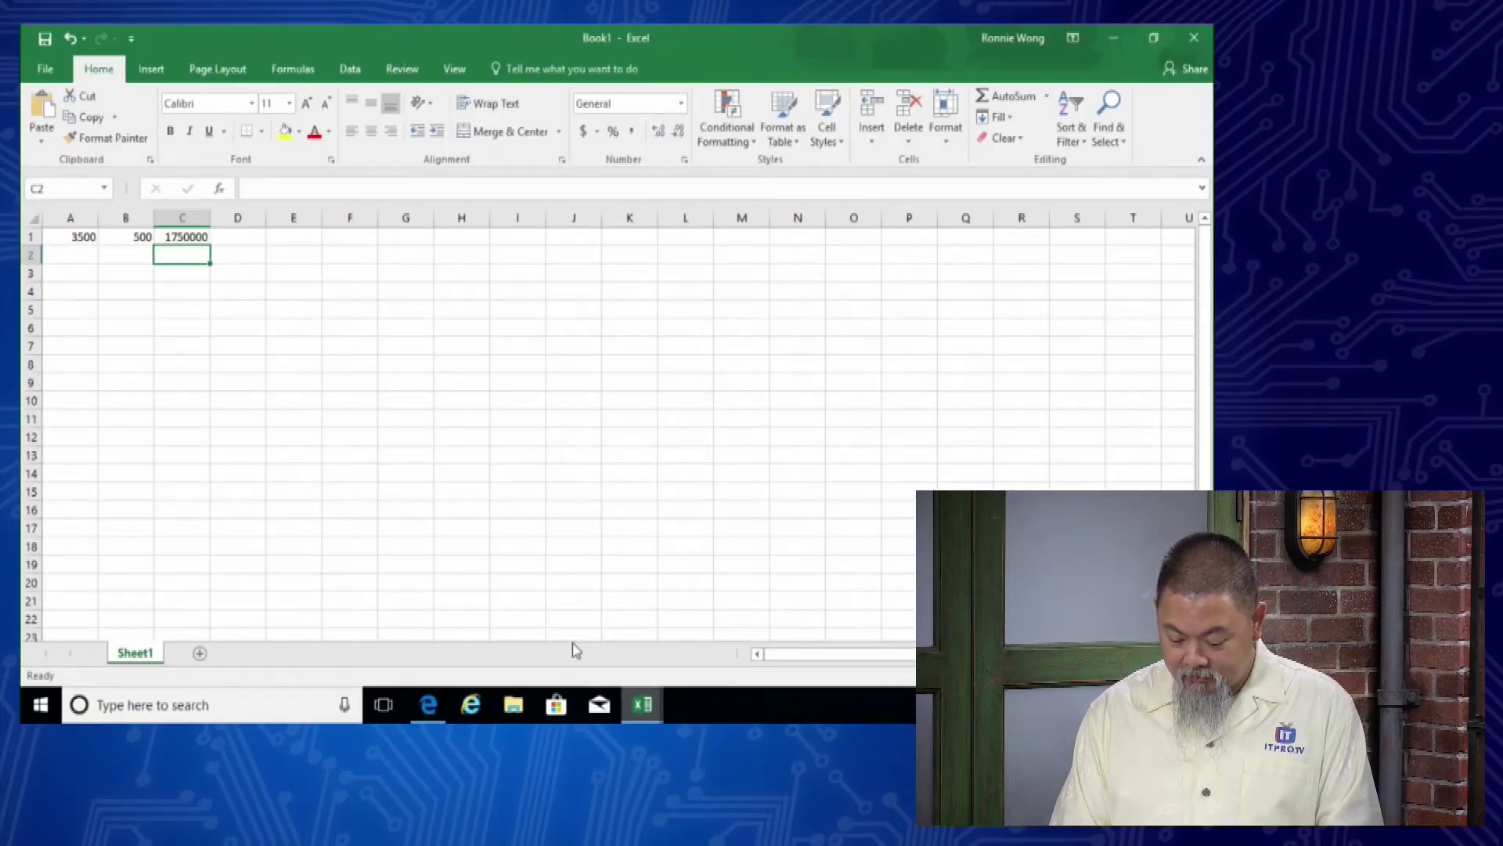
Close Book1 without saving its changes
click(1192, 37)
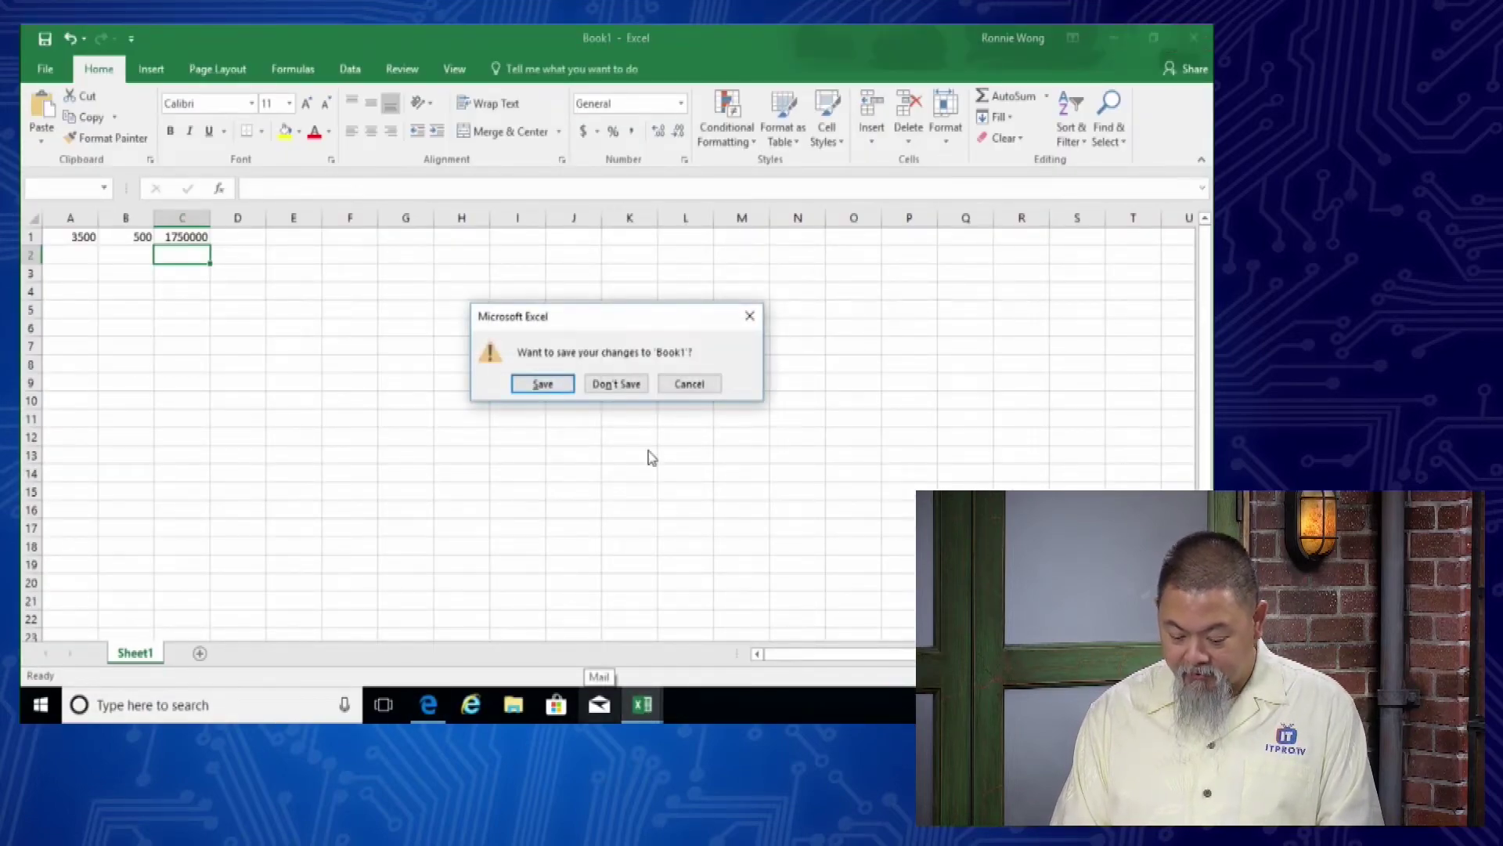
click(614, 380)
scroll(299, 576, down, 2)
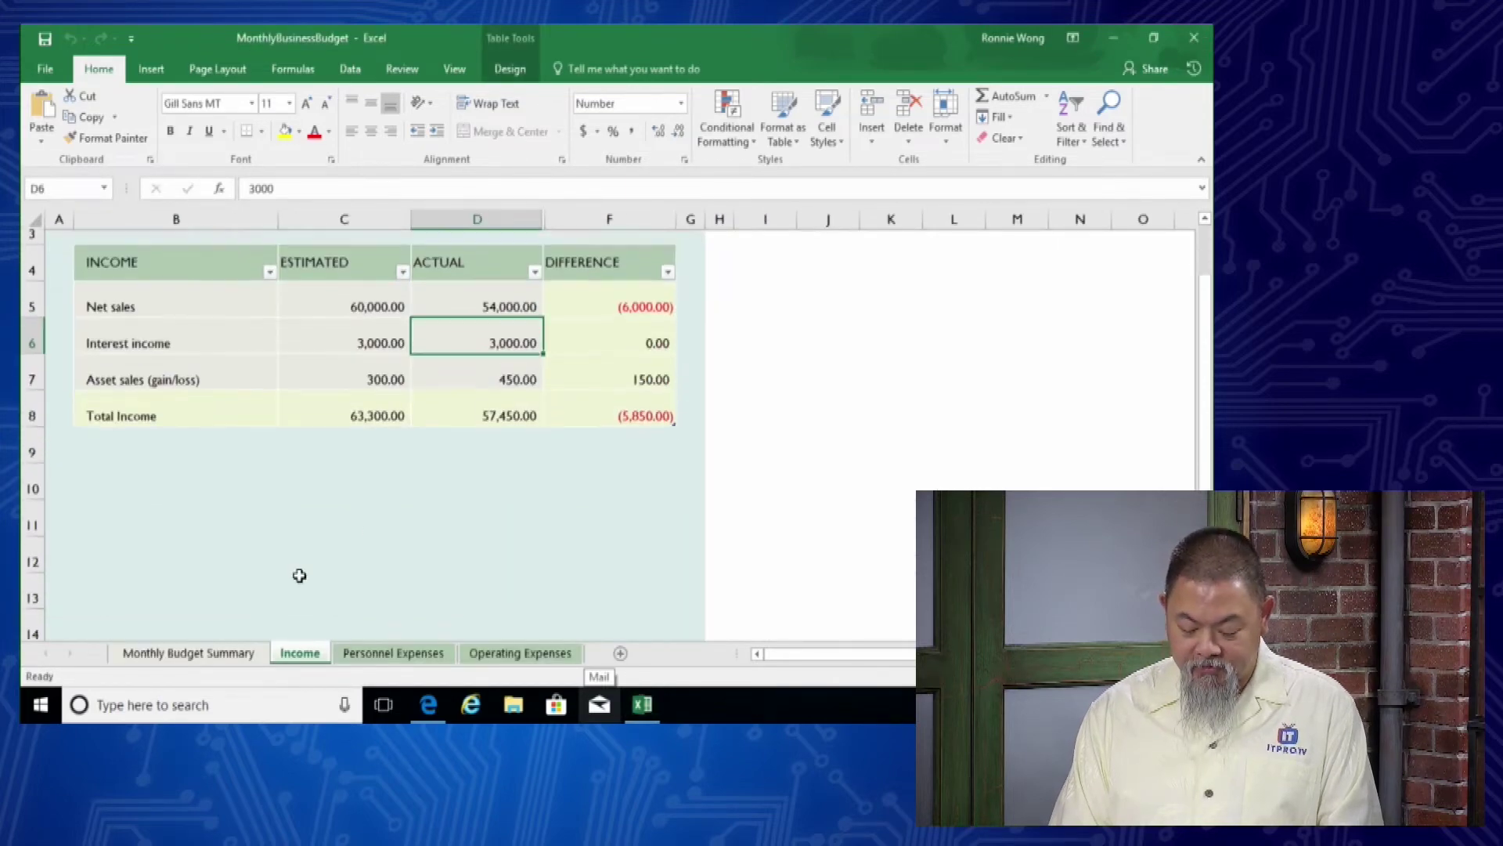
scroll(299, 576, up, 1)
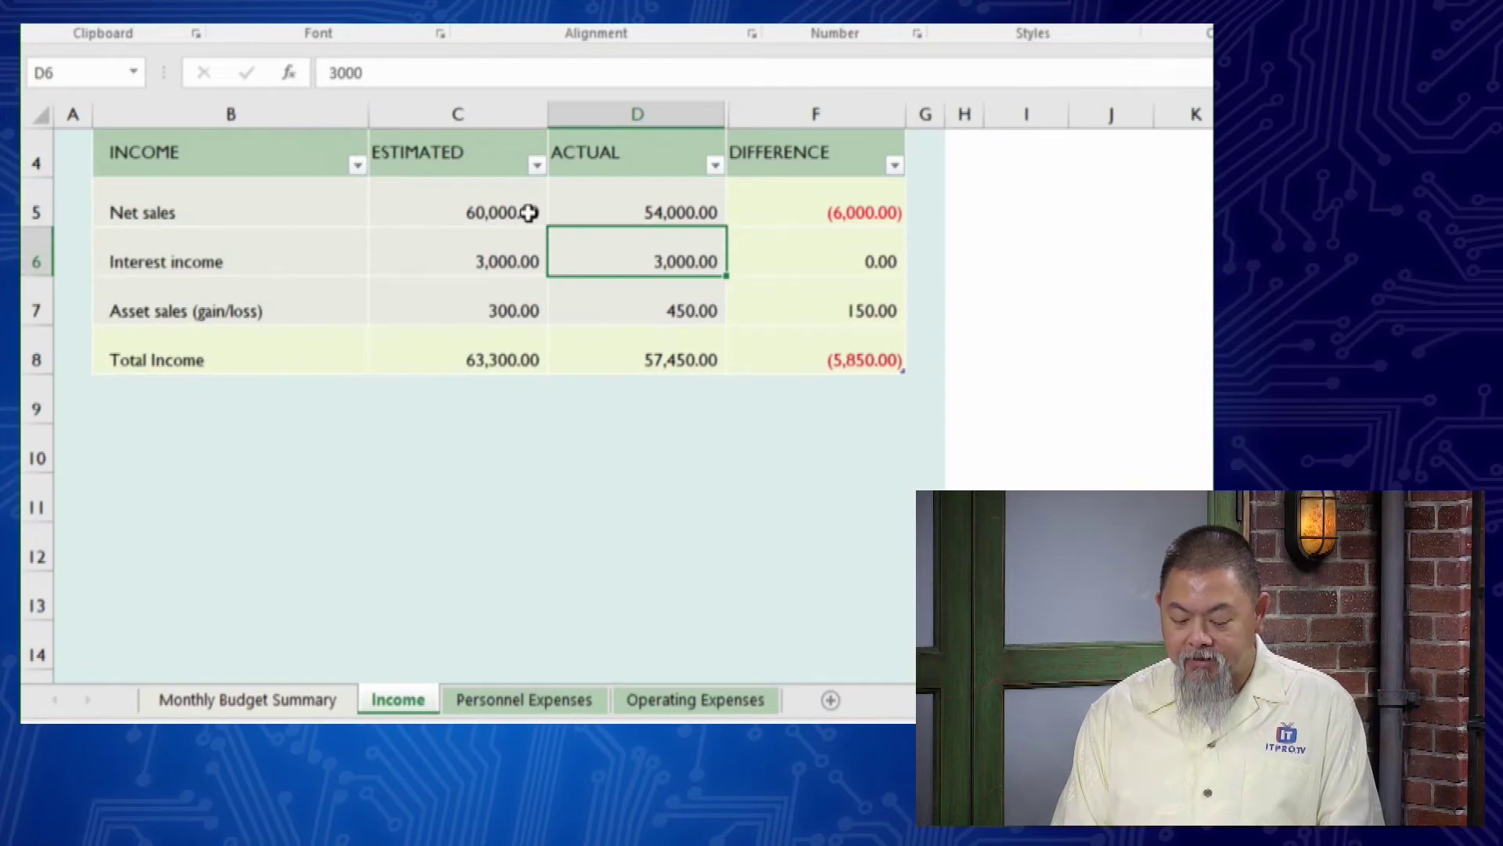
Set the Income actuals to 59000 for Net sales (D5) and 600 for Asset sales (D7)
click(497, 213)
click(645, 217)
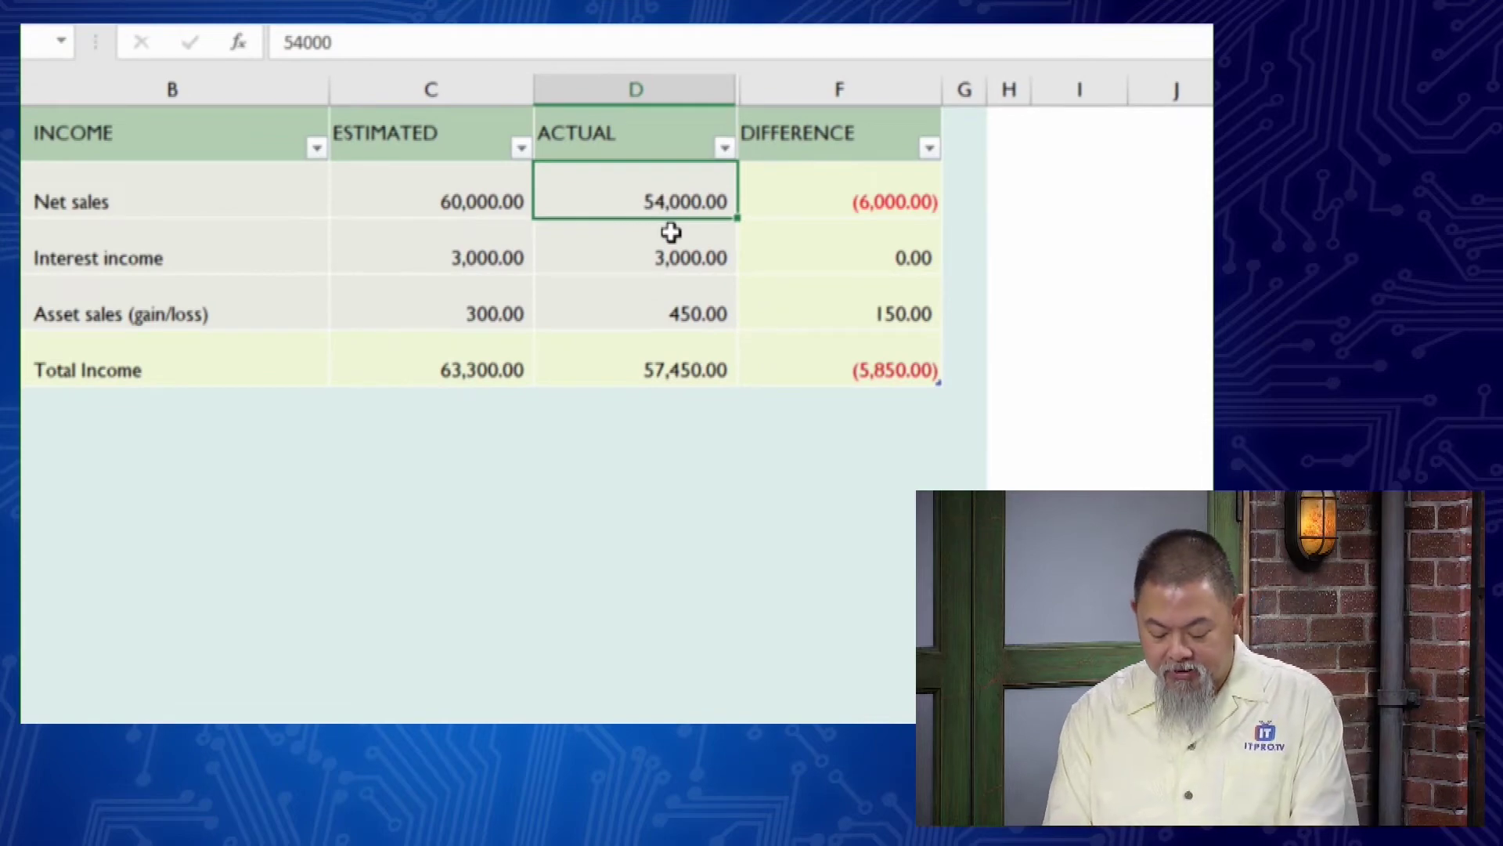
text(59000)
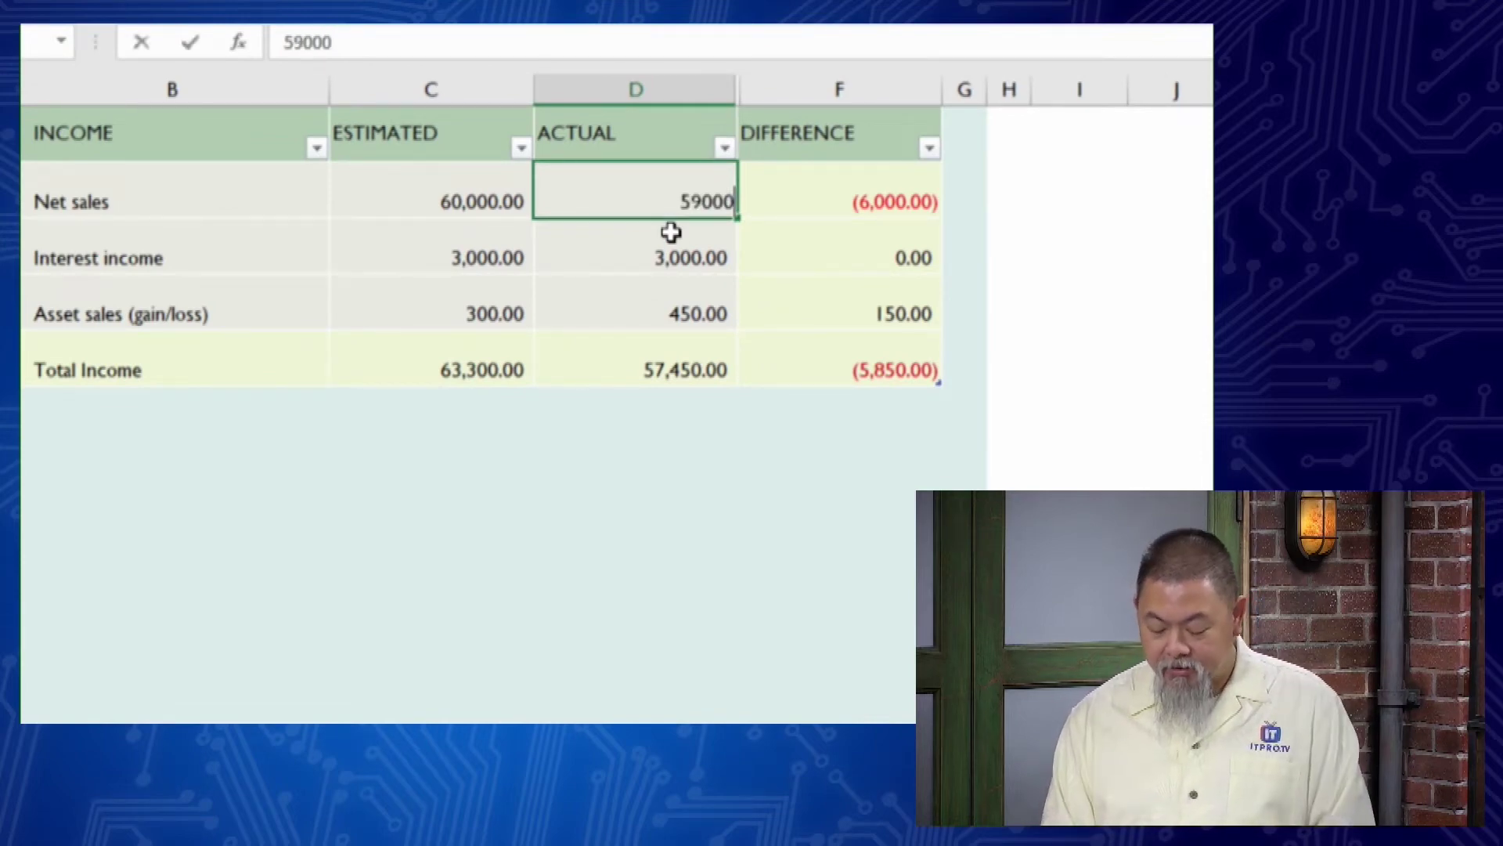
key(Return)
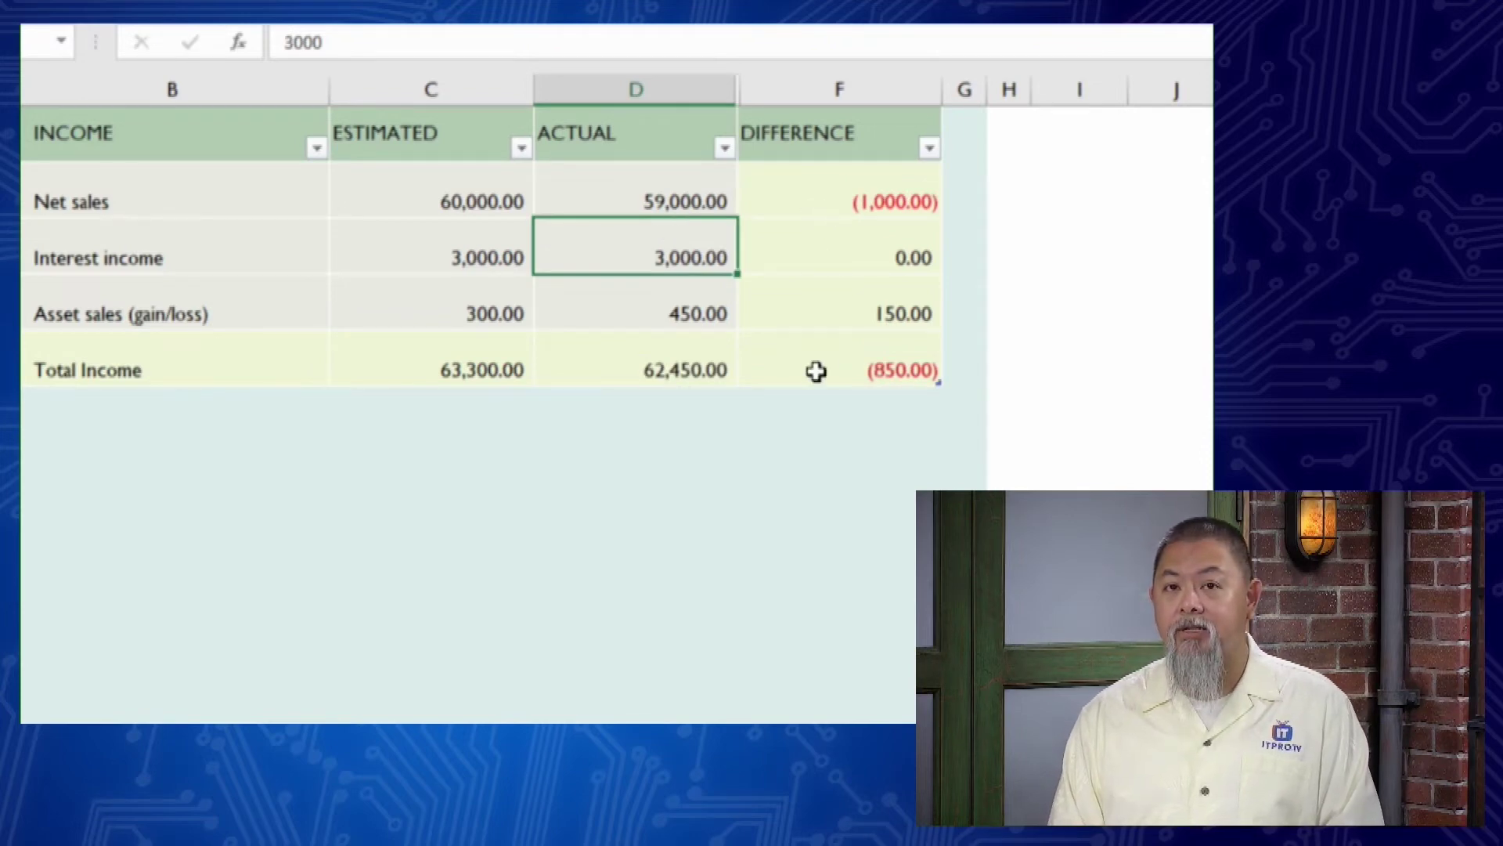
click(655, 303)
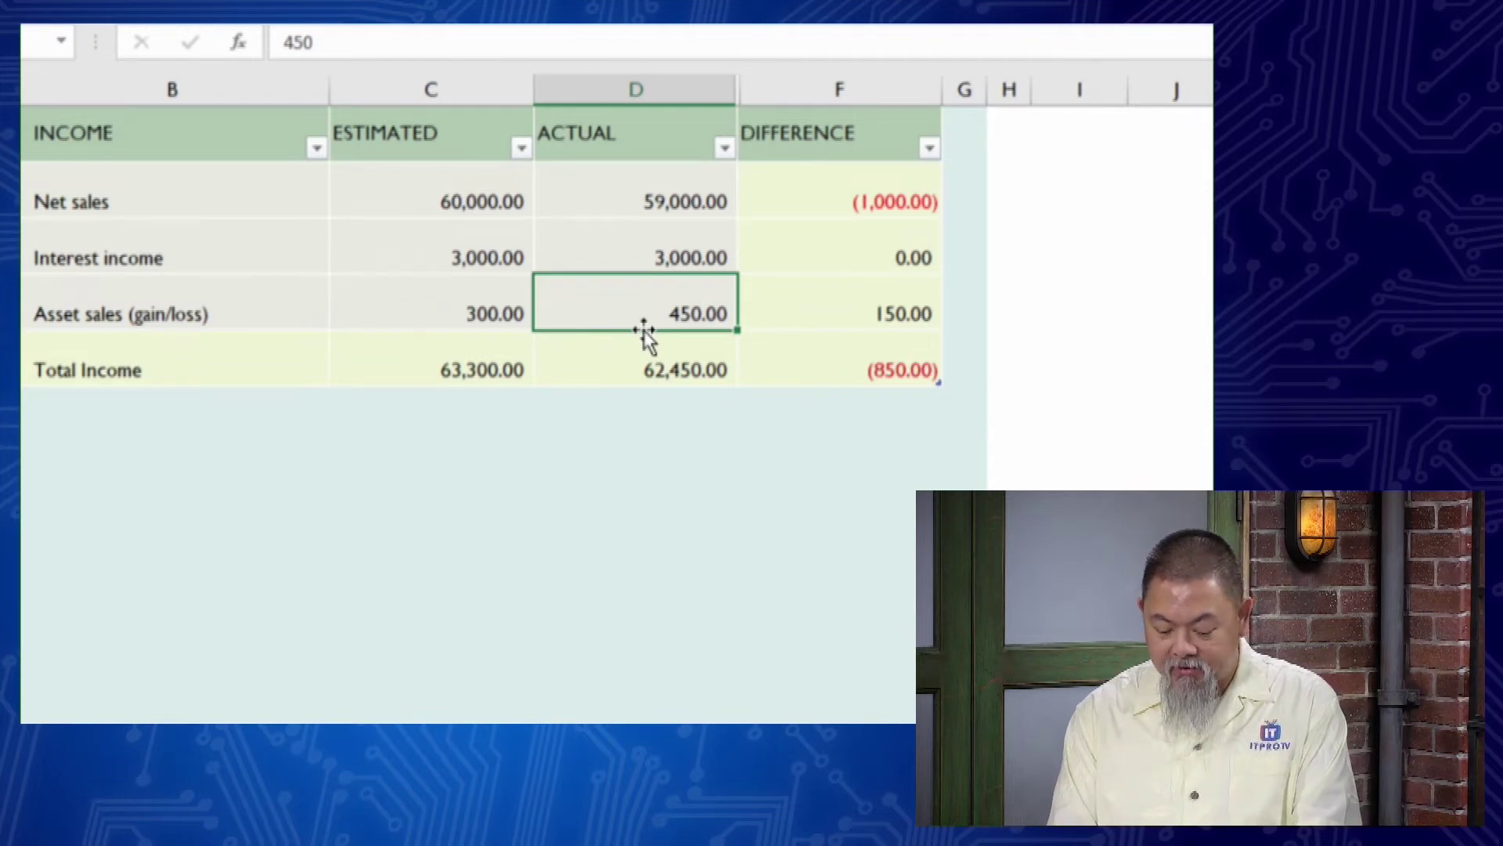
text(600)
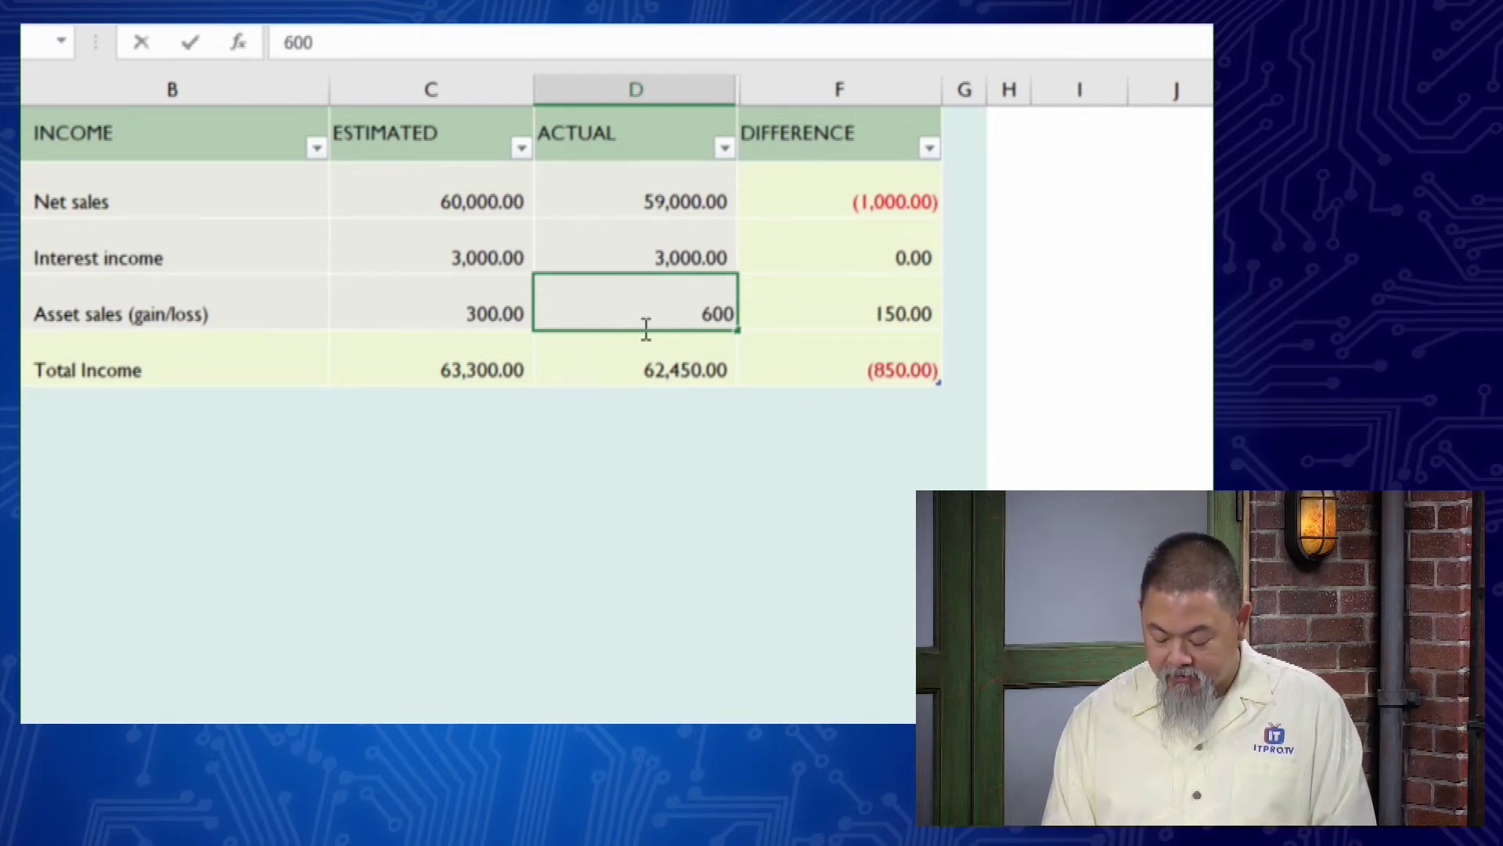
key(Return)
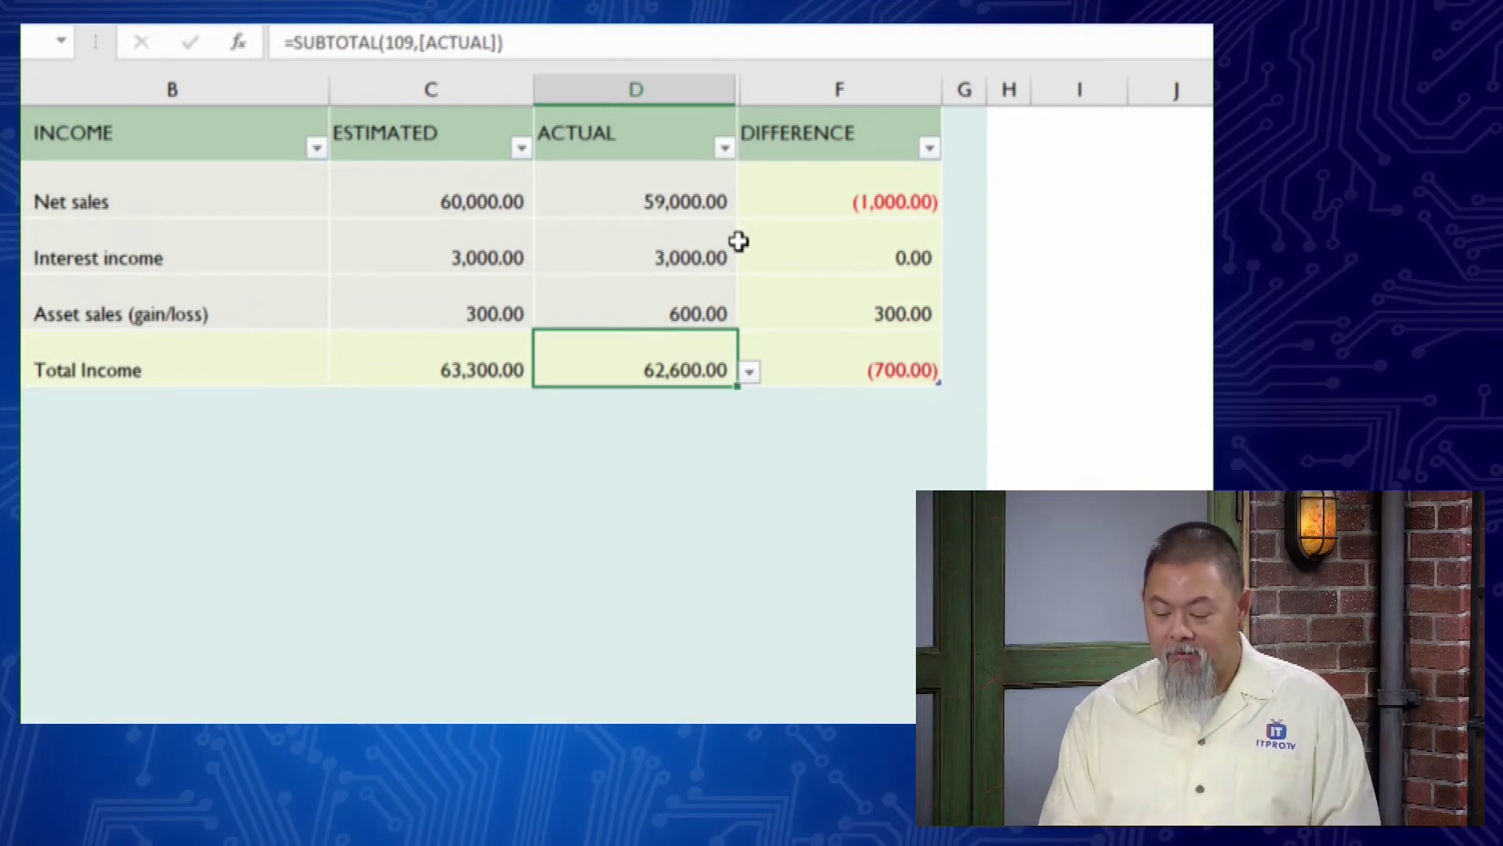
click(724, 149)
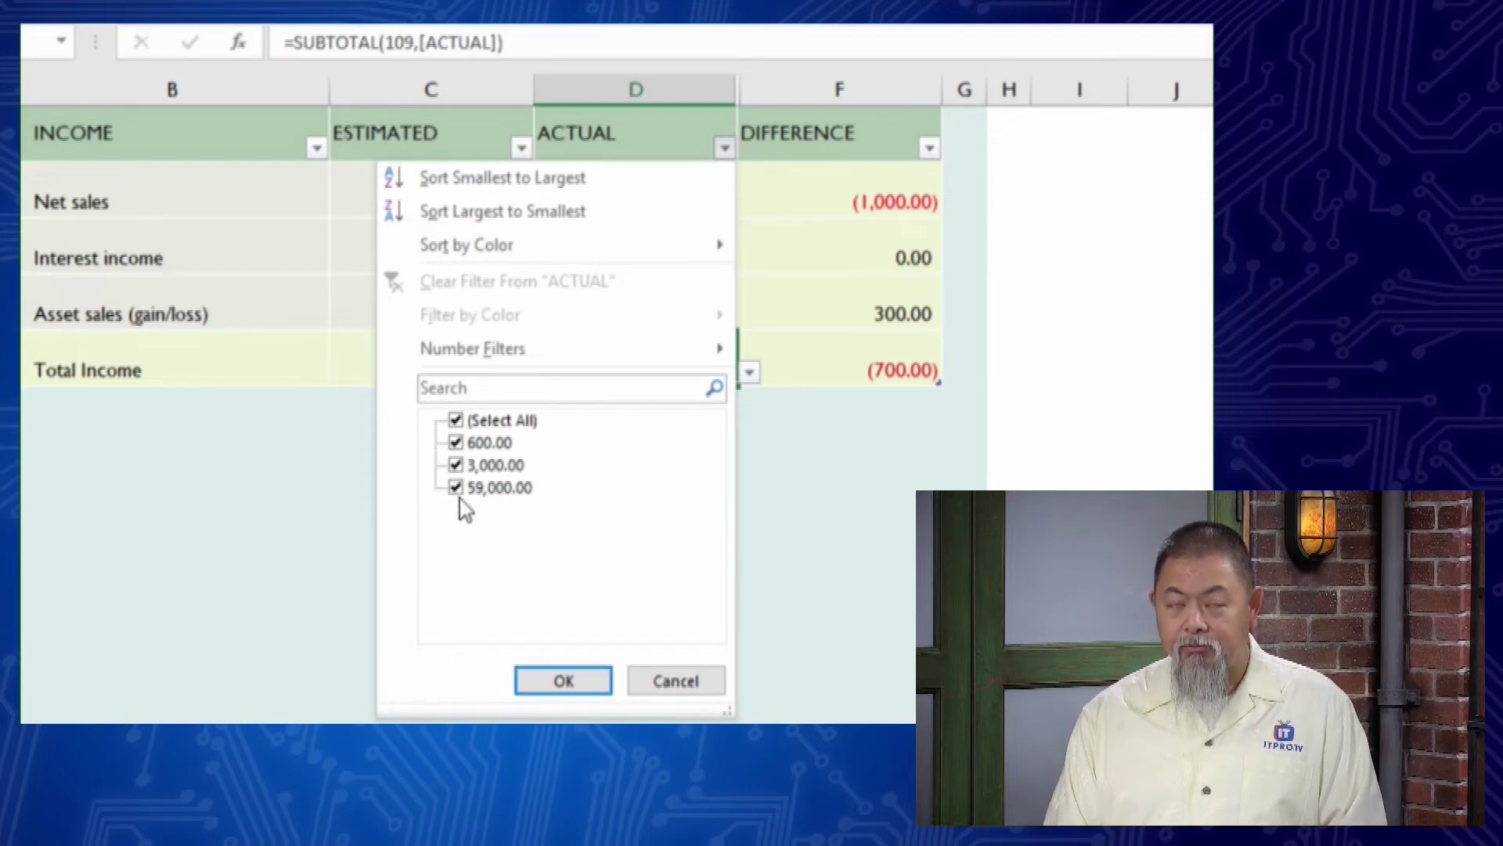
click(675, 681)
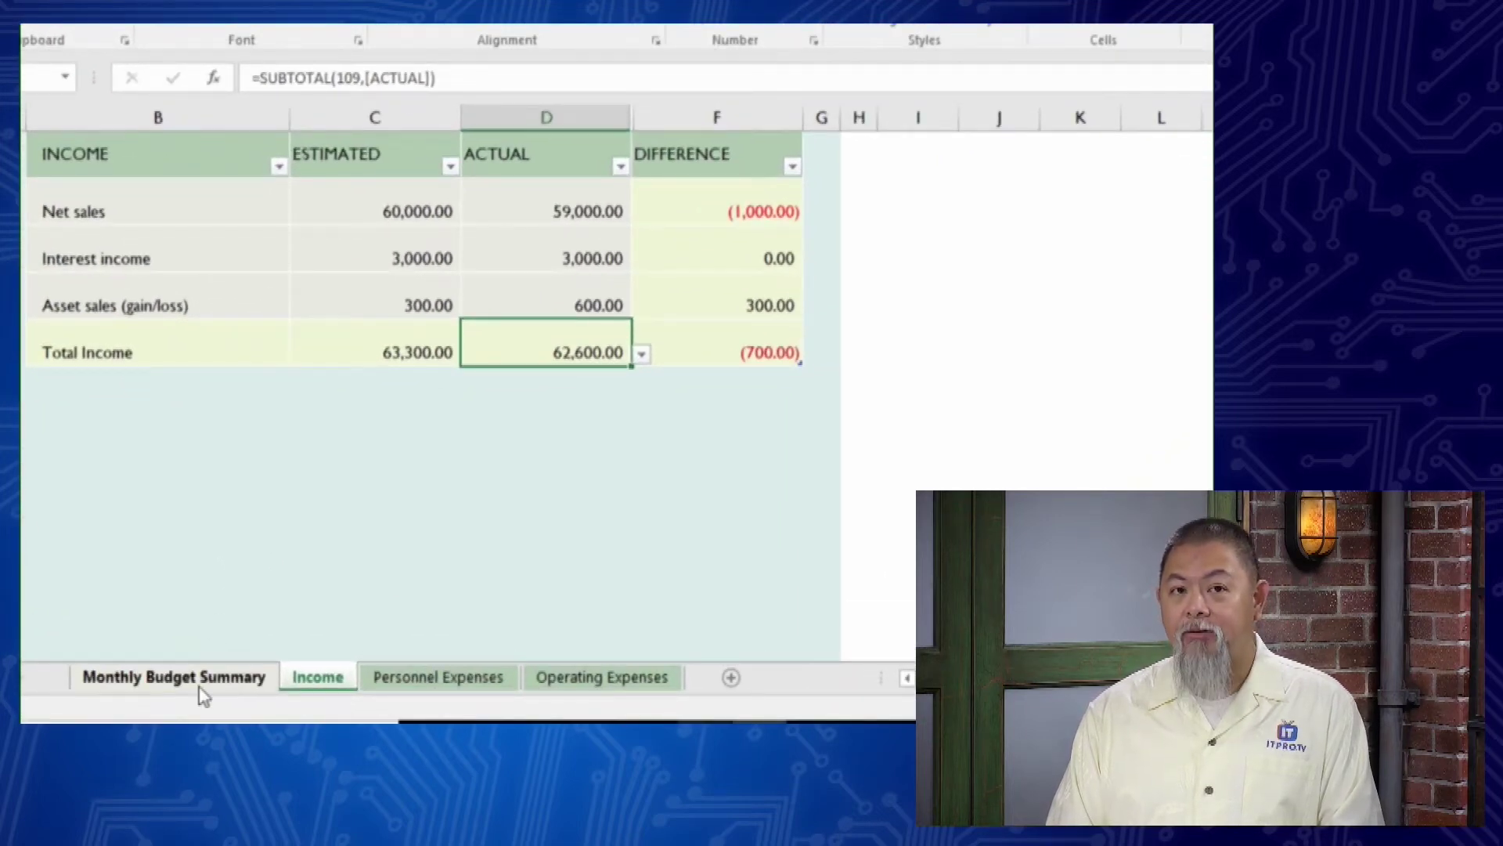
Review the Monthly Budget Summary sheet's totals and Budget Overview chart, showing 62,600.00 actual Income
click(177, 678)
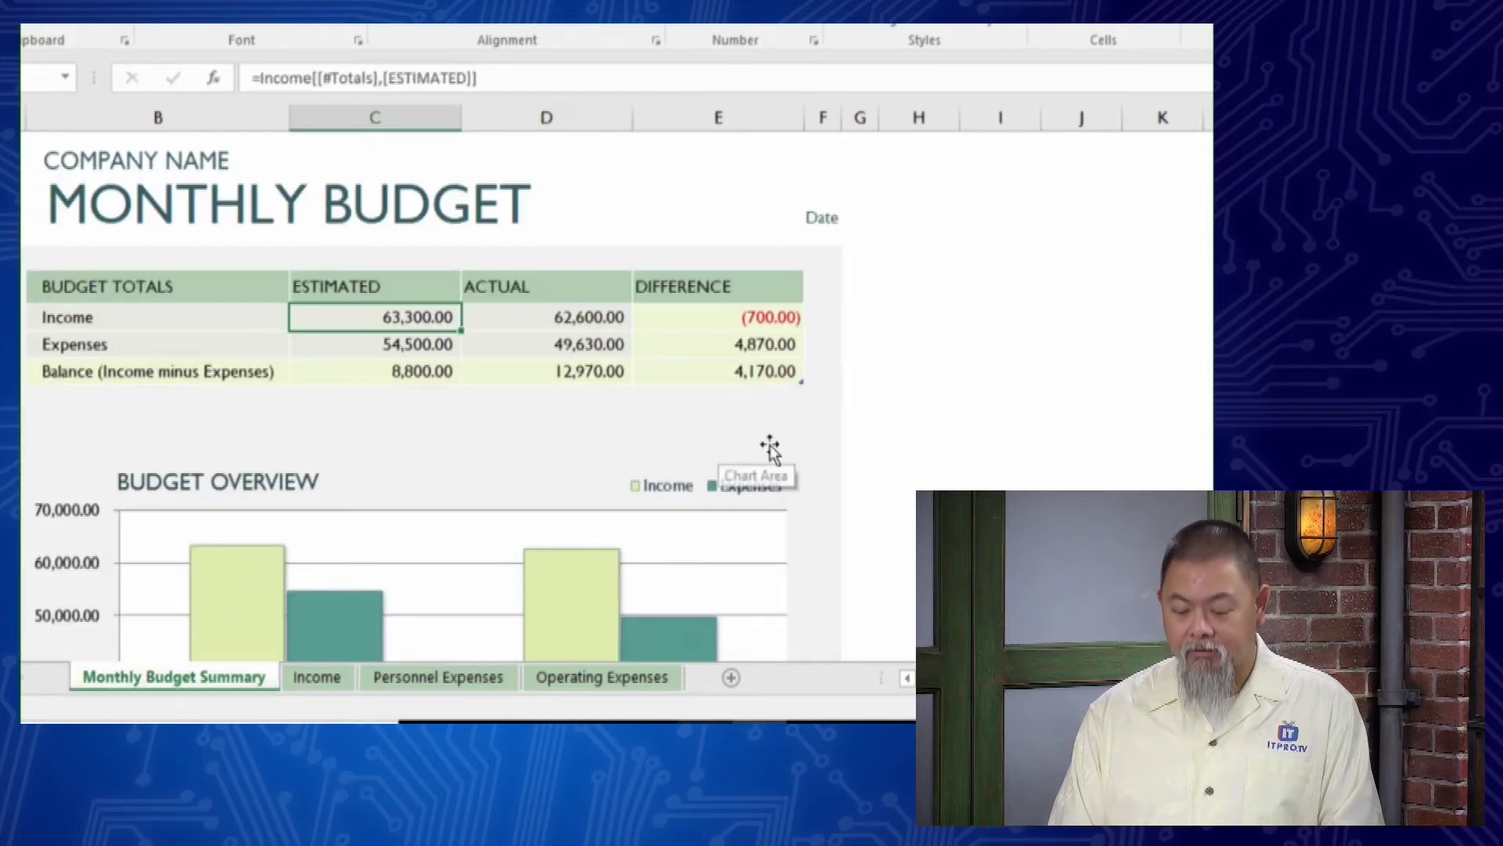
scroll(871, 468, down, 3)
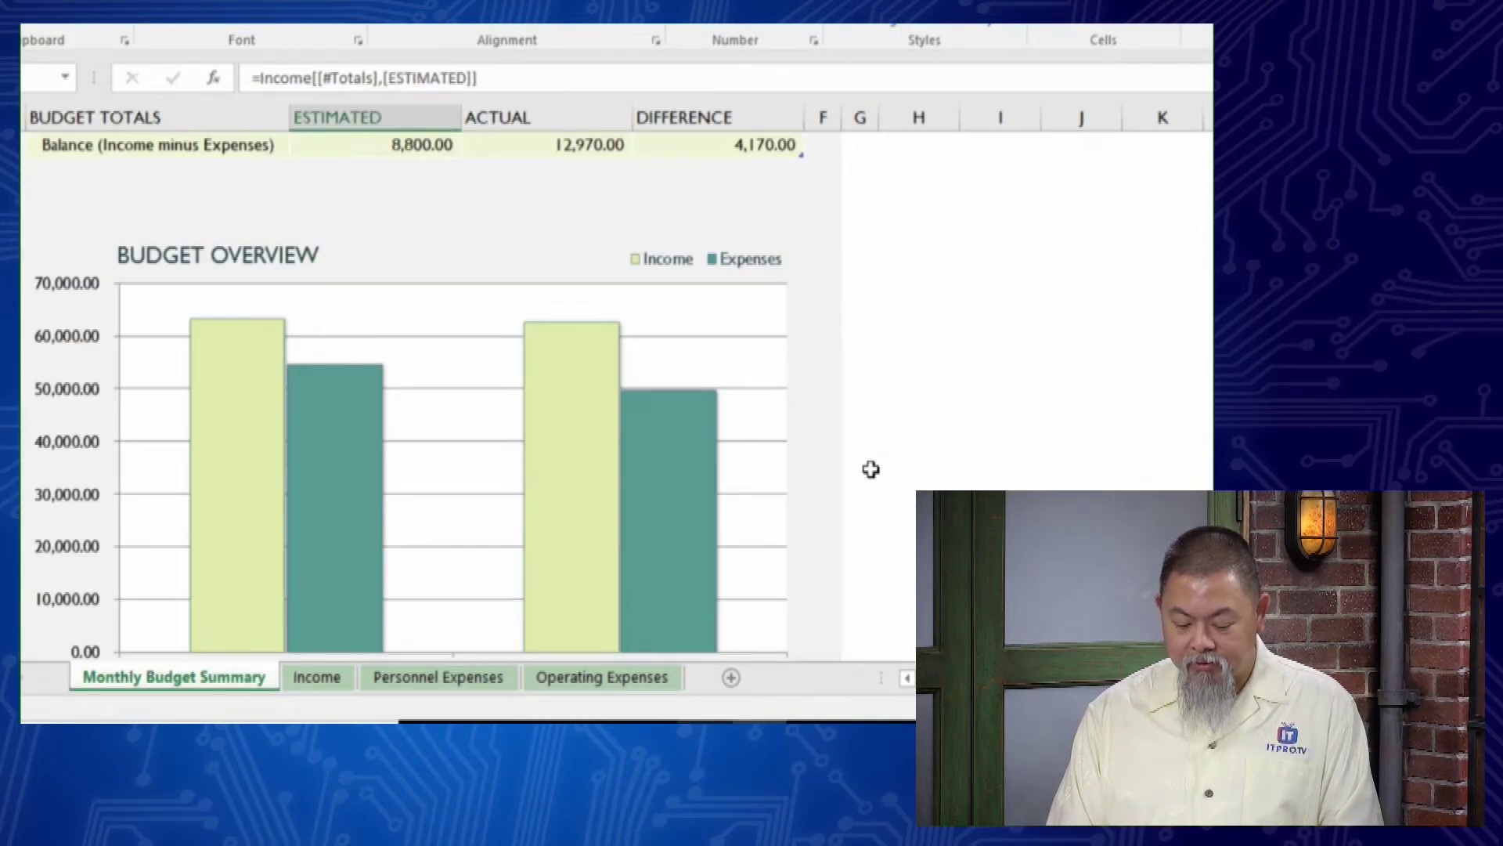
scroll(870, 469, down, 5)
scroll(871, 468, up, 8)
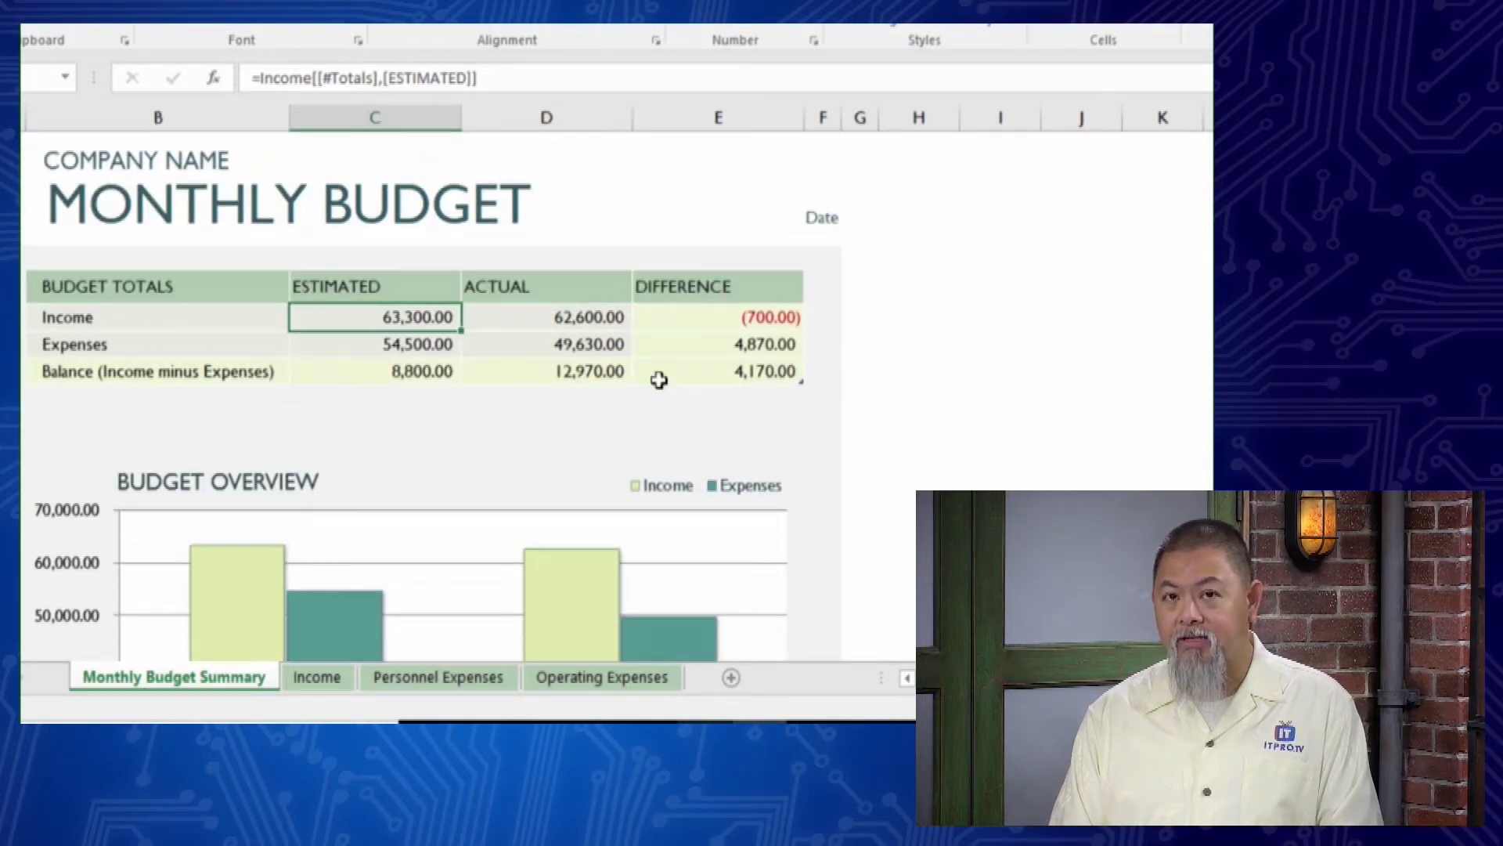
scroll(569, 506, down, 3)
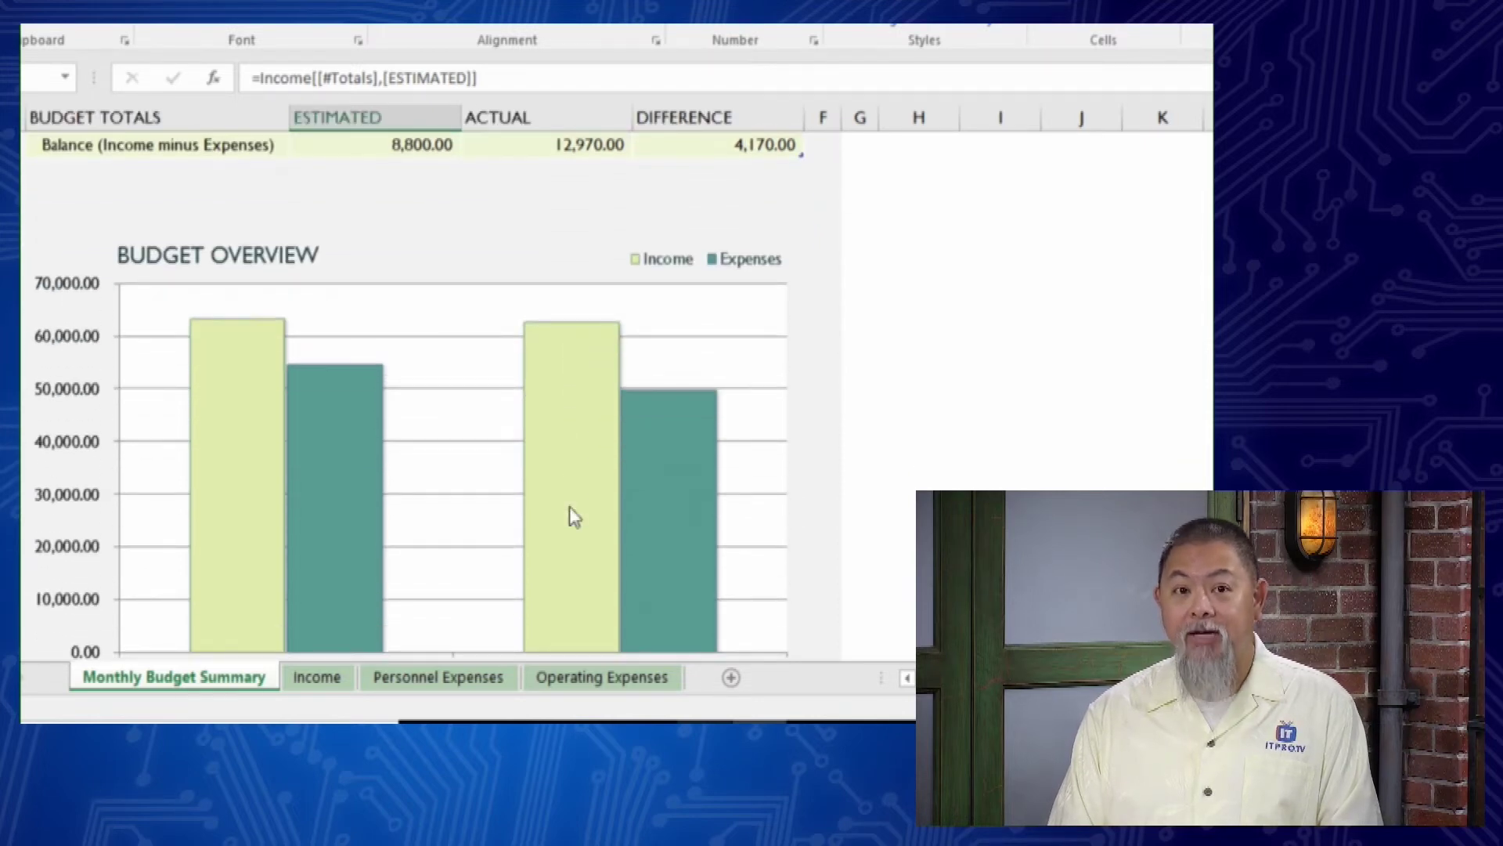
scroll(571, 508, down, 5)
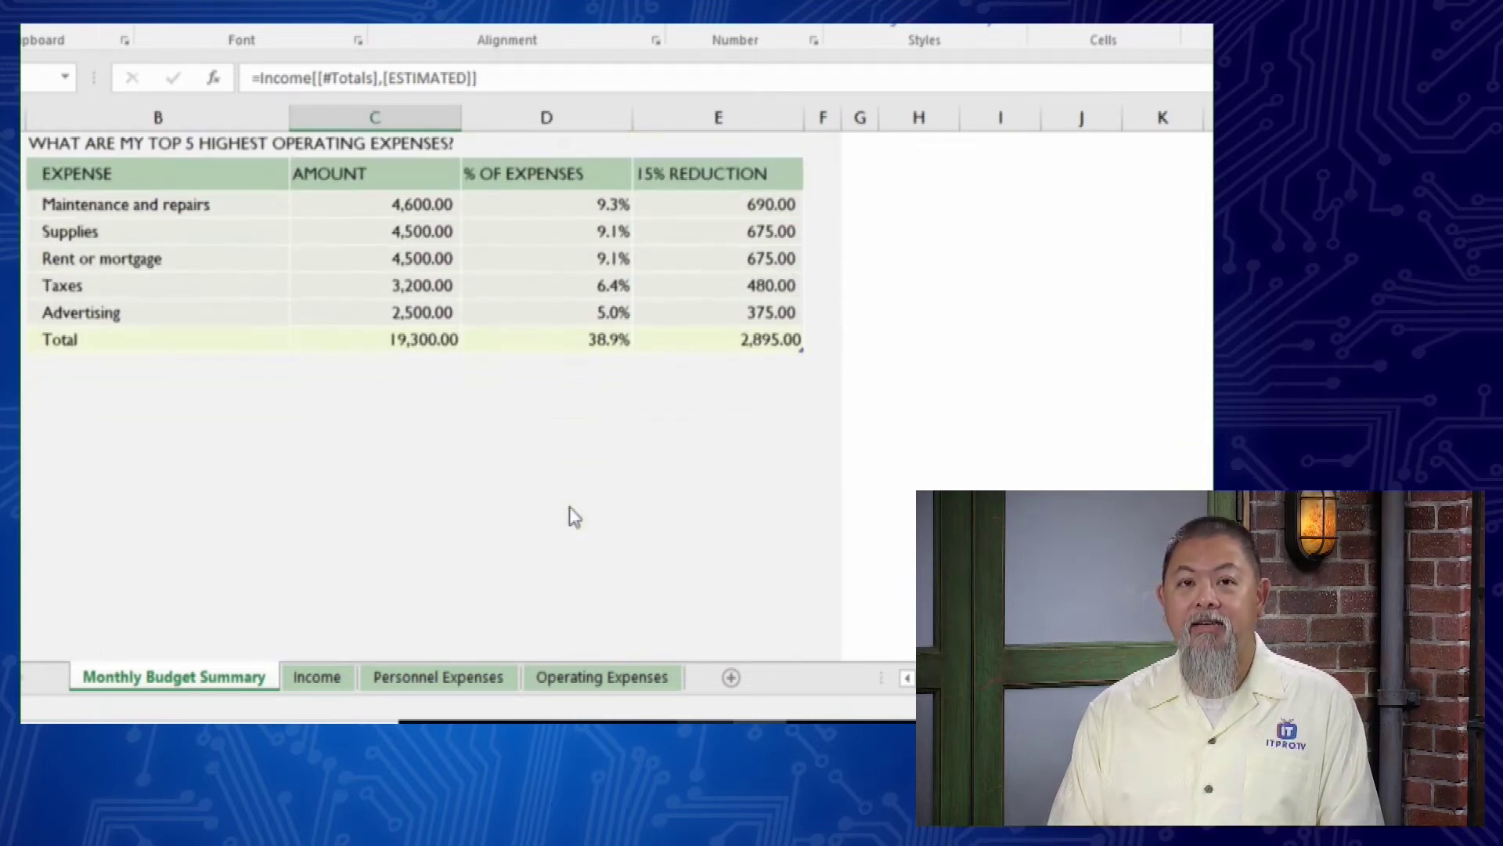
scroll(571, 509, up, 10)
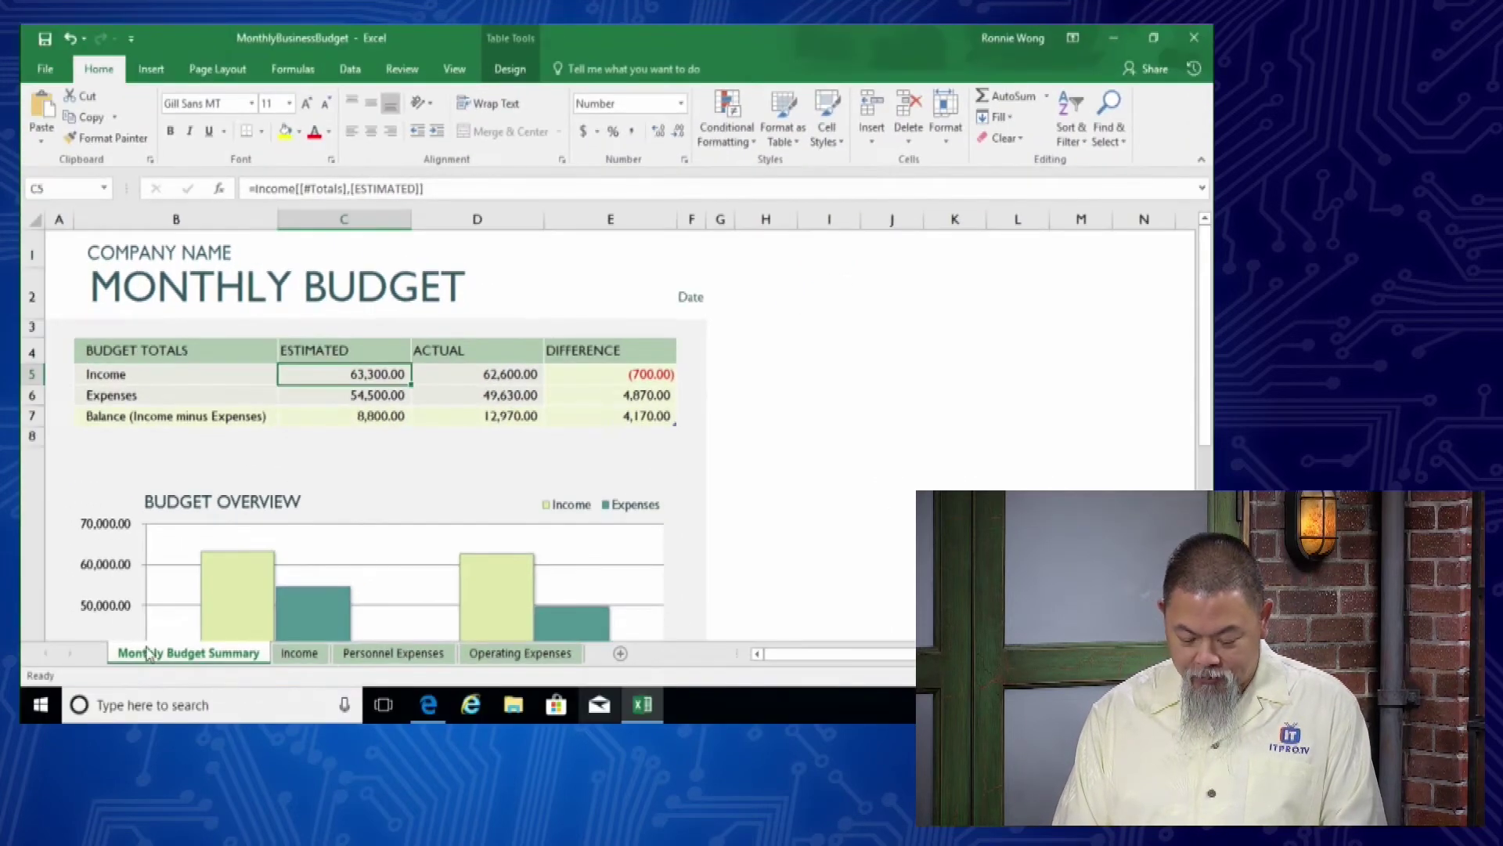
scroll(615, 422, down, 3)
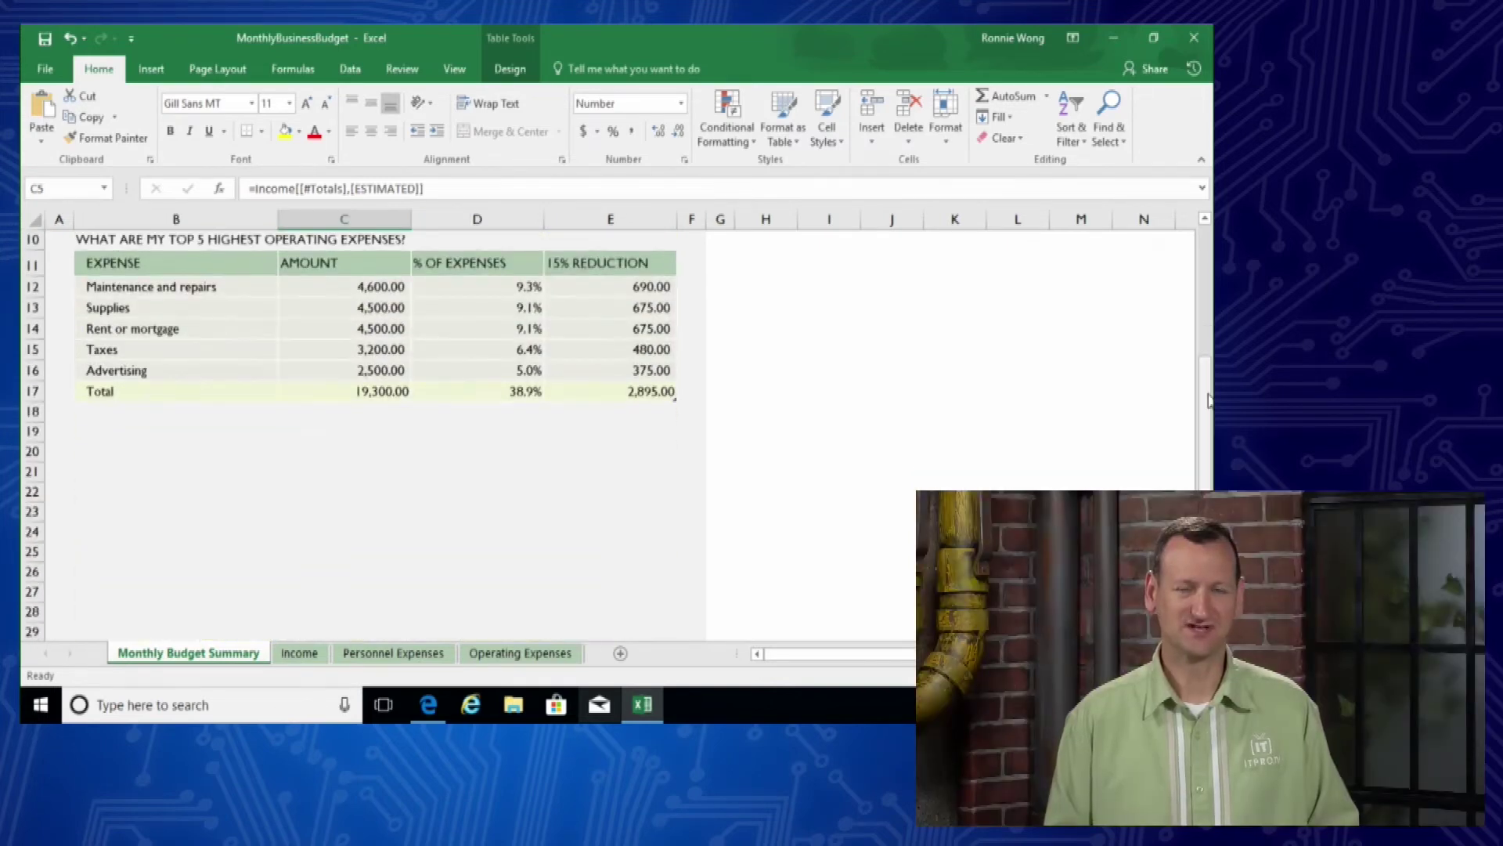
scroll(1203, 261, up, 5)
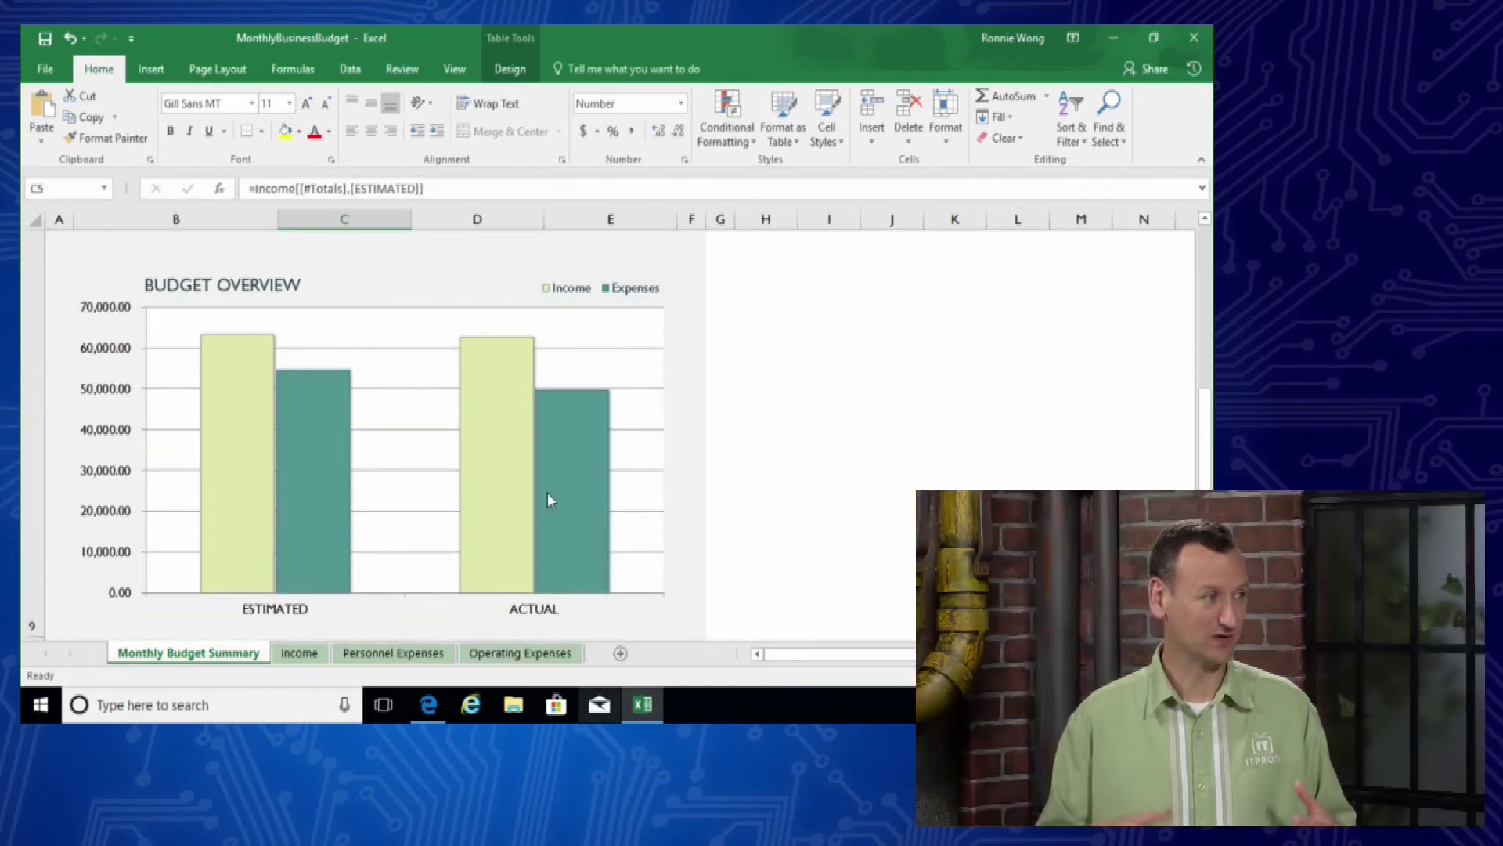
mouse_move(548, 493)
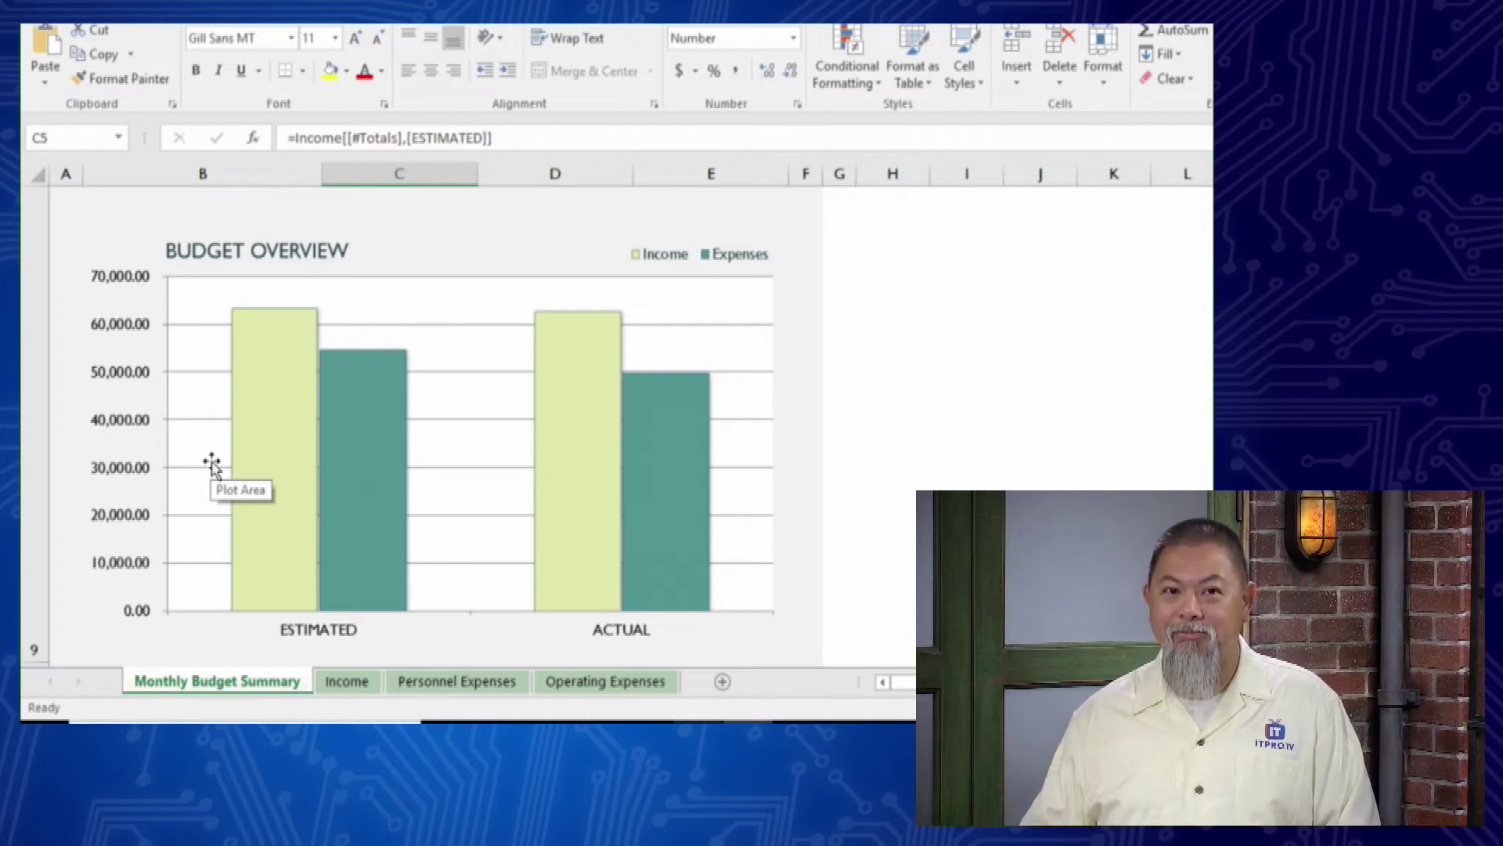
mouse_move(304, 467)
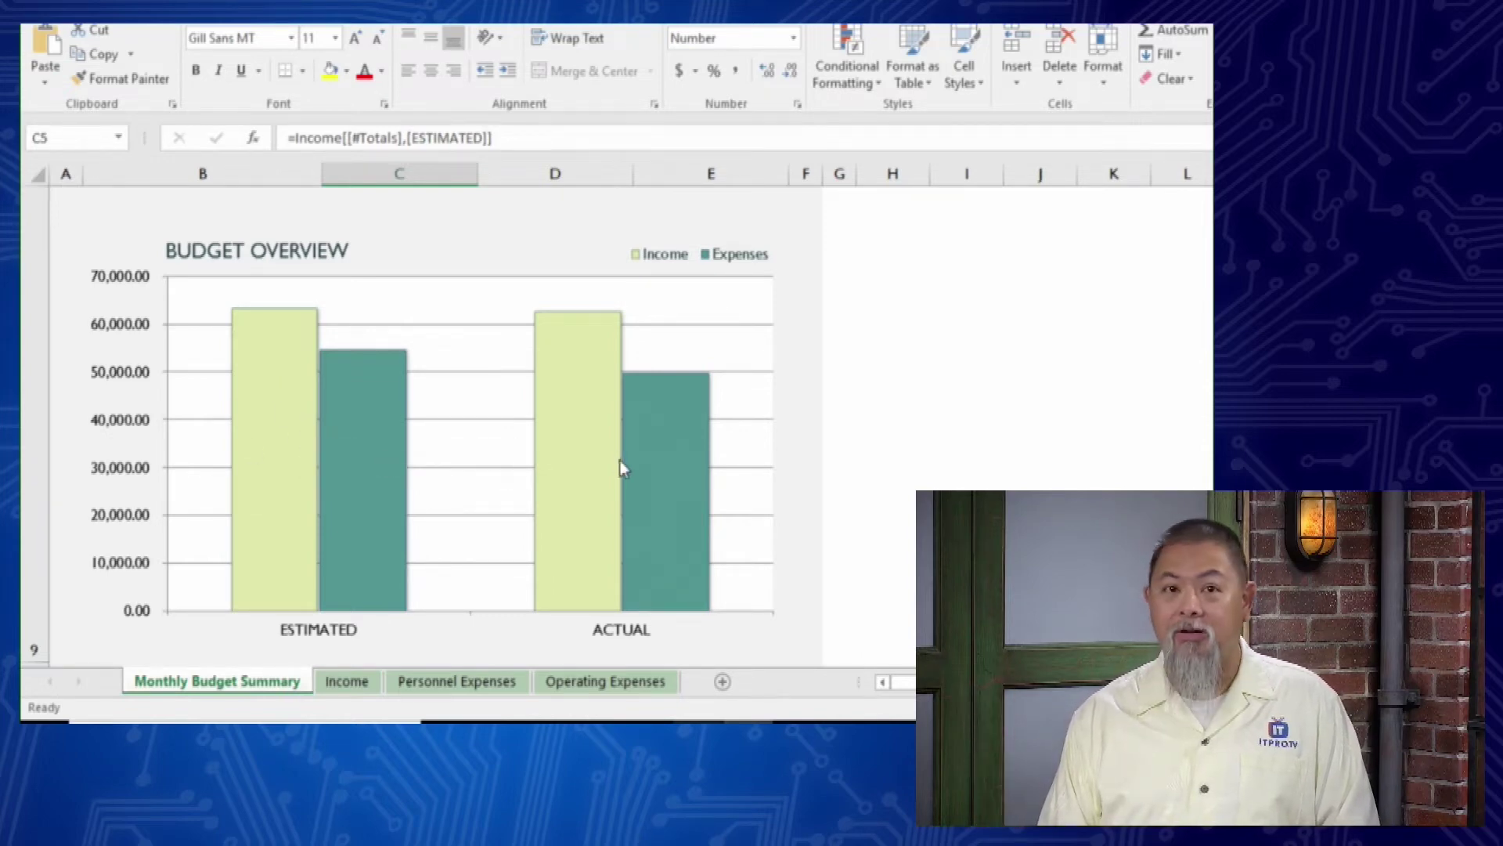
mouse_move(622, 469)
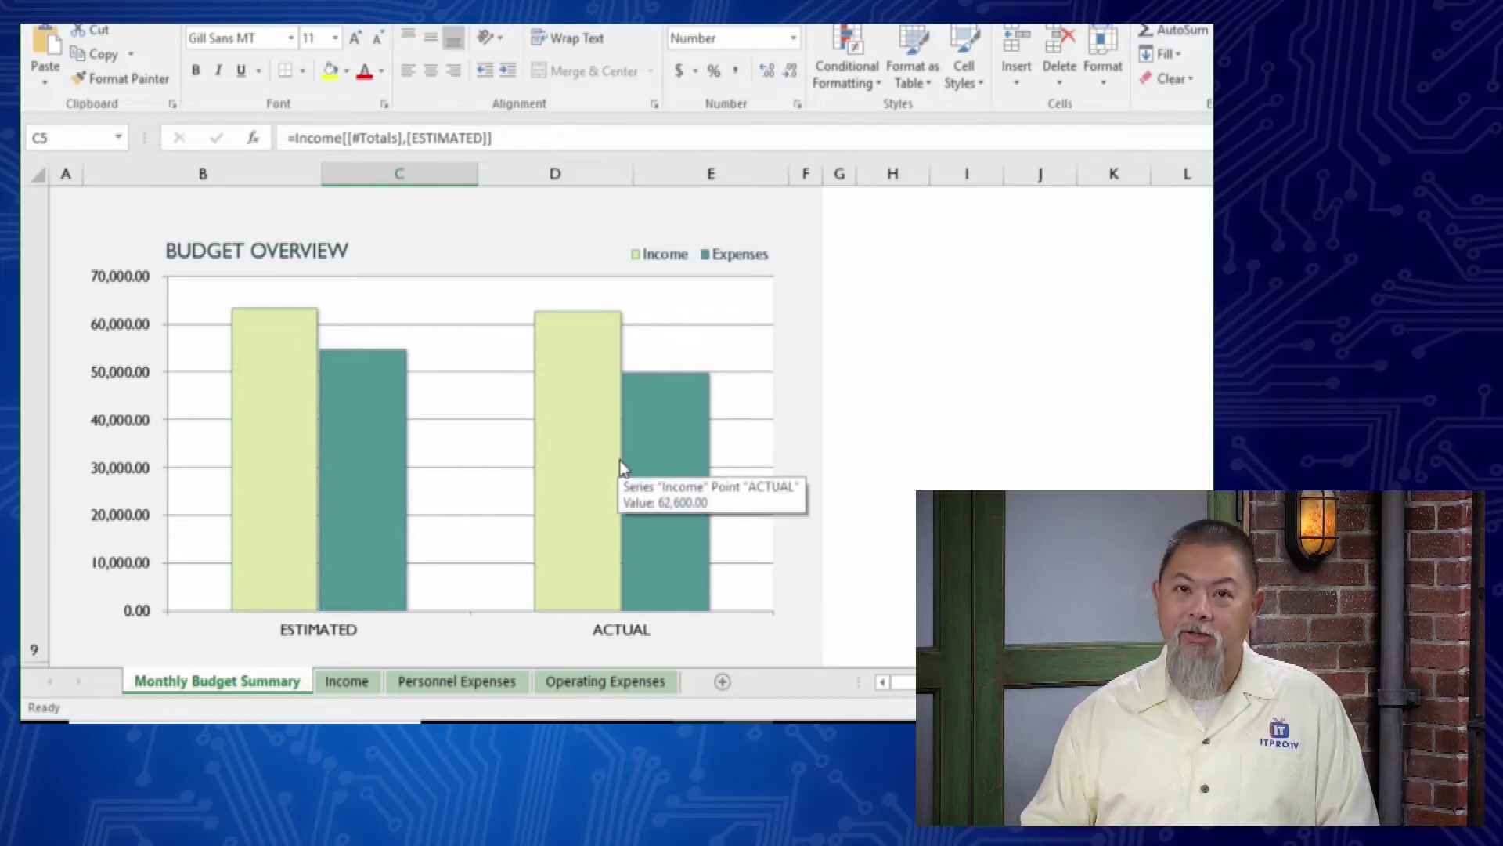